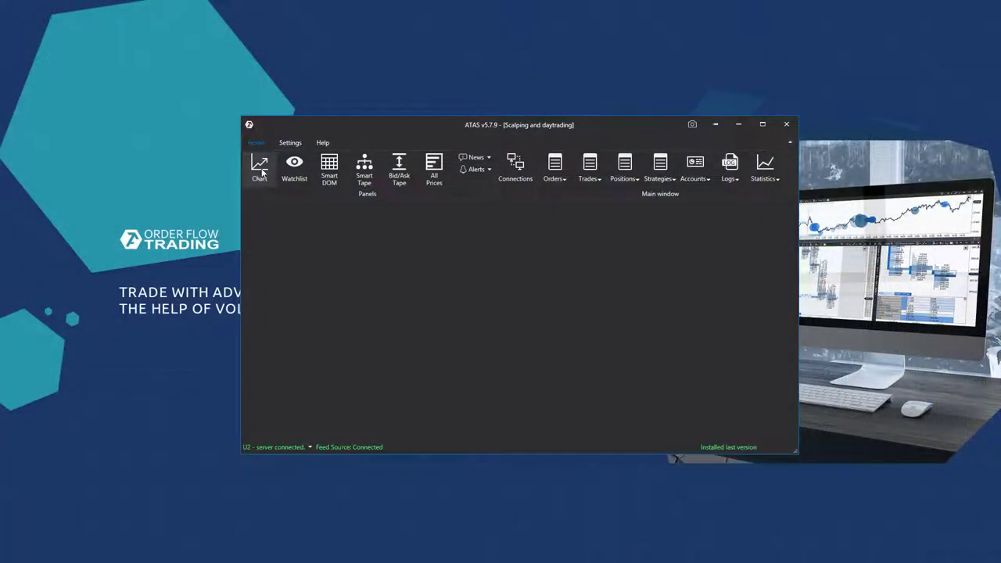
# In the All instruments tab, search for '6e', clear the search and make the dialog taller
pyautogui.click(258, 171)
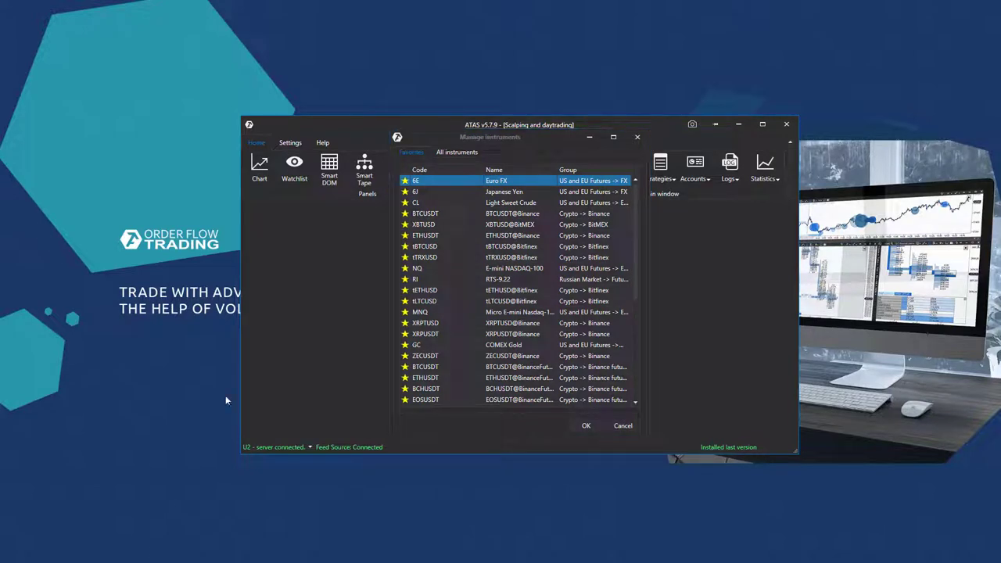
pyautogui.moveTo(637, 264)
pyautogui.mouseDown()
pyautogui.moveTo(637, 362)
pyautogui.moveTo(637, 249)
pyautogui.mouseUp()
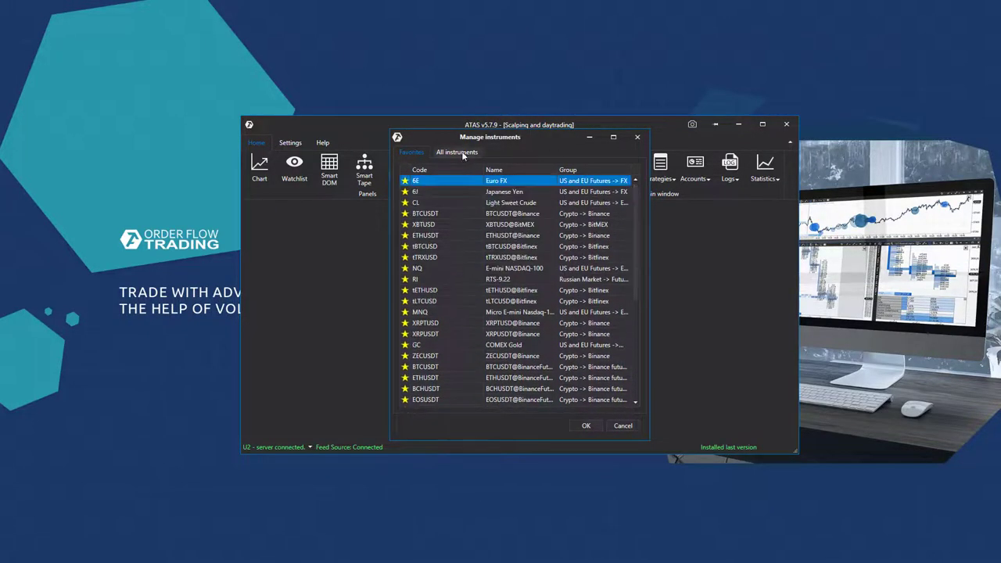
pyautogui.click(460, 152)
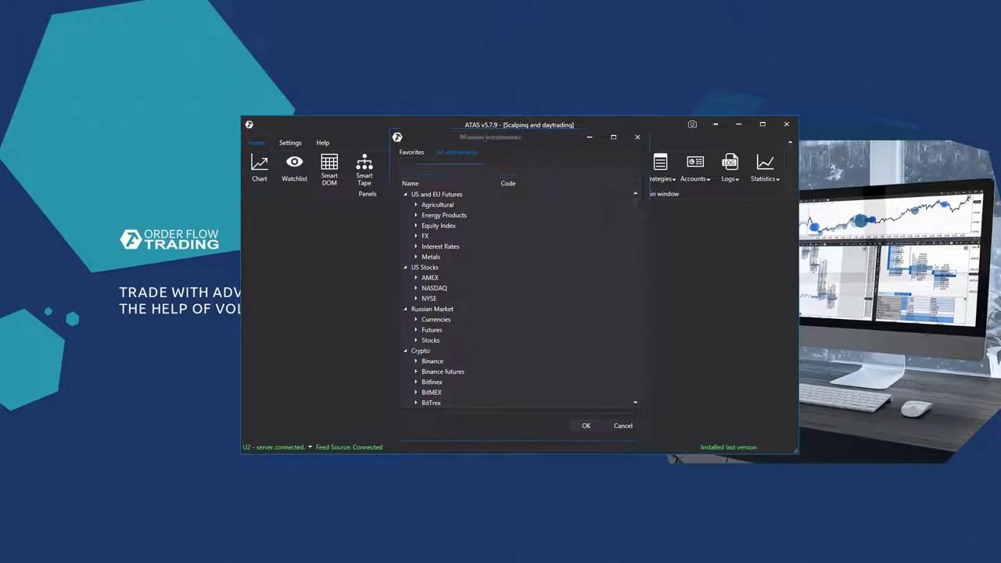
pyautogui.click(433, 170)
pyautogui.write('6')
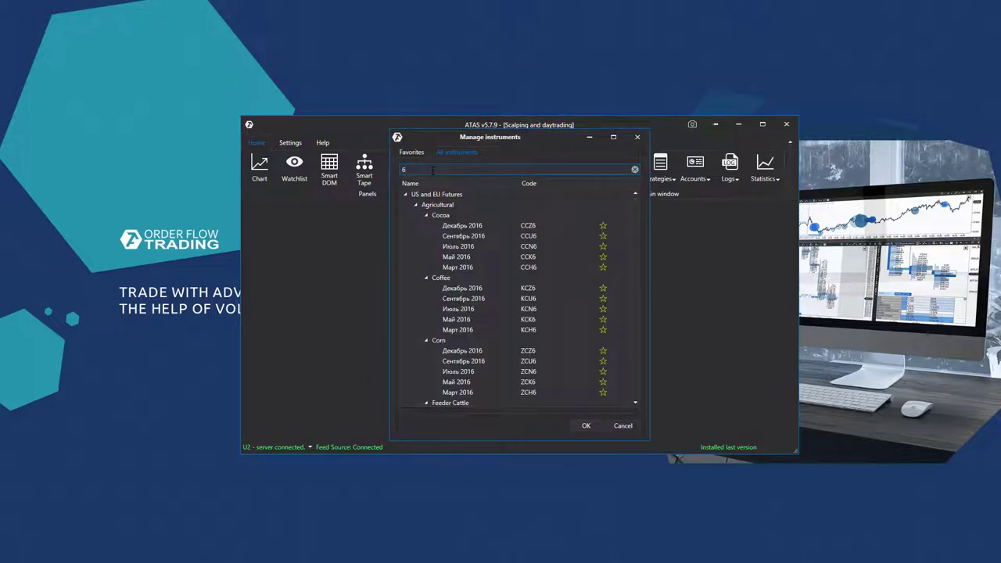
pyautogui.write('e')
pyautogui.press('BackSpace')
pyautogui.press('BackSpace')
pyautogui.moveTo(572, 440); pyautogui.dragTo(573, 543)
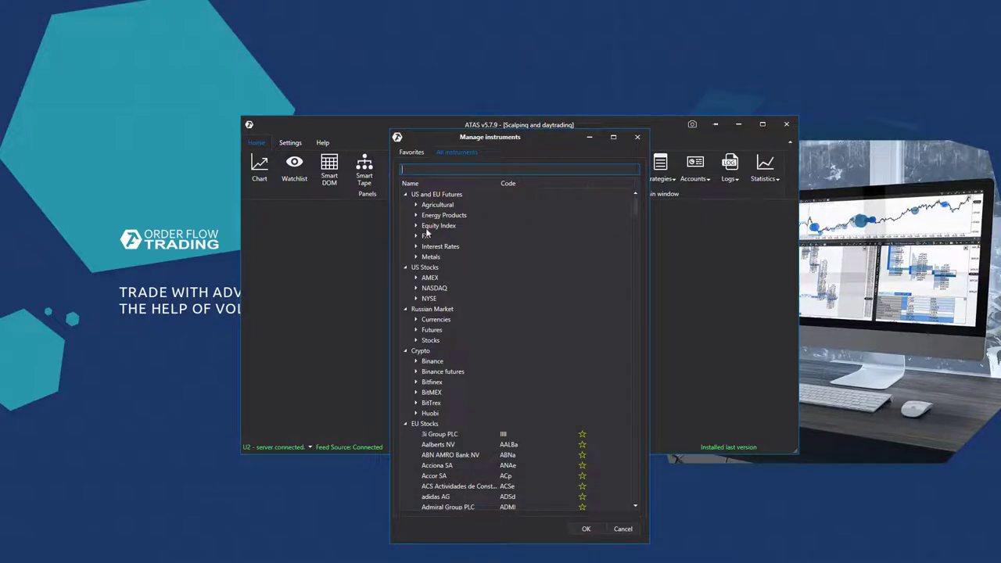
# Browse the US and EU Futures, US Stocks, Russian Market, Crypto and EU Stocks categories
pyautogui.click(426, 196)
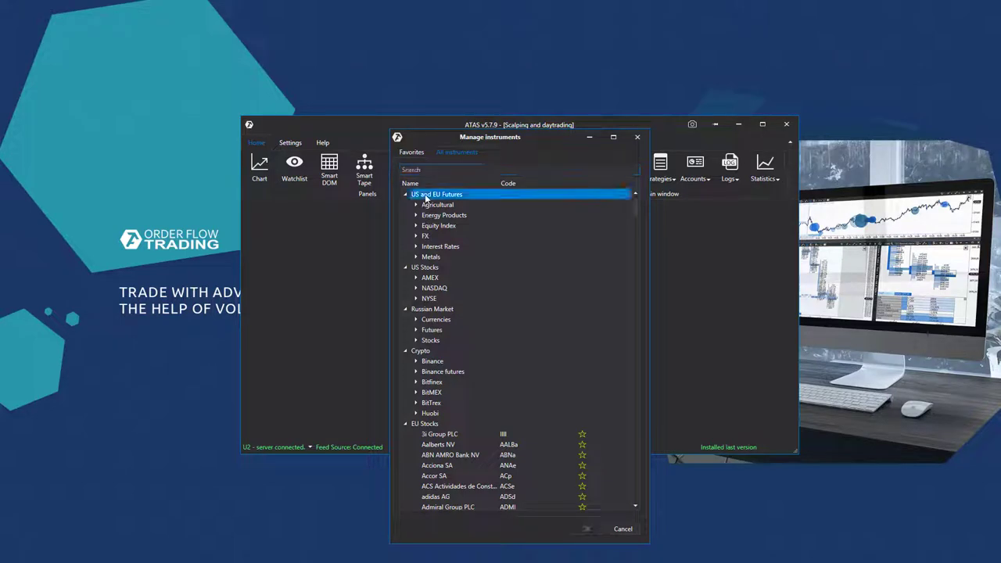
pyautogui.click(428, 268)
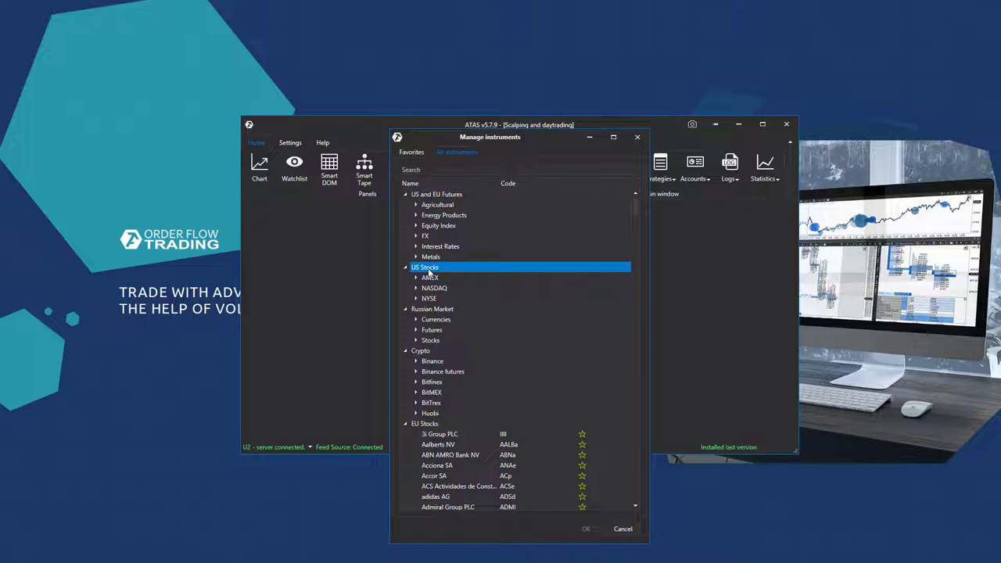
pyautogui.click(435, 311)
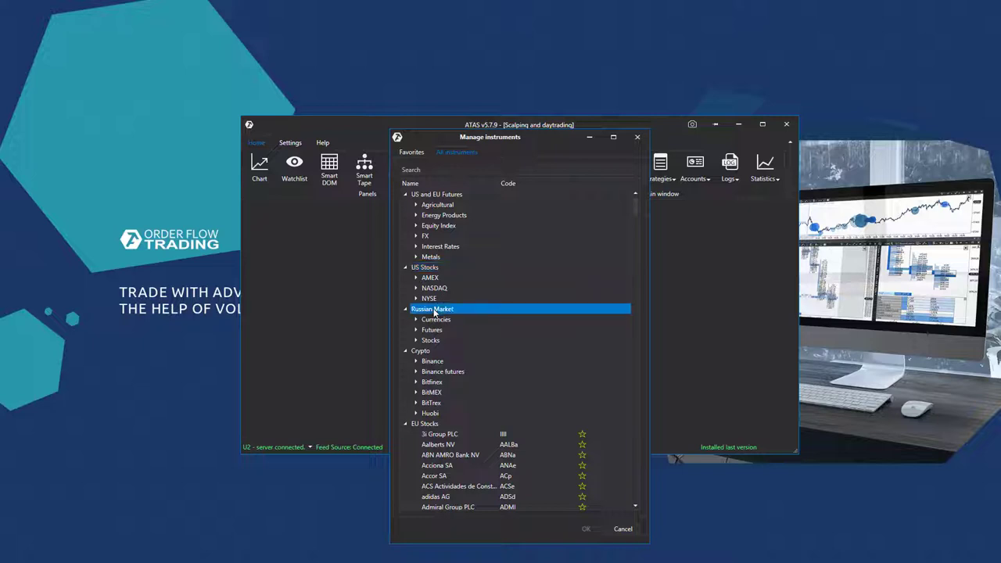
pyautogui.click(423, 354)
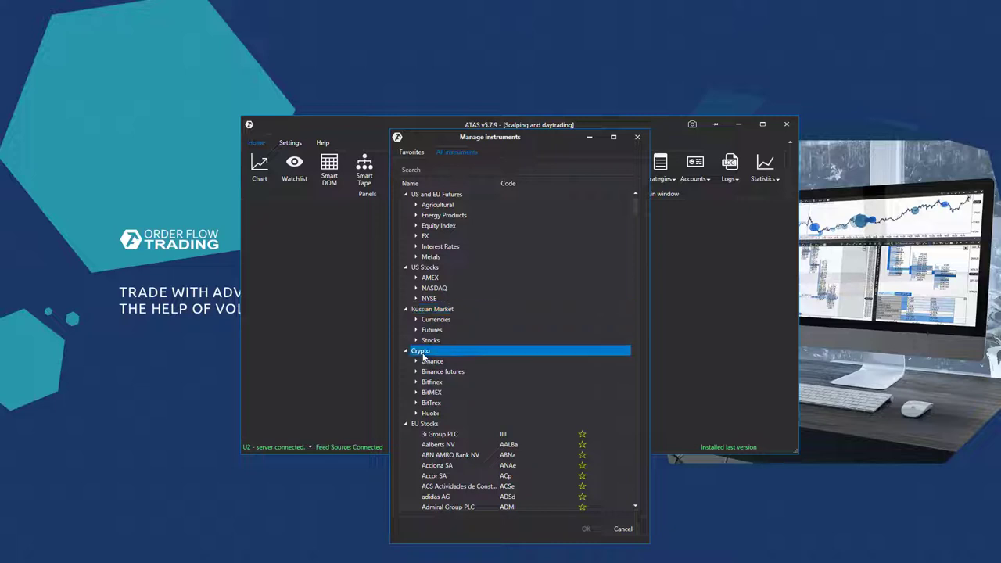
pyautogui.click(433, 425)
pyautogui.click(405, 424)
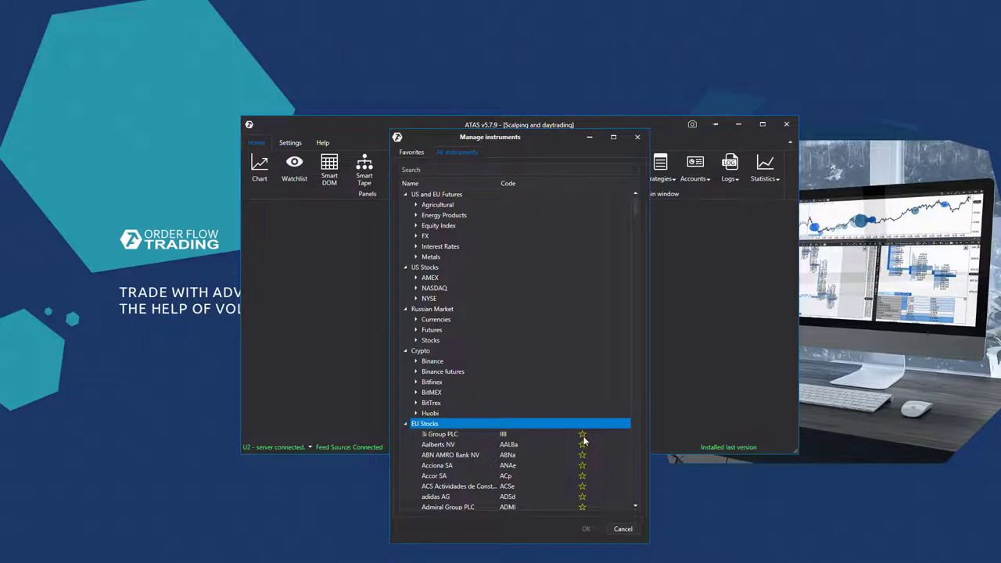
# Favourite 3i Group, Aalberts, ABN AMRO, Acciona and Accor SA in EU Stocks
pyautogui.click(583, 436)
pyautogui.click(583, 445)
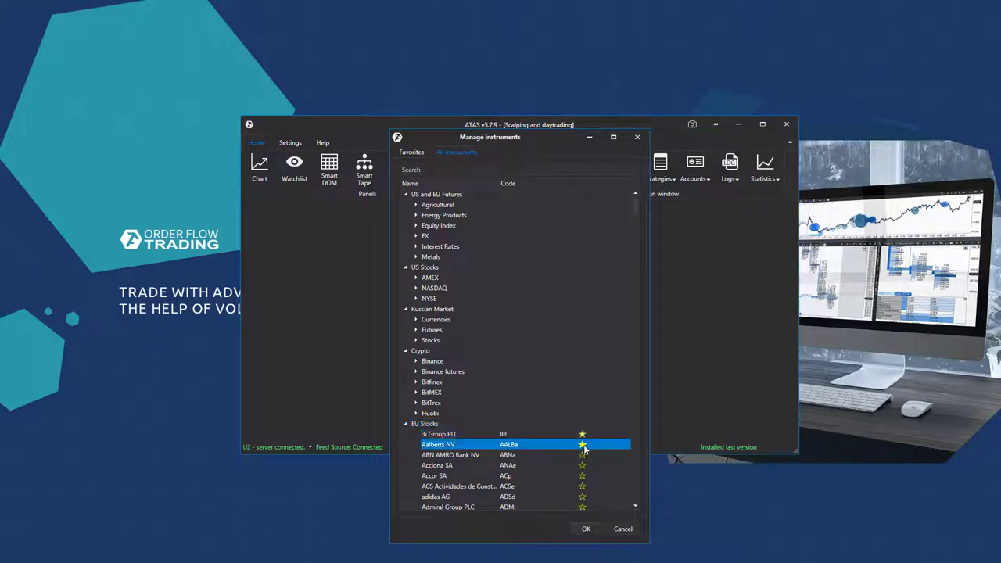
pyautogui.click(583, 455)
pyautogui.click(583, 467)
pyautogui.click(583, 477)
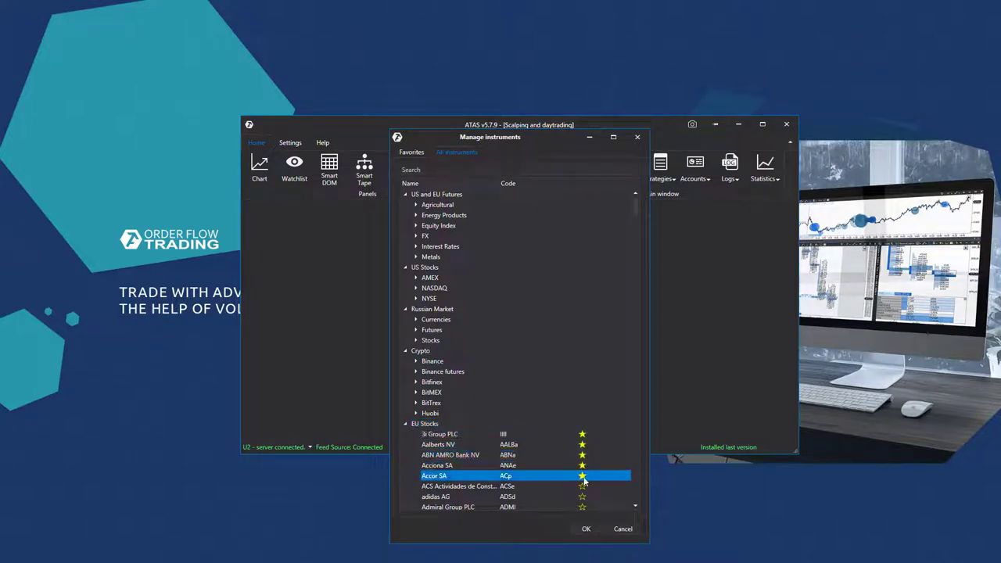
# Collapse EU Stocks and select the Continuous (6E) contract under FX > Euro FX
pyautogui.click(405, 423)
pyautogui.click(416, 235)
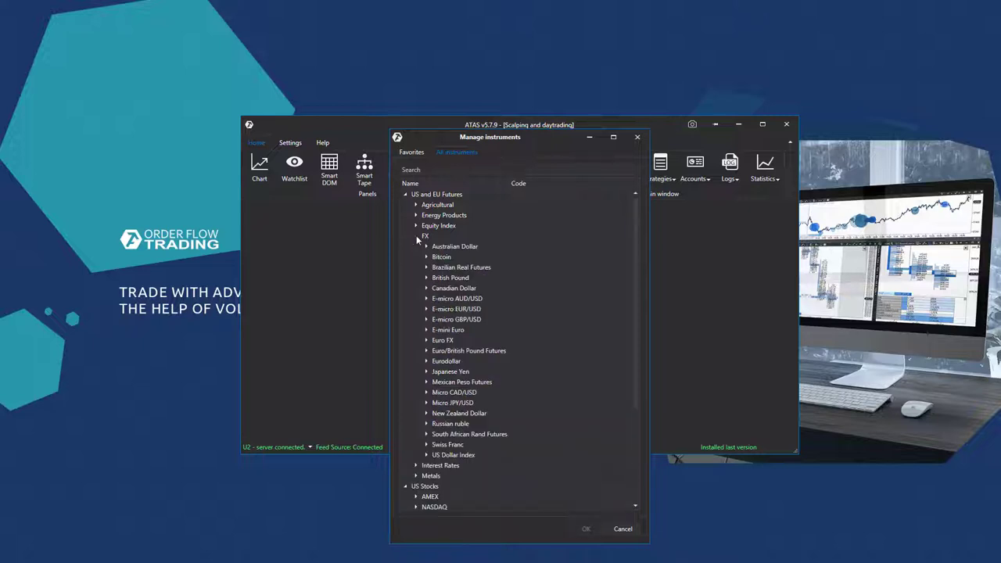
pyautogui.click(427, 340)
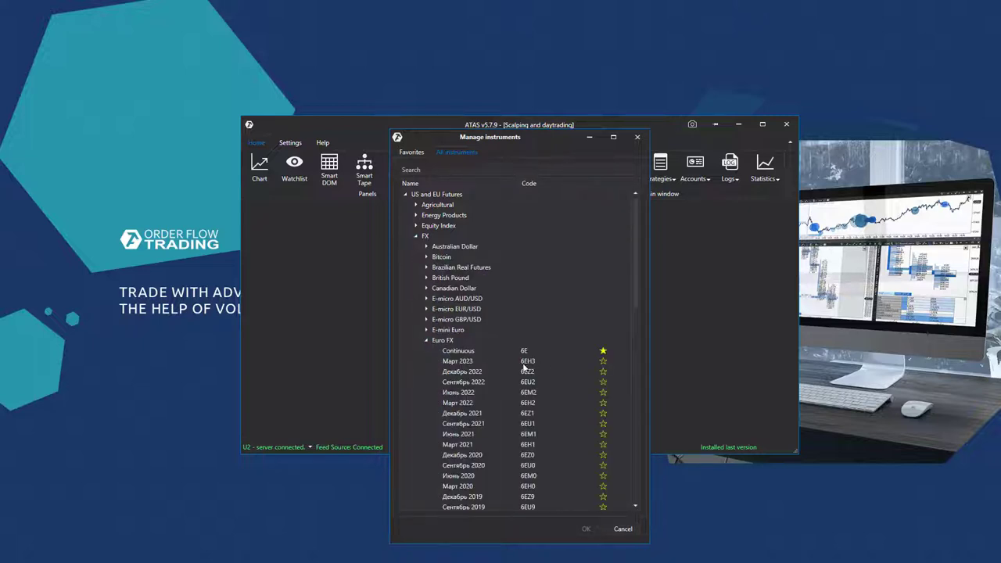
pyautogui.click(458, 352)
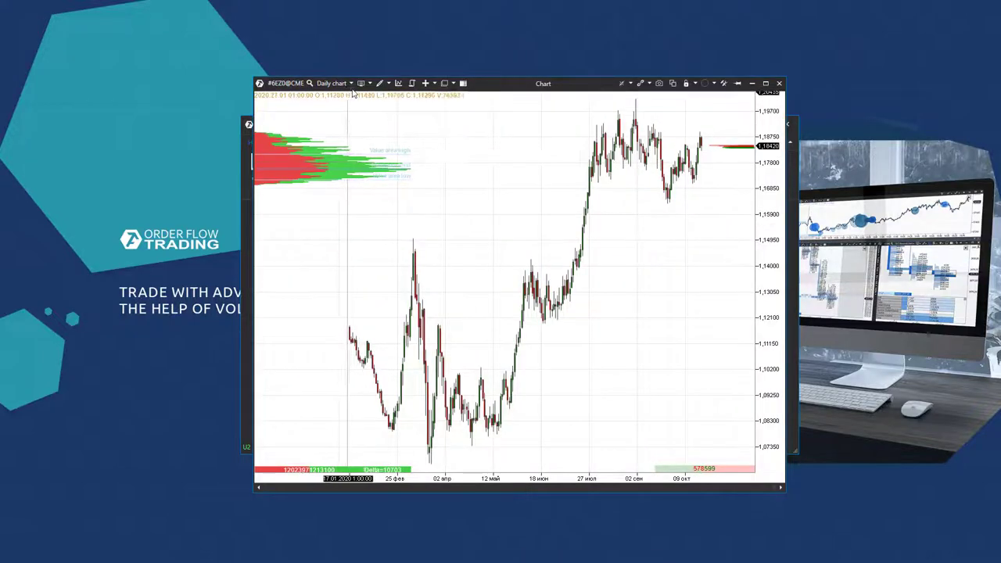
# Untick Auto and set the chart's Days count to 500
pyautogui.click(332, 83)
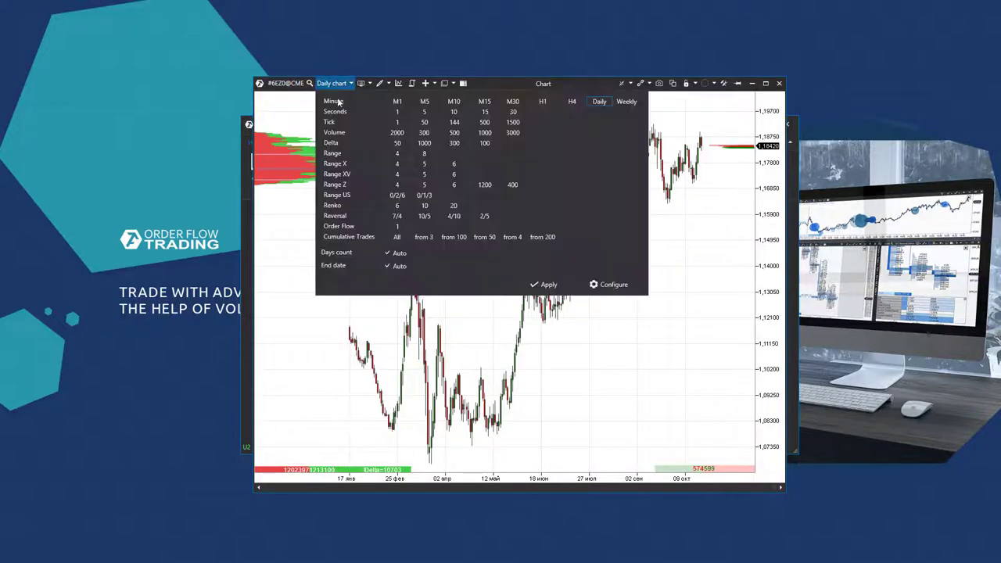
pyautogui.click(386, 265)
pyautogui.click(444, 252)
pyautogui.write('500')
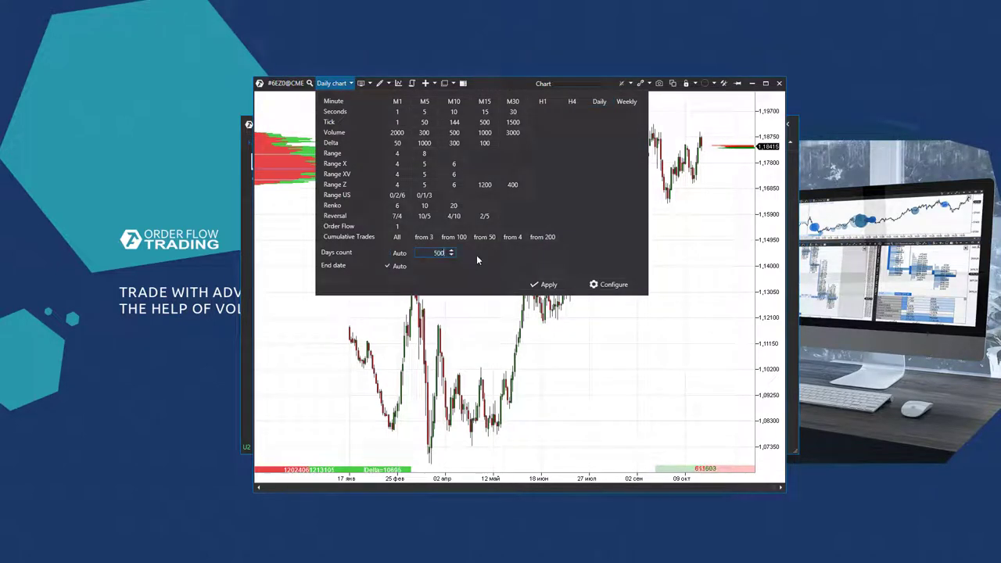
pyautogui.click(545, 284)
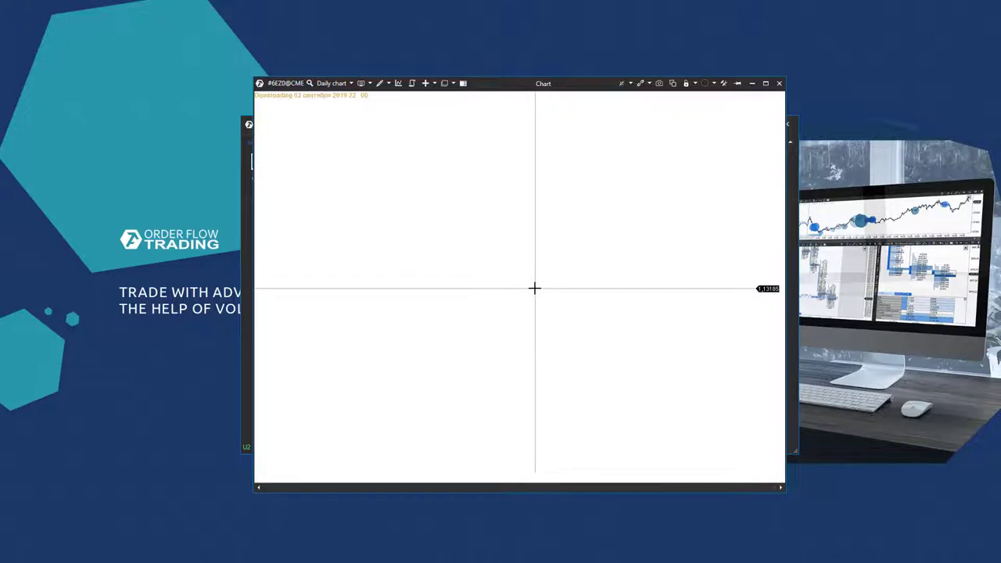
# Maximize the daily chart and draw a volume profile box from late February to October
pyautogui.doubleClick(570, 88)
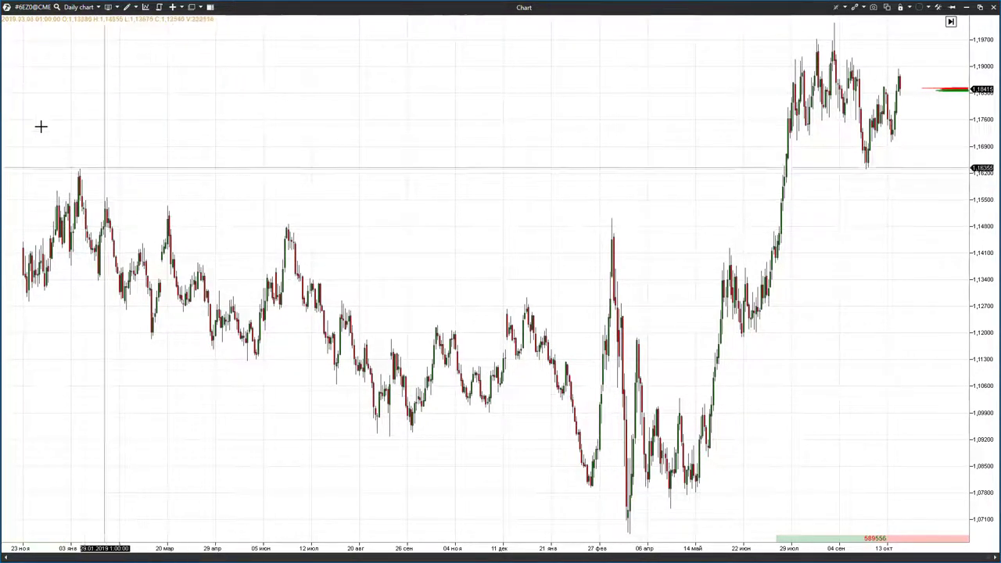
pyautogui.moveTo(73, 150); pyautogui.dragTo(668, 535)
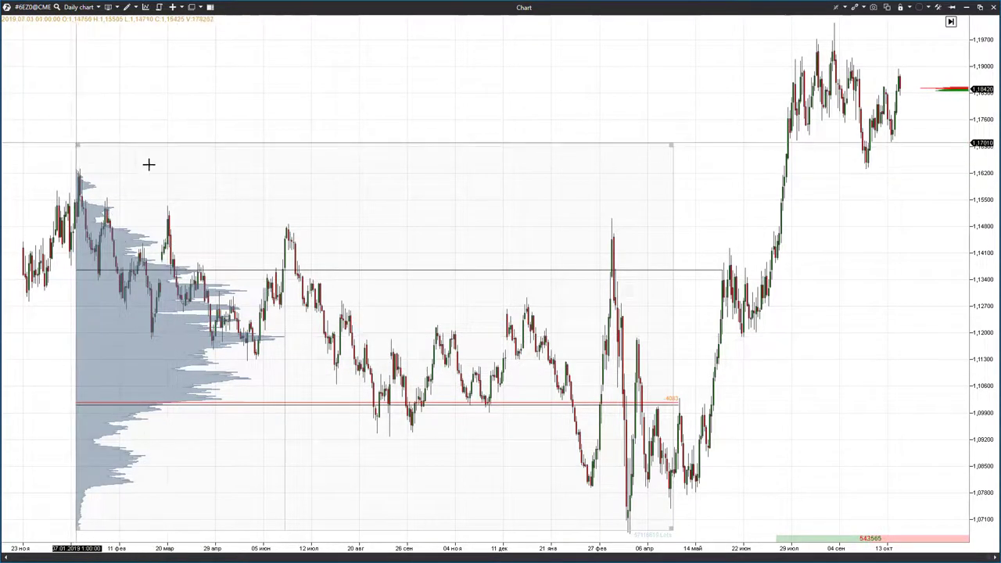
pyautogui.moveTo(62, 172); pyautogui.dragTo(621, 212)
pyautogui.moveTo(706, 210); pyautogui.dragTo(916, 20)
pyautogui.moveTo(489, 241); pyautogui.dragTo(408, 242)
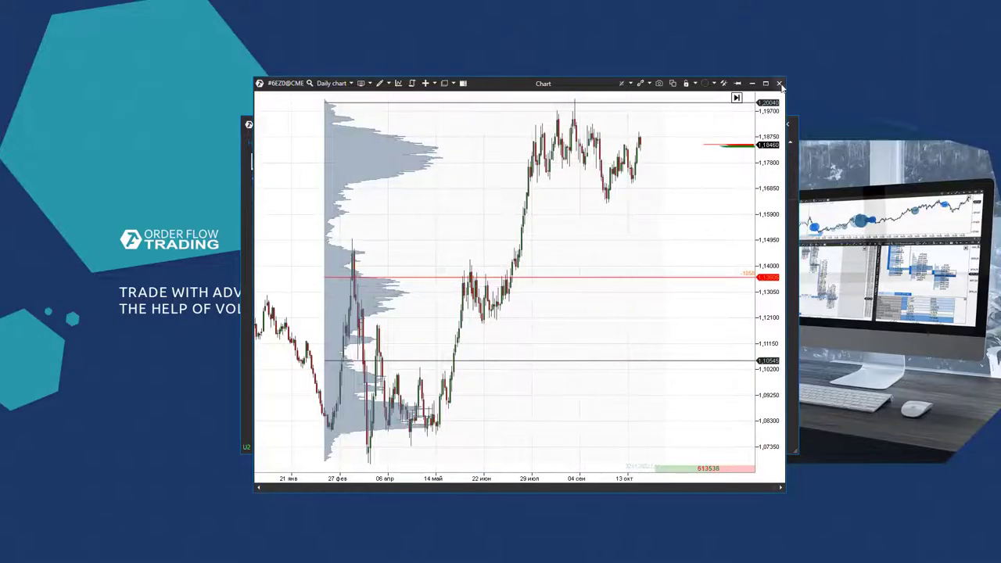
# Close the daily chart and zoom the 5-minute chart in to show cluster footprints
pyautogui.click(779, 84)
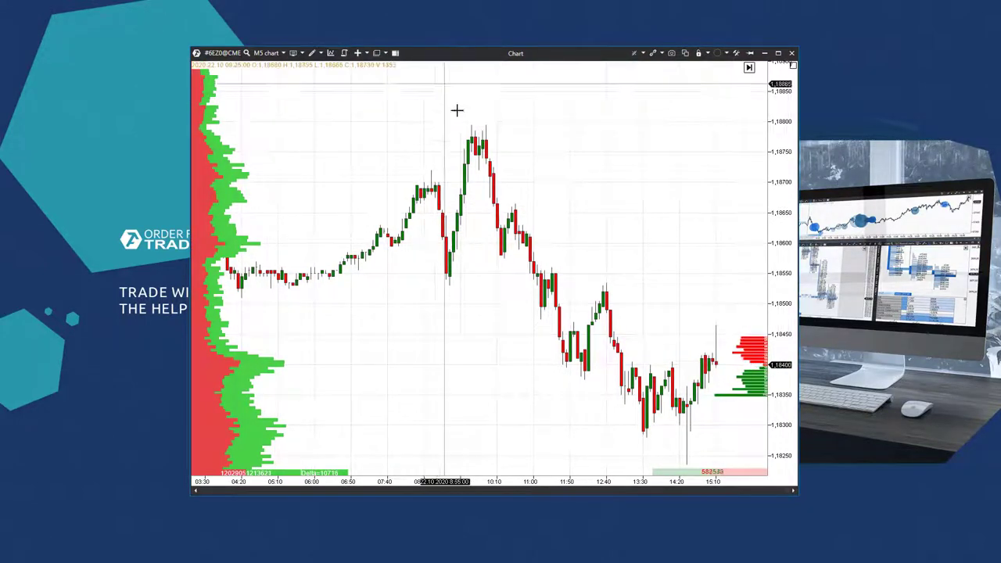
pyautogui.scroll(8, 404, 160)
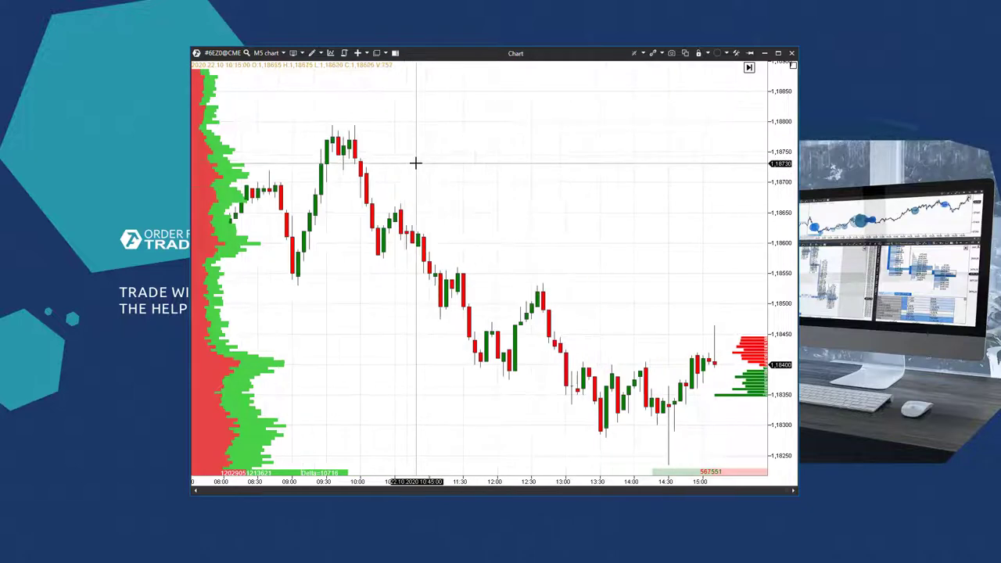
pyautogui.scroll(5, 434, 171)
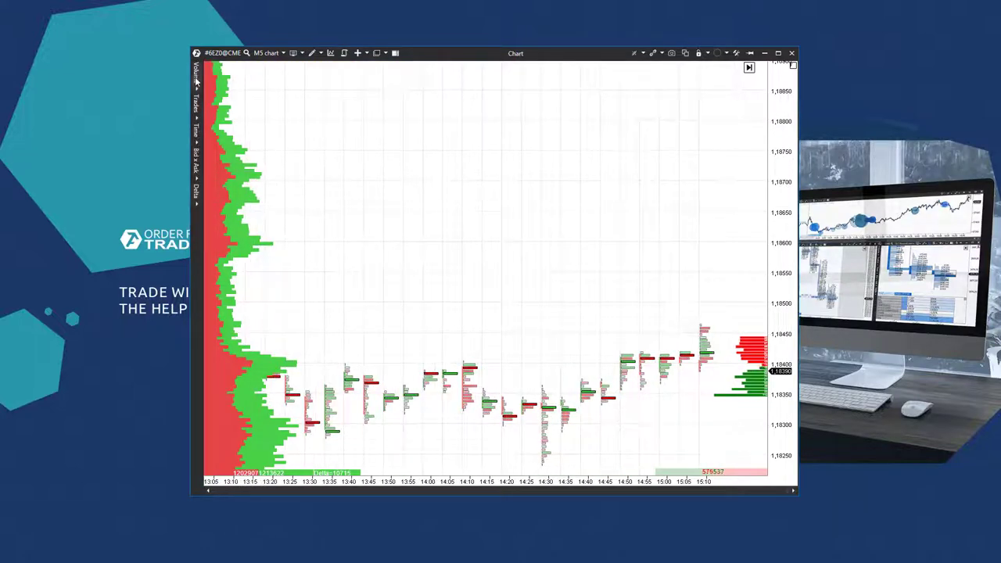
pyautogui.scroll(5, 579, 241)
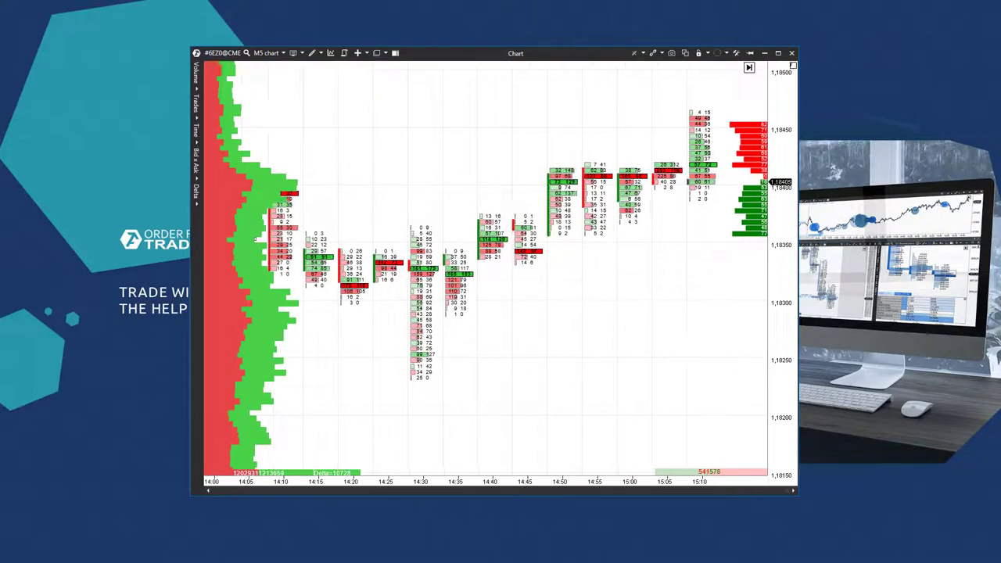
# Open and close Manage instruments without changes, then show the M5 timeframe options
pyautogui.click(221, 53)
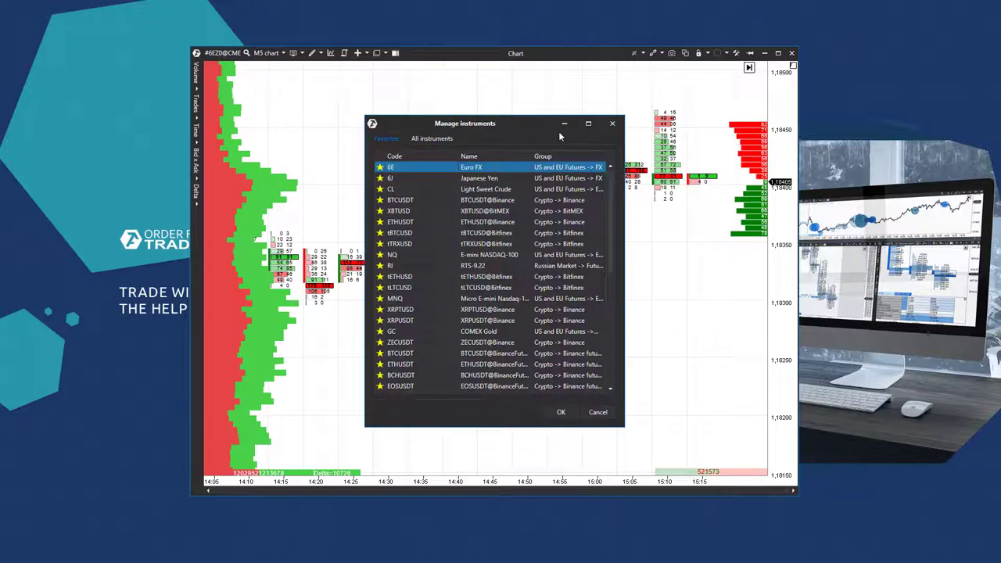
pyautogui.click(612, 124)
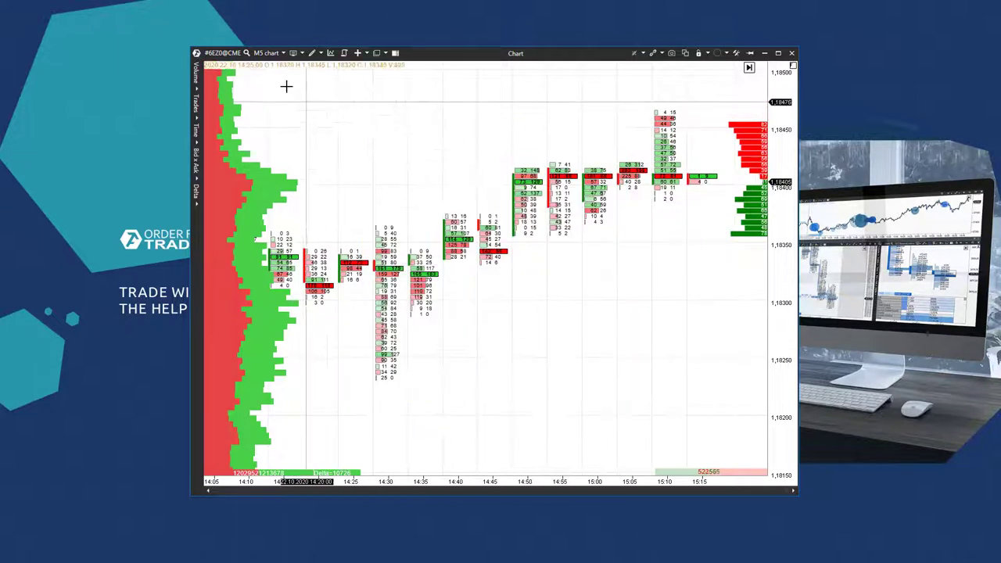
pyautogui.click(266, 52)
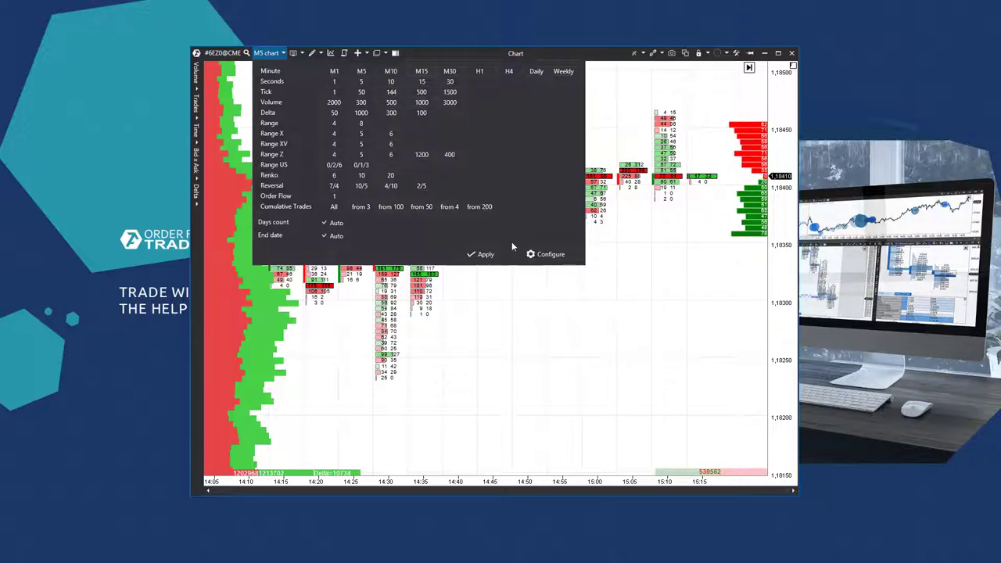
# Confirm the timeframe settings, try disabling the automatic days count, then restore Auto and reload
pyautogui.click(540, 254)
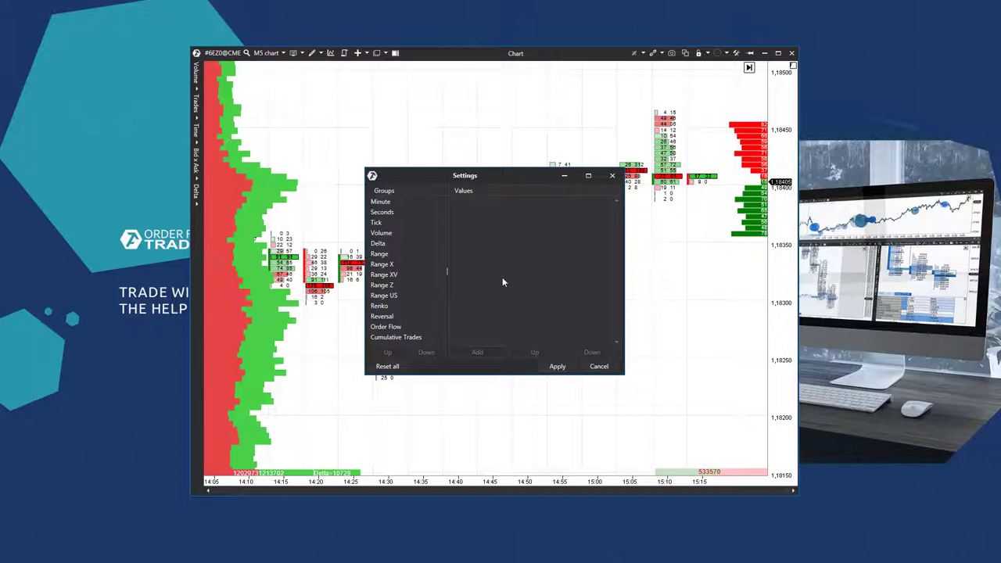
pyautogui.click(597, 367)
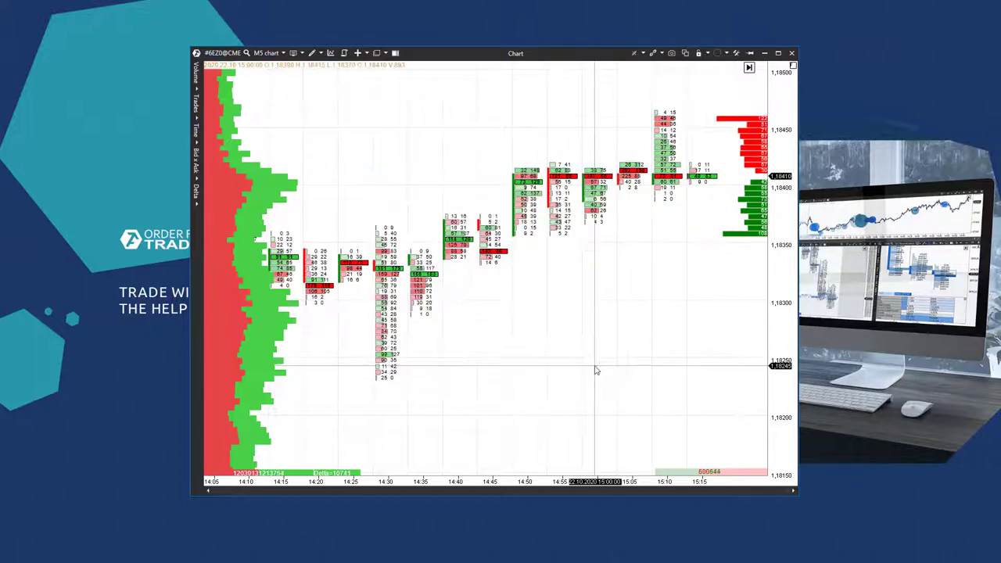
pyautogui.click(266, 52)
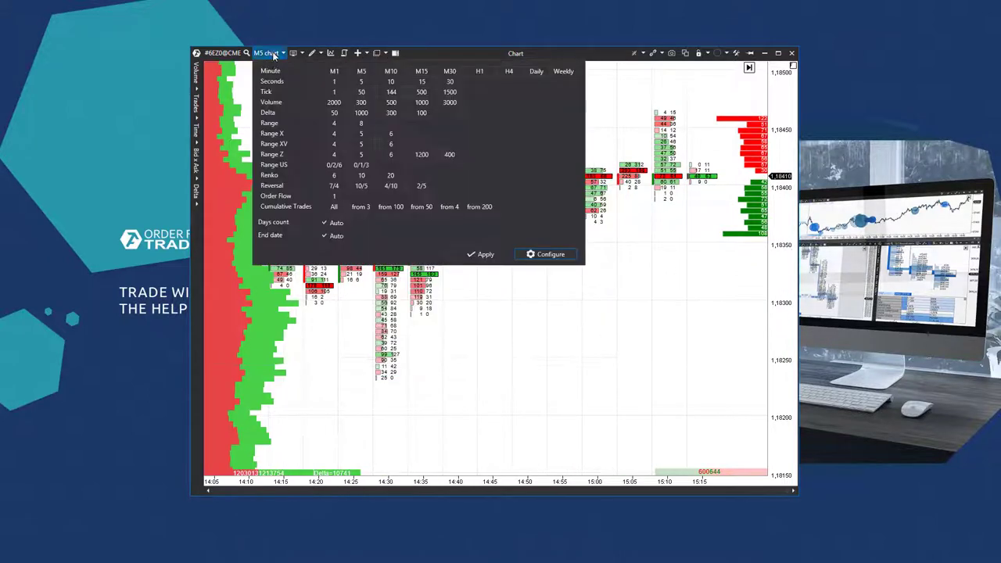
pyautogui.click(323, 222)
pyautogui.scroll(4, 387, 223)
pyautogui.scroll(3, 389, 222)
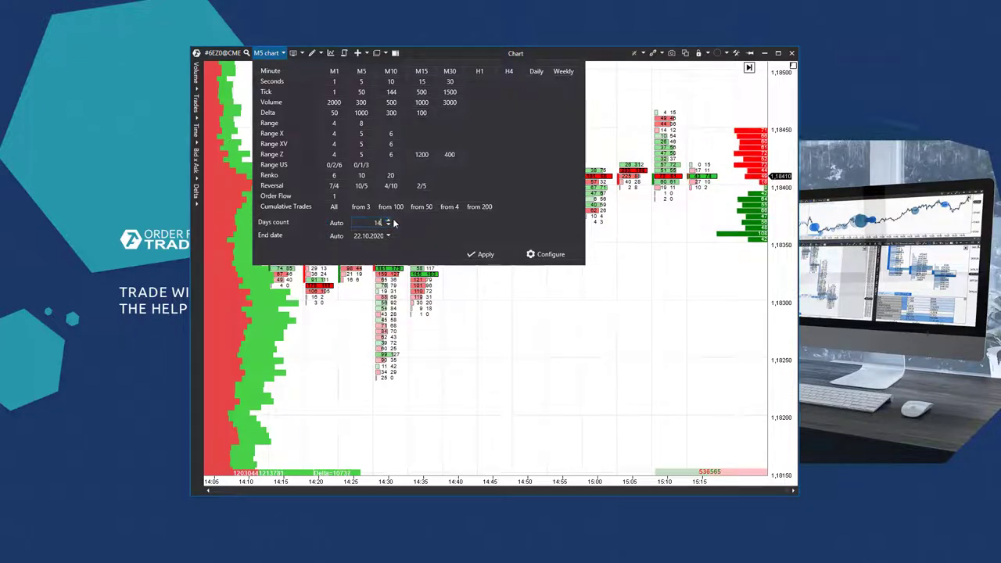
pyautogui.click(325, 235)
pyautogui.click(325, 222)
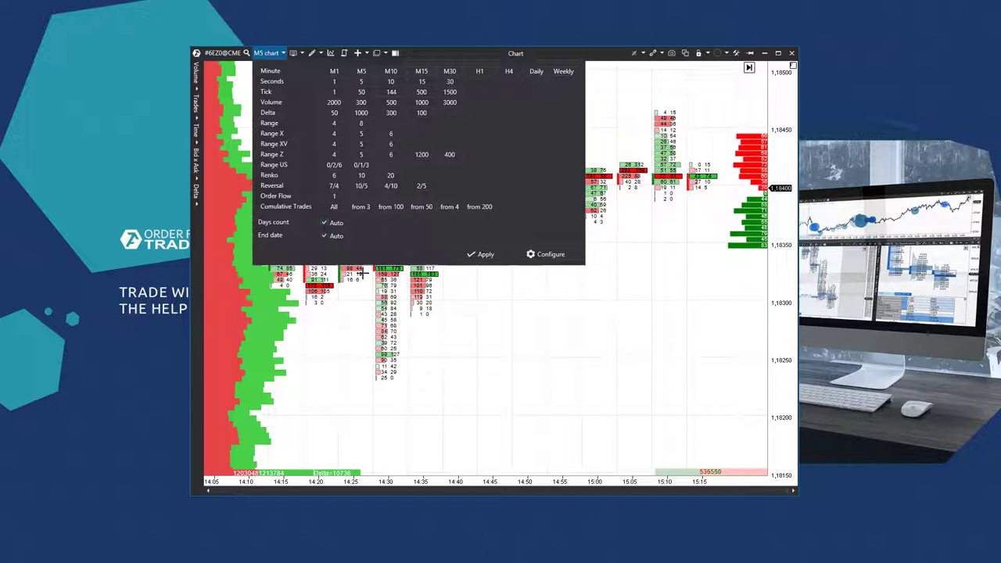
pyautogui.click(521, 299)
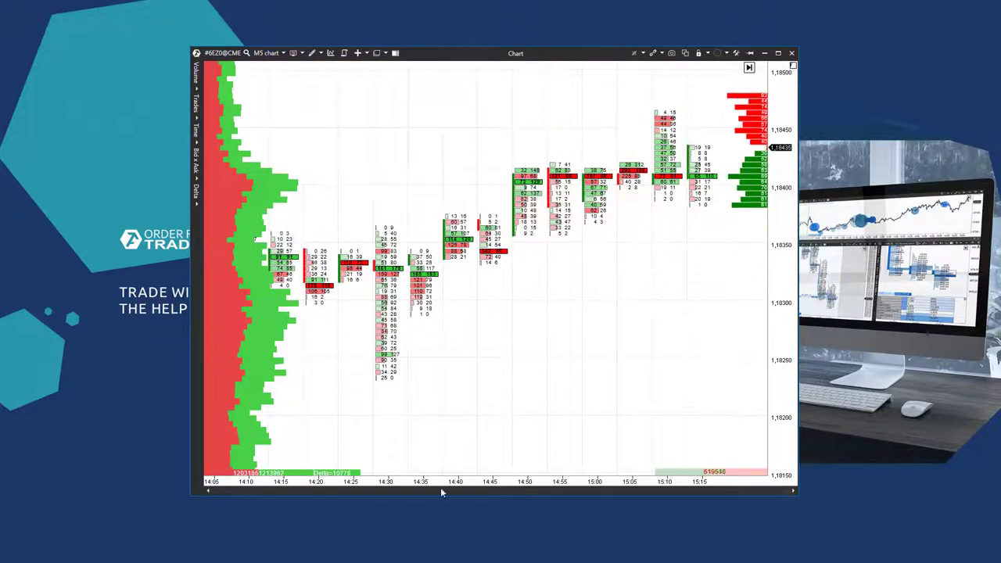
# Turn off Auto for End date and Days count, set End date 18.10.2020, and apply
pyautogui.click(266, 52)
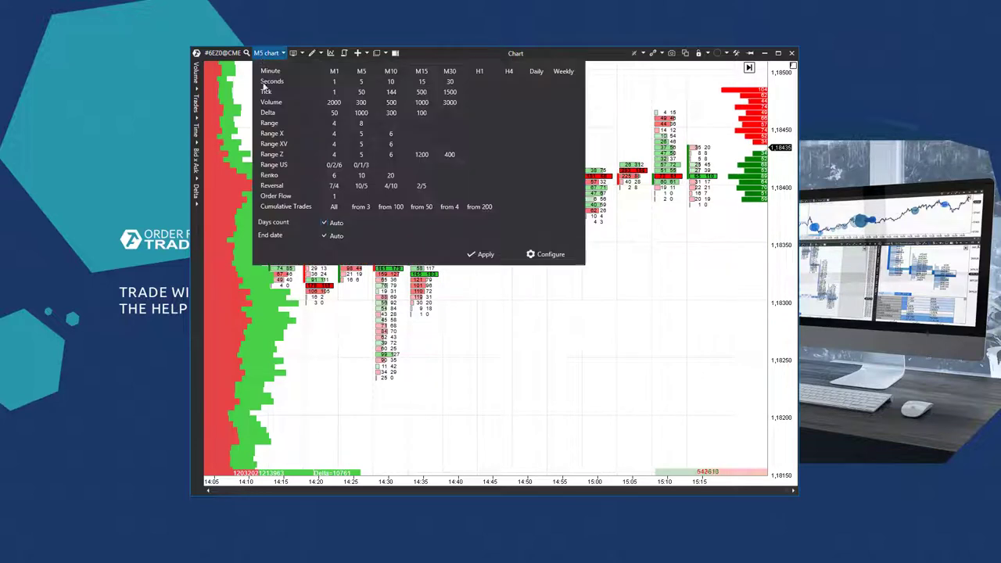
pyautogui.click(323, 235)
pyautogui.click(387, 235)
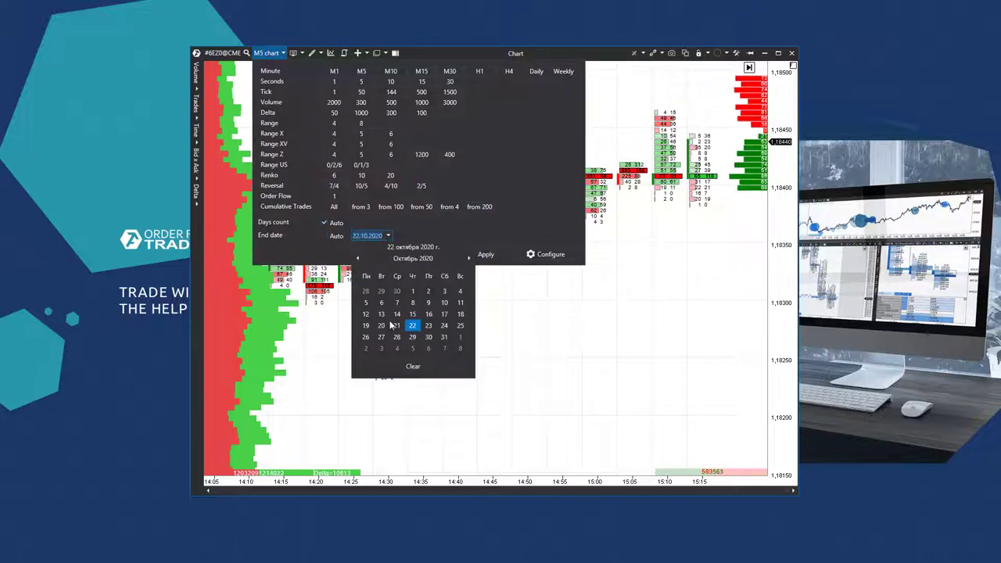
pyautogui.click(460, 313)
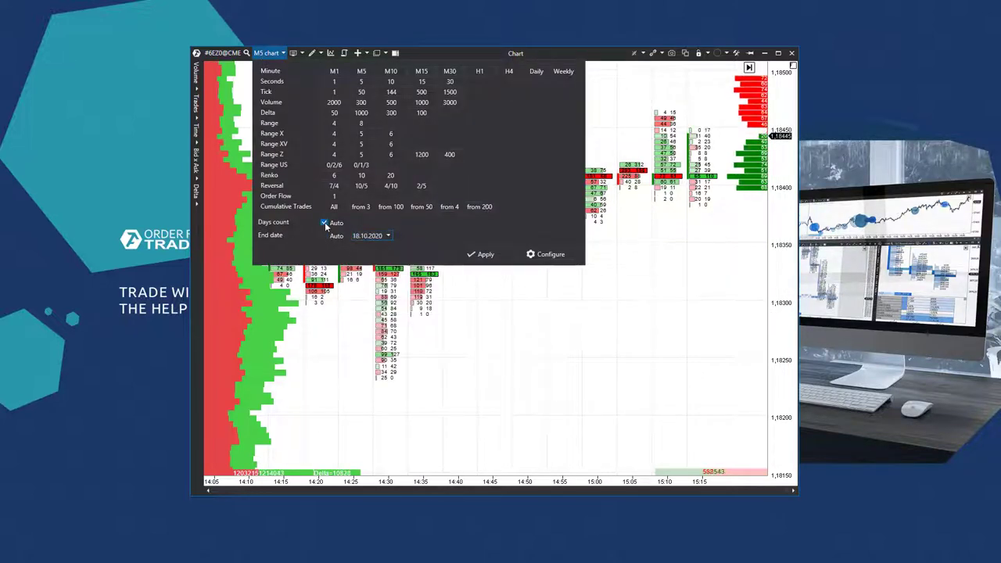
pyautogui.click(324, 223)
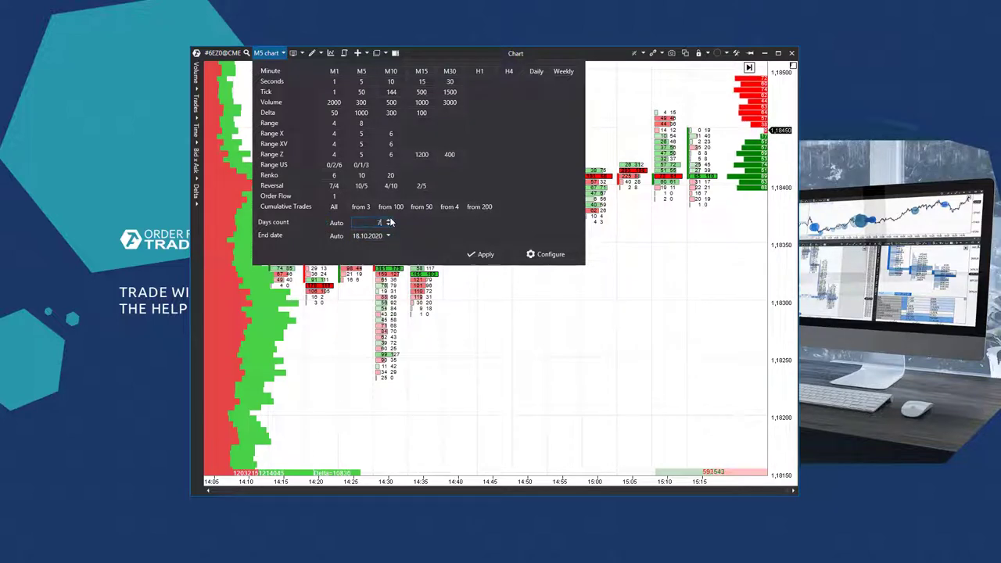
pyautogui.click(480, 254)
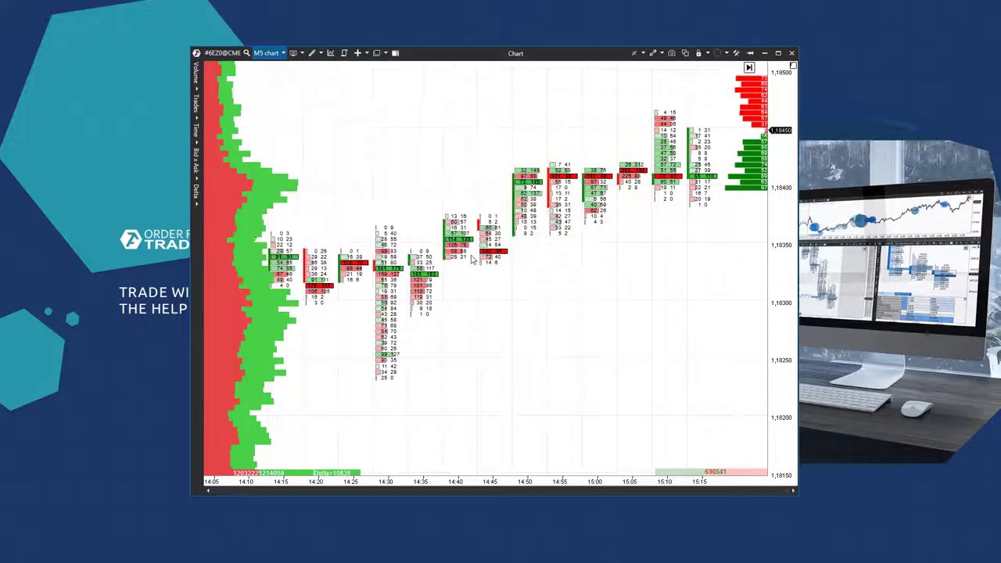
pyautogui.click(293, 53)
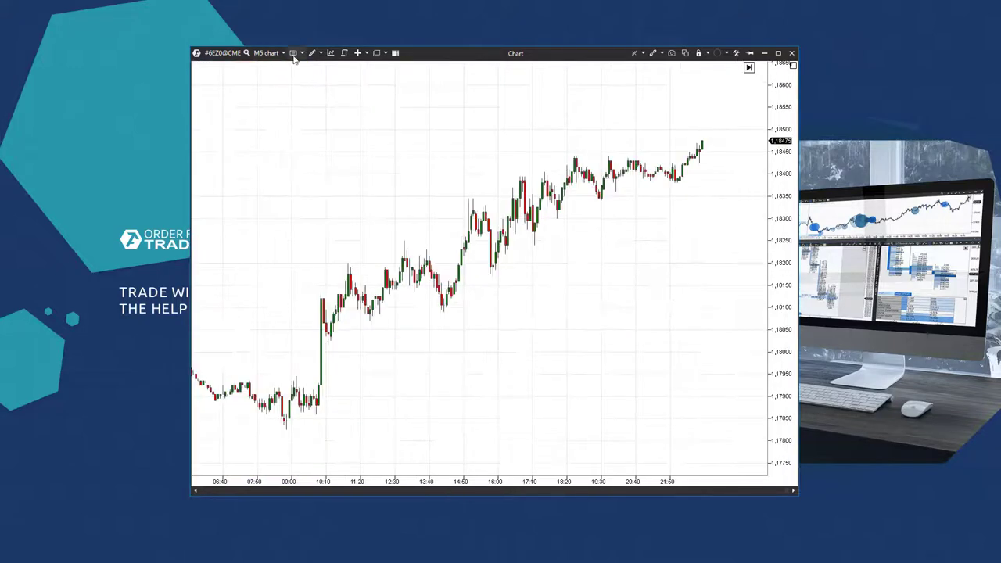
pyautogui.click(294, 55)
pyautogui.click(311, 67)
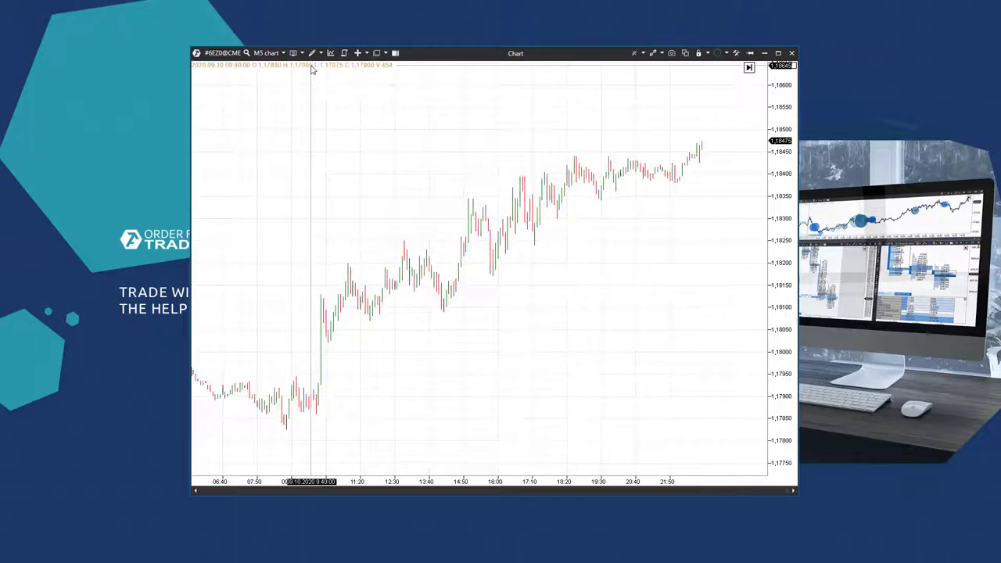
pyautogui.click(293, 53)
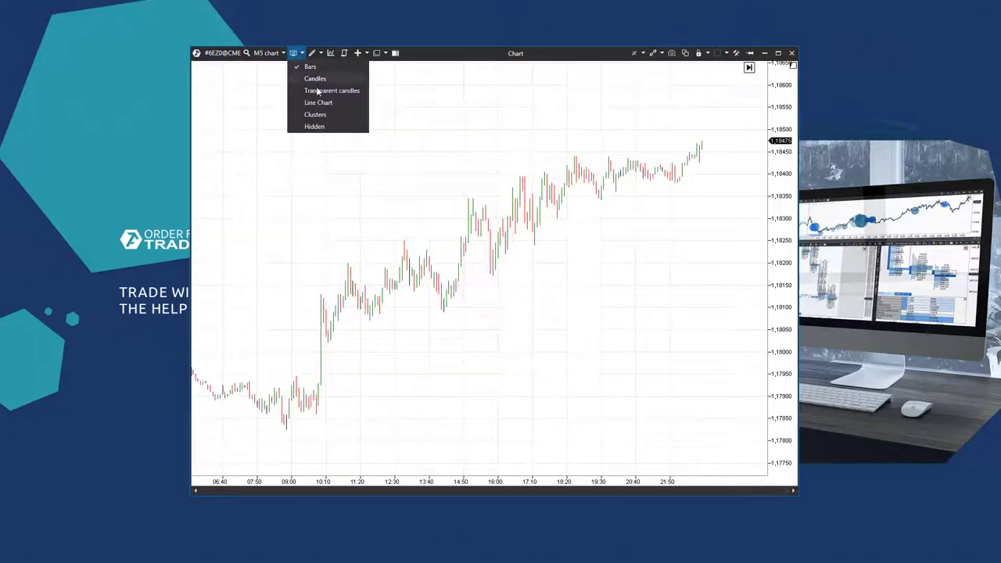
pyautogui.click(324, 91)
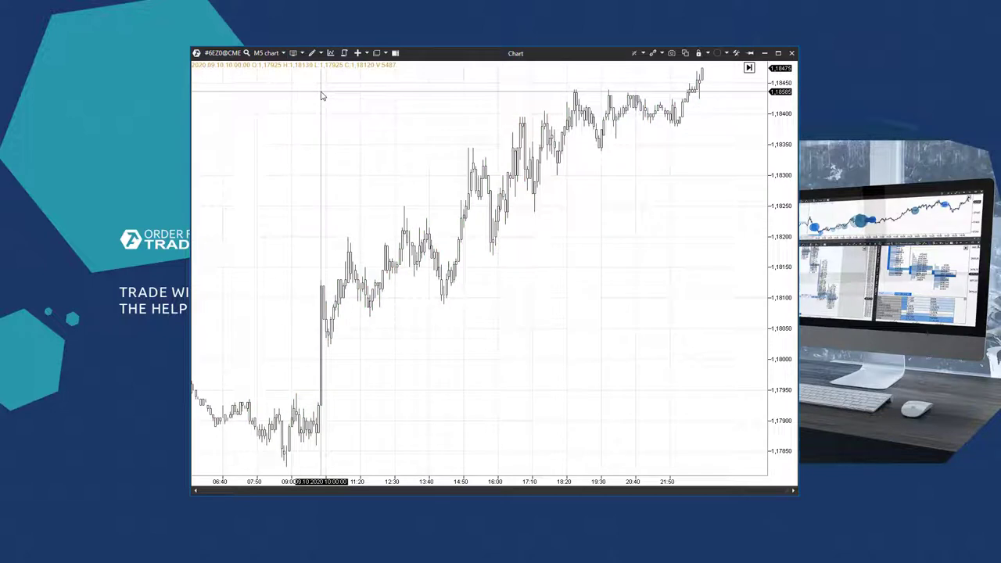
pyautogui.click(312, 53)
pyautogui.click(296, 54)
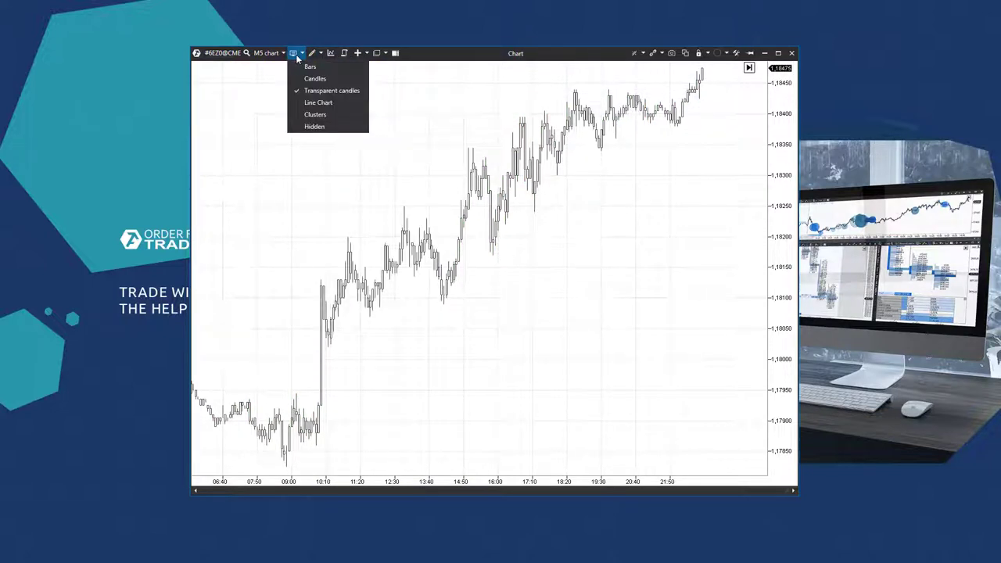
pyautogui.click(314, 102)
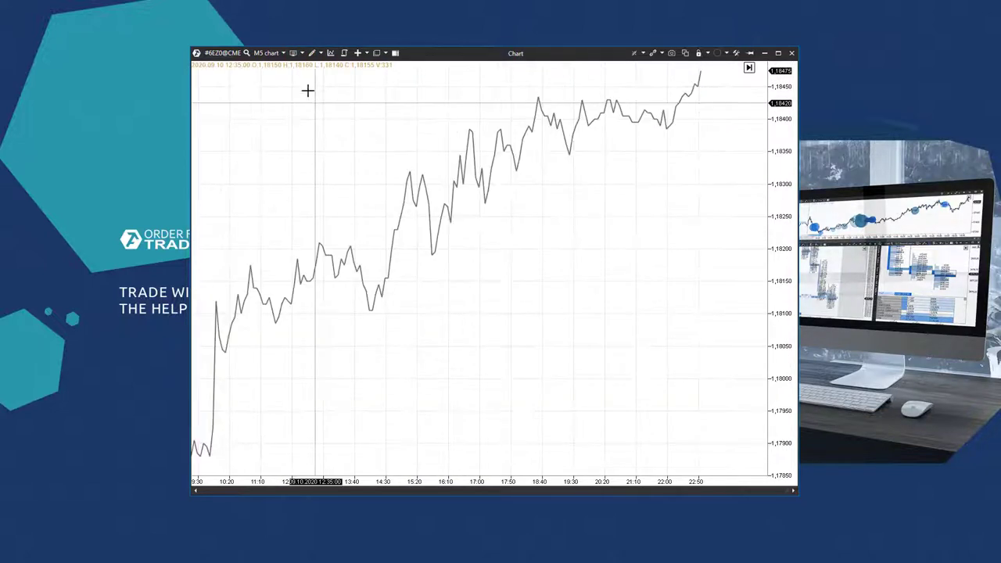
pyautogui.click(295, 53)
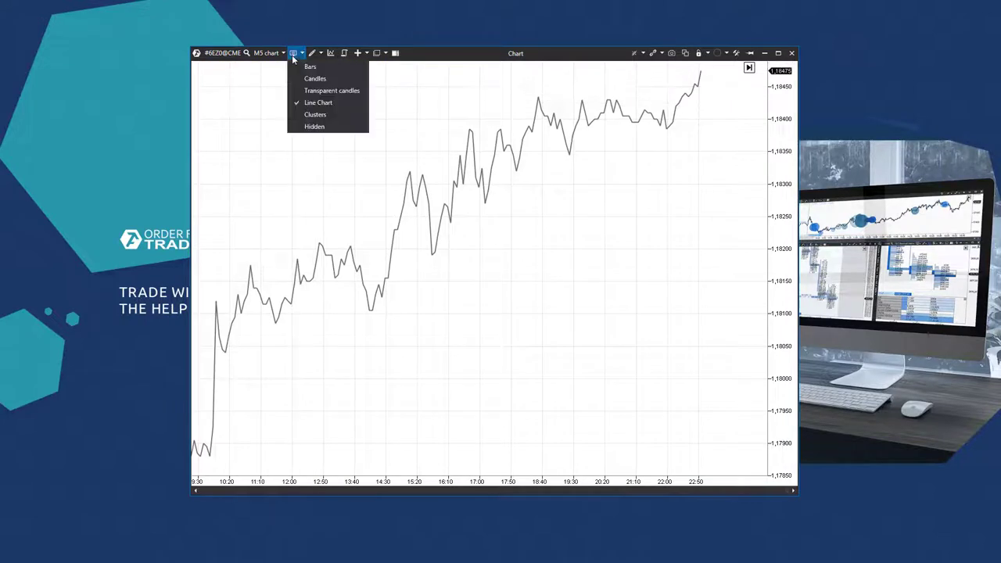
pyautogui.click(314, 126)
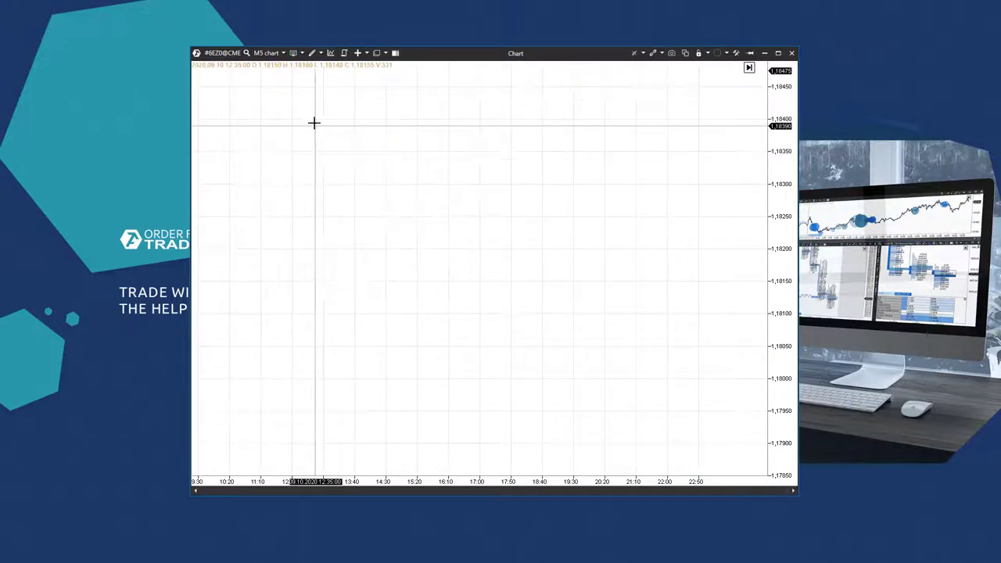
pyautogui.click(302, 54)
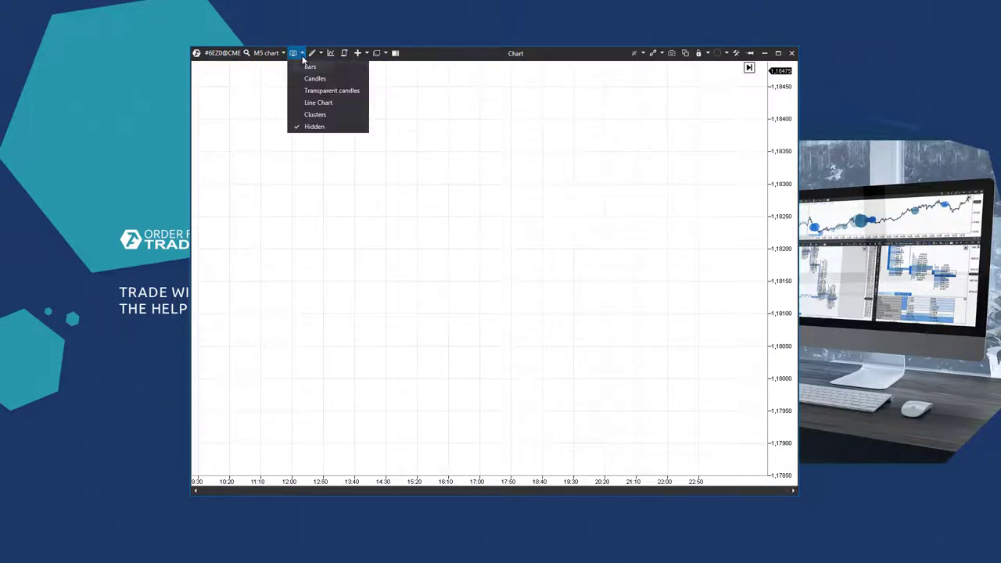
pyautogui.click(320, 114)
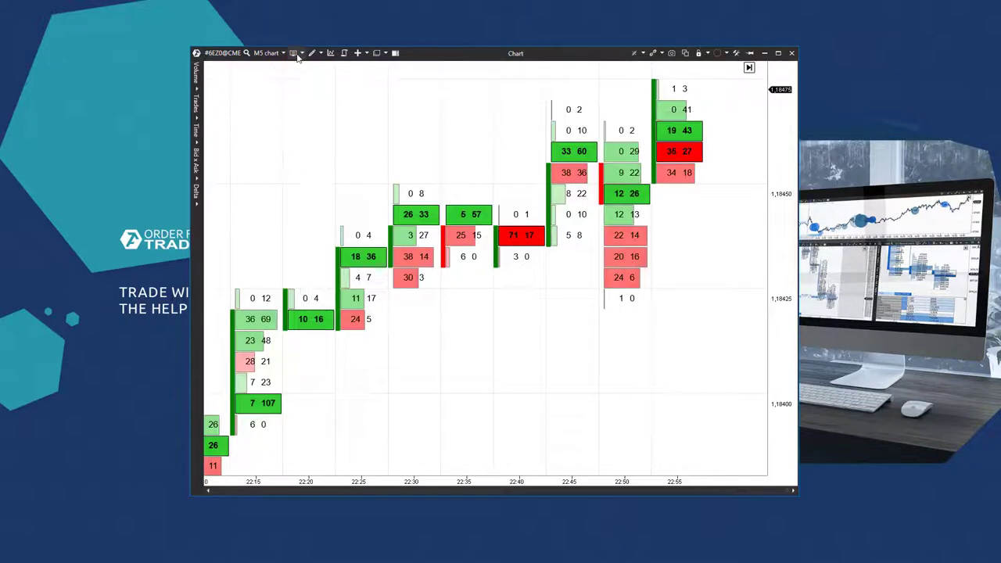
pyautogui.click(298, 54)
pyautogui.click(320, 83)
pyautogui.scroll(-5, 572, 317)
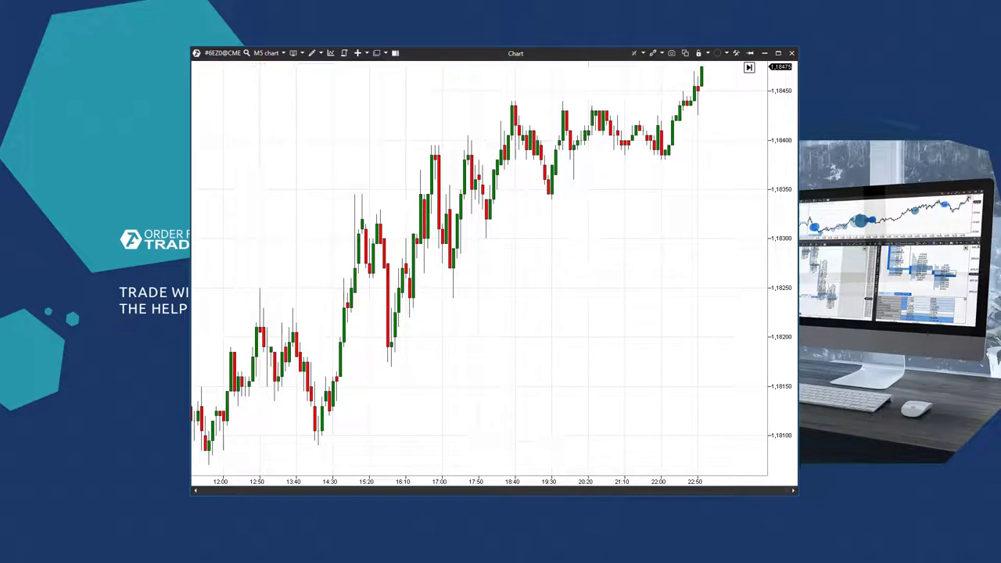
# Add a Global horizontal line near 1.18400 and a dotted trend arrow toward the lower right
pyautogui.click(313, 53)
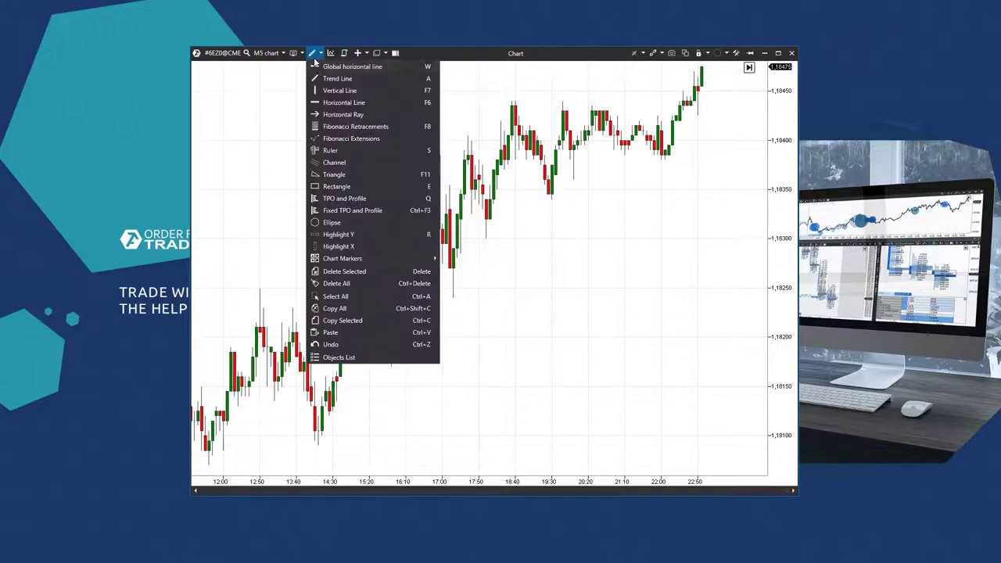
pyautogui.click(335, 68)
pyautogui.click(376, 144)
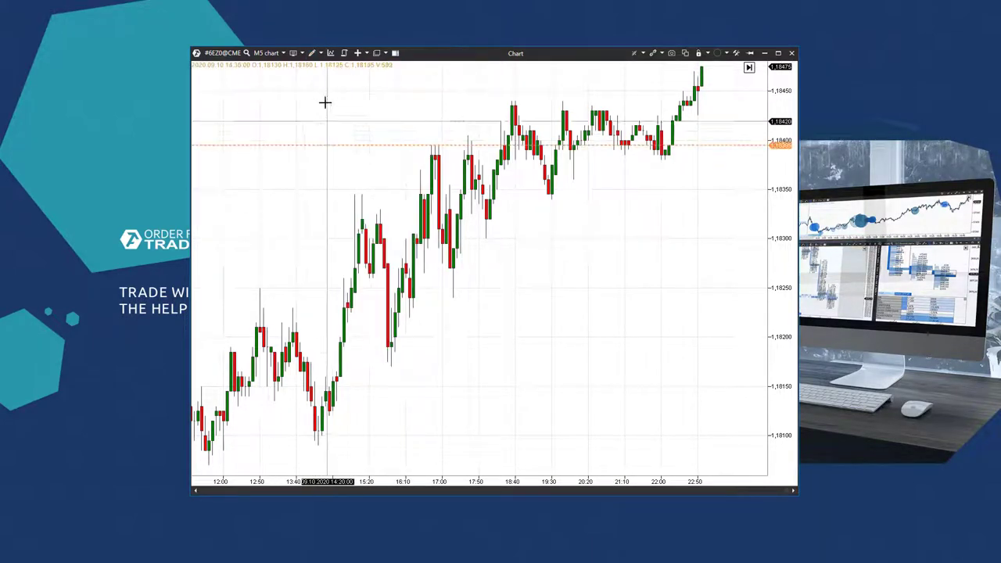
pyautogui.click(313, 53)
pyautogui.click(338, 78)
pyautogui.click(316, 271)
pyautogui.click(494, 364)
# Draw a Fibonacci retracement topping at 1.18425
pyautogui.click(319, 53)
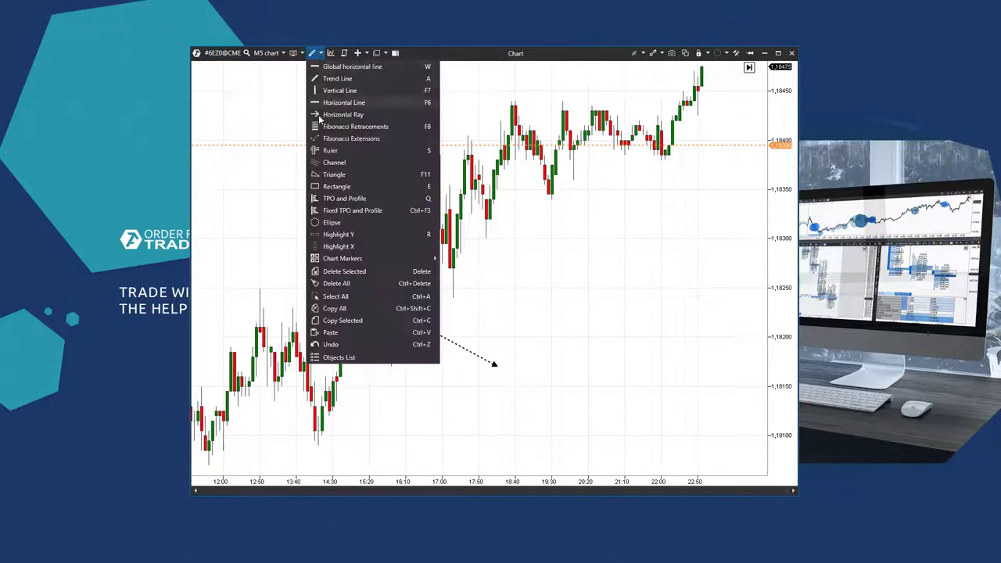
pyautogui.click(356, 127)
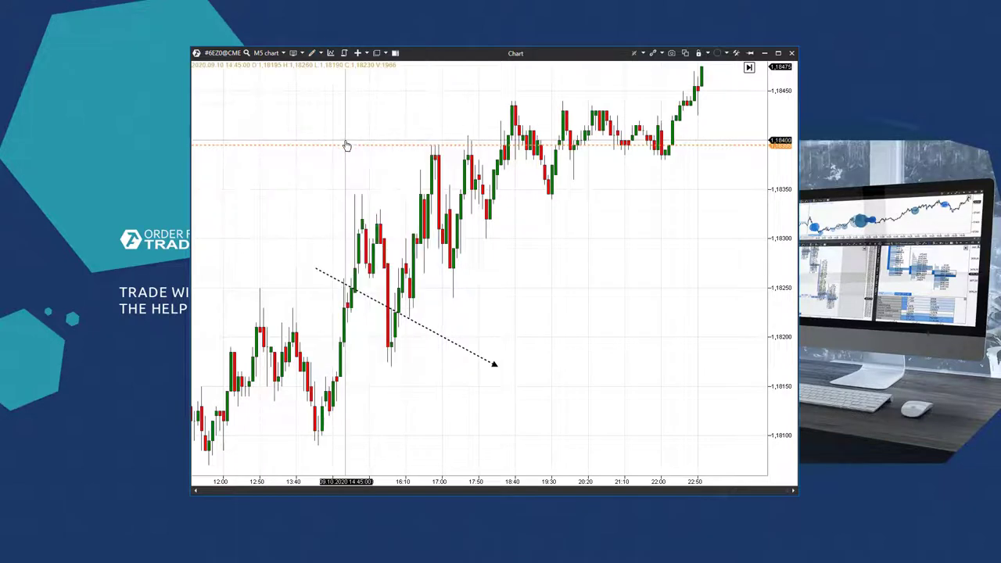
pyautogui.click(359, 111)
pyautogui.click(549, 258)
pyautogui.moveTo(549, 259); pyautogui.dragTo(564, 268)
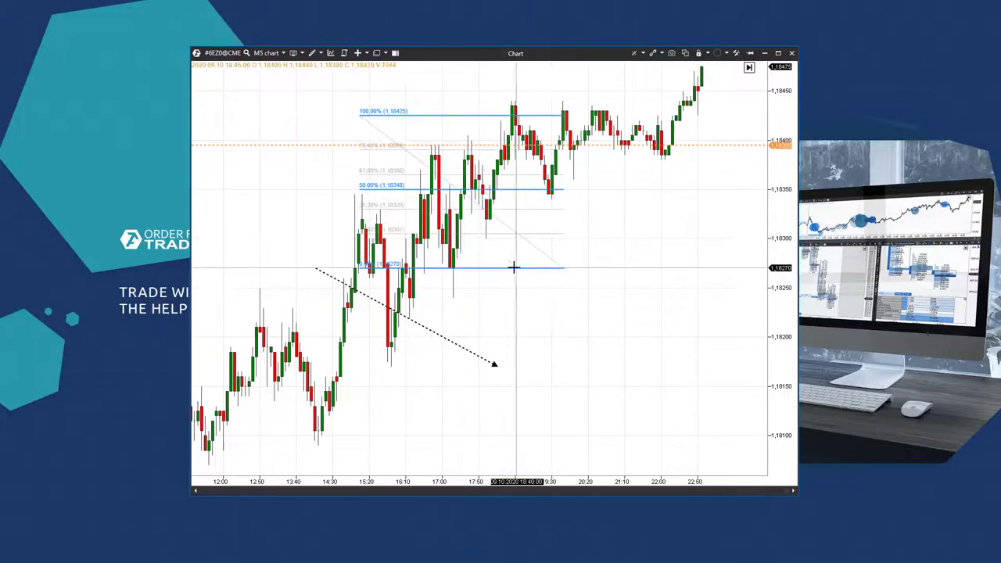
# Measure with a Ruler from the 14:30 low to the recent highs (77 bars, 0.00340)
pyautogui.click(319, 54)
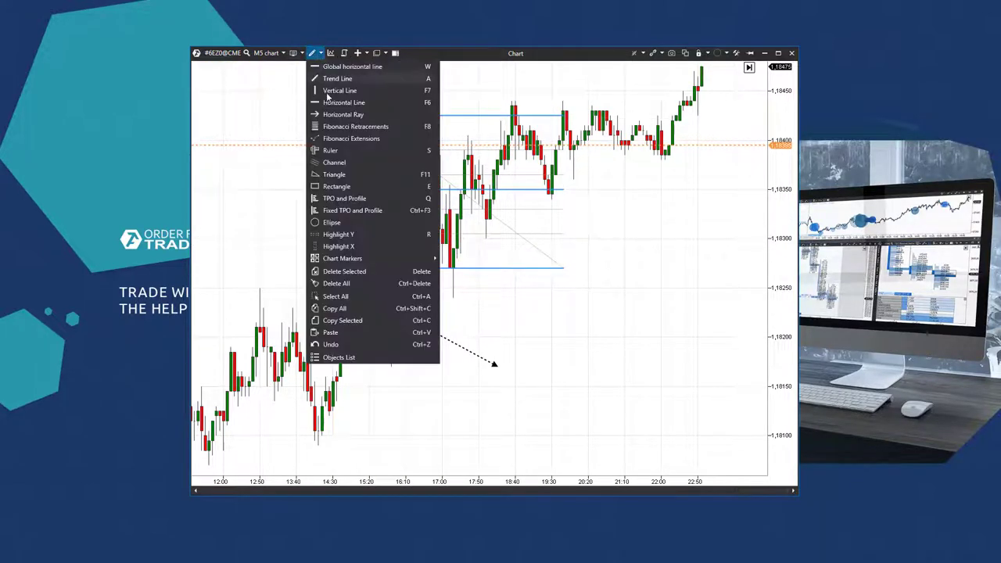
pyautogui.click(344, 151)
pyautogui.click(320, 440)
pyautogui.click(595, 107)
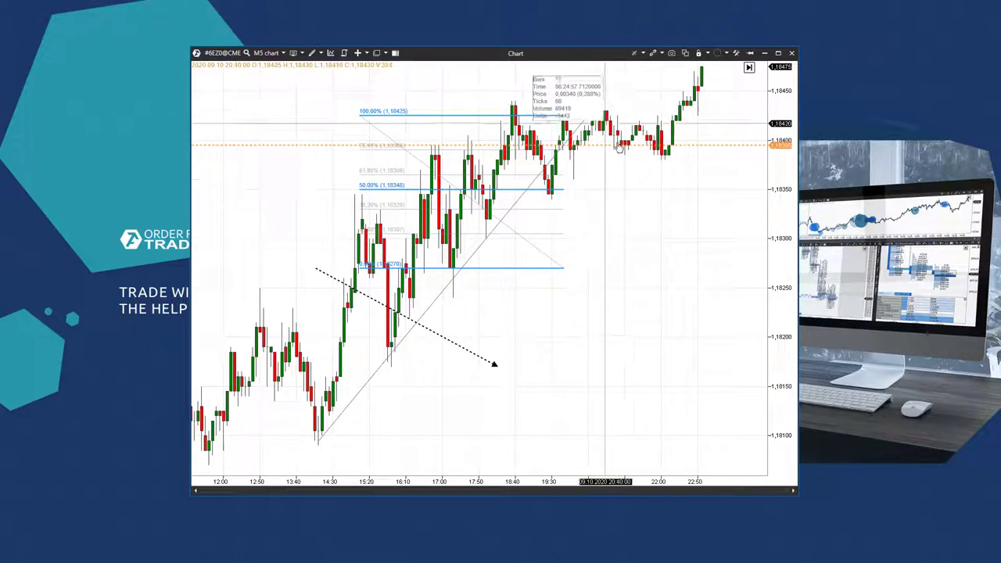
pyautogui.click(711, 249)
pyautogui.click(312, 53)
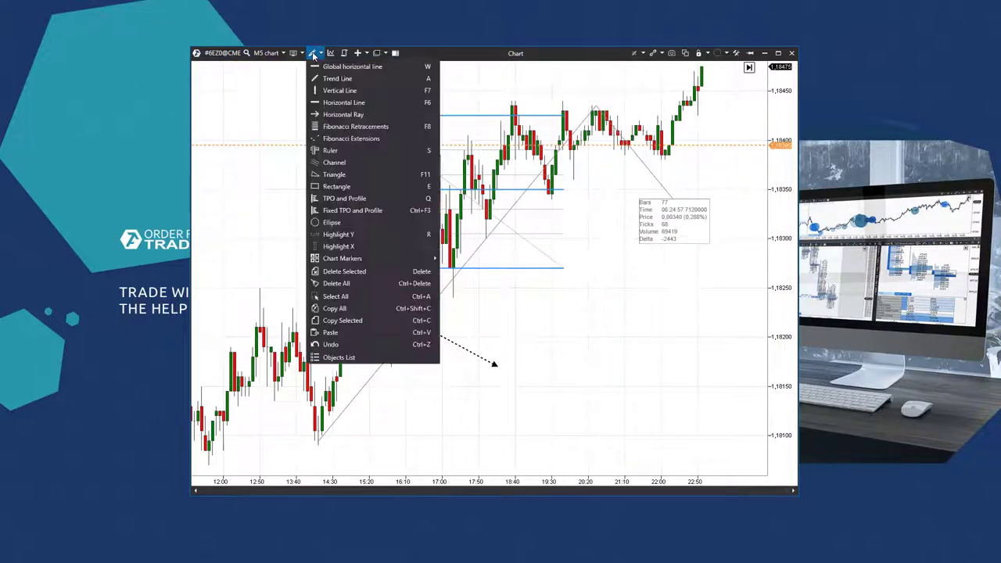
# Draw two TPO and Profile drawings, one around 13:00 and one further right
pyautogui.click(345, 198)
pyautogui.moveTo(272, 321); pyautogui.dragTo(344, 406)
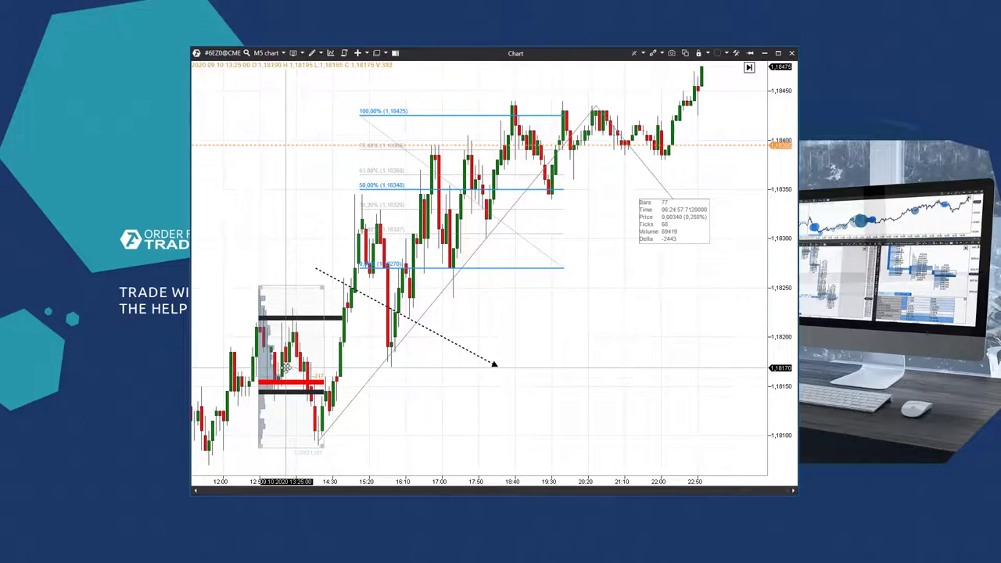
pyautogui.moveTo(317, 445); pyautogui.dragTo(520, 94)
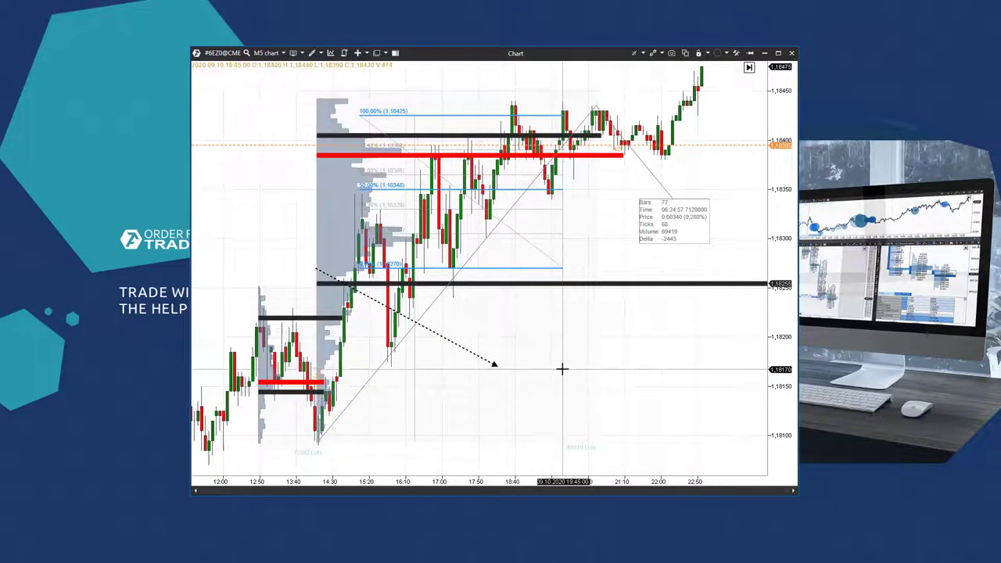
# Set the profile Mode to TPO and Profile with Delta type, then delete all drawings
pyautogui.doubleClick(343, 374)
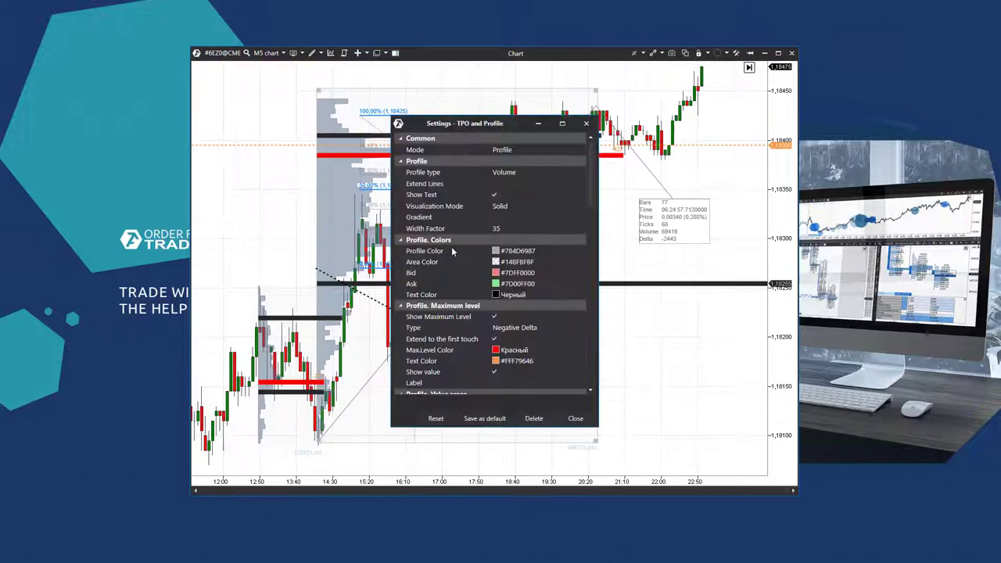
pyautogui.click(515, 154)
pyautogui.click(516, 157)
pyautogui.click(505, 174)
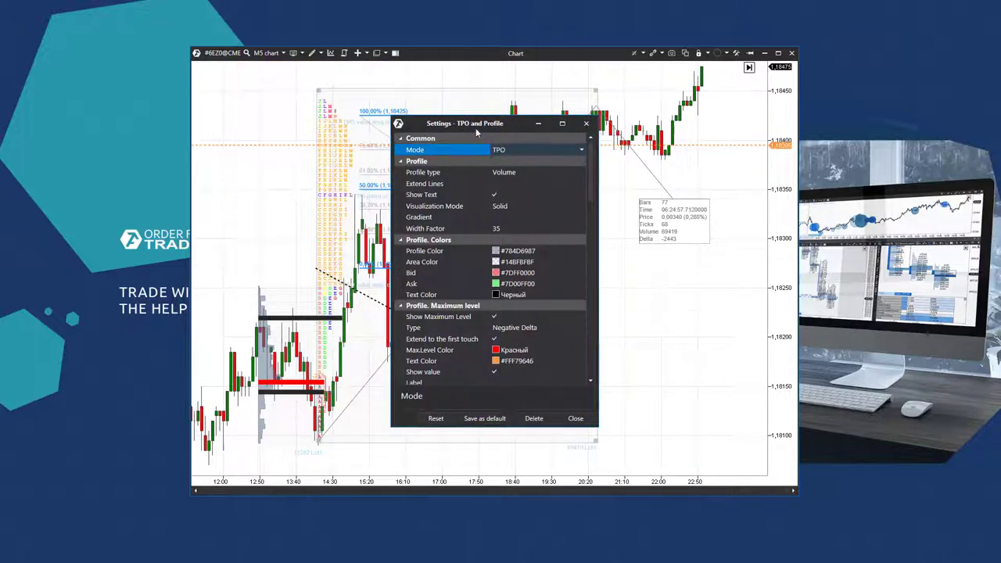
pyautogui.moveTo(480, 127); pyautogui.dragTo(633, 146)
pyautogui.click(669, 170)
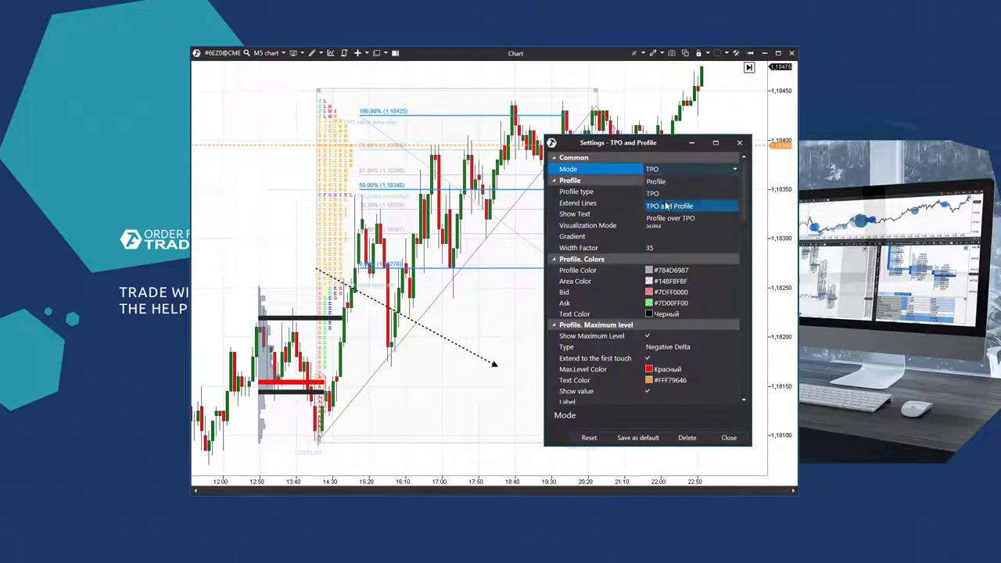
pyautogui.click(669, 206)
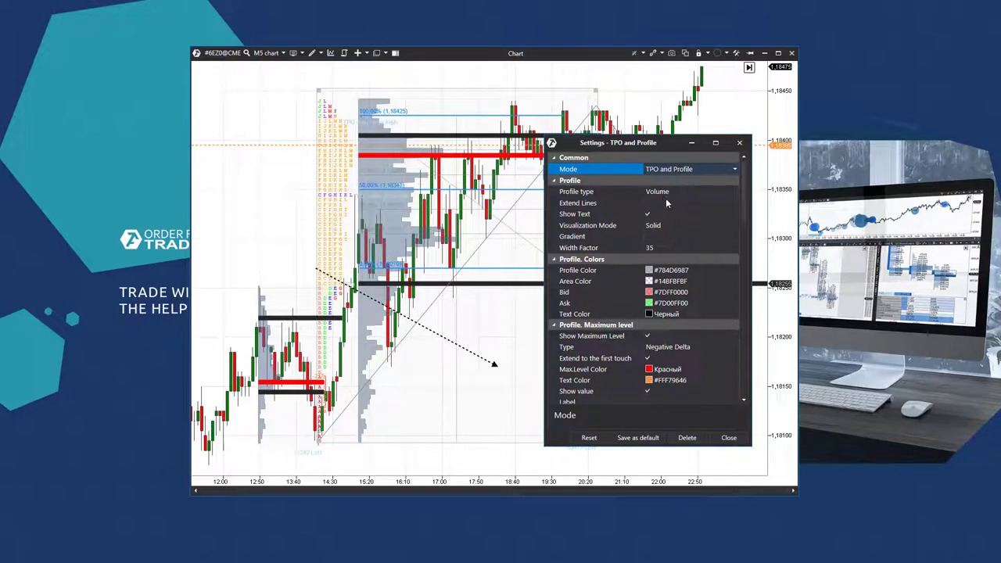
pyautogui.click(667, 195)
pyautogui.click(663, 241)
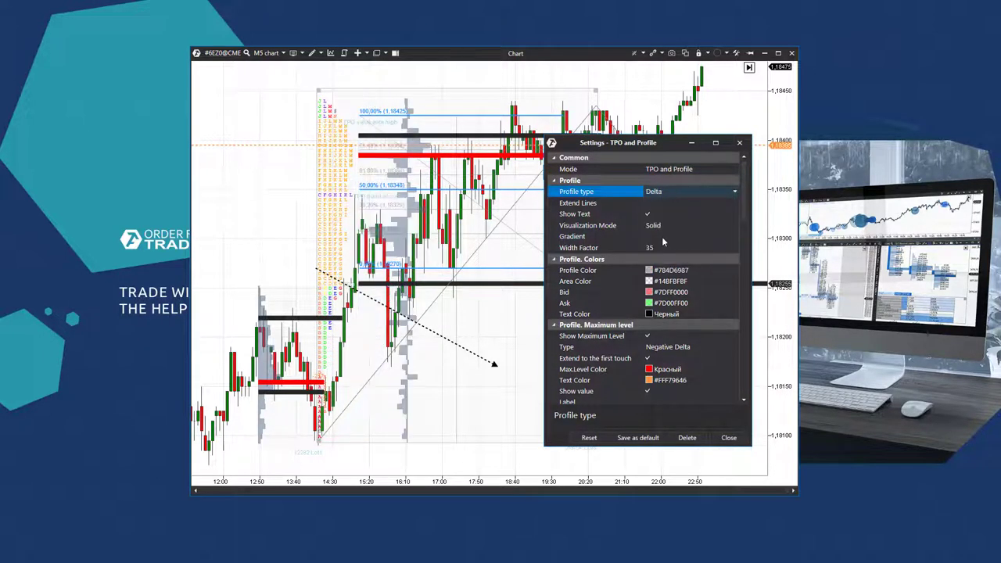
pyautogui.click(728, 438)
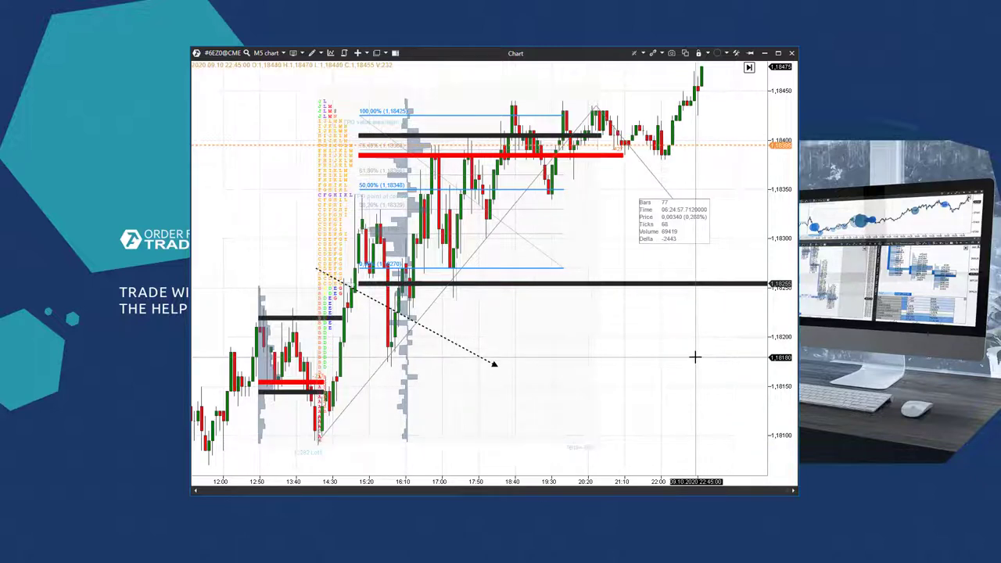
pyautogui.hotkey('ctrl', 'a')
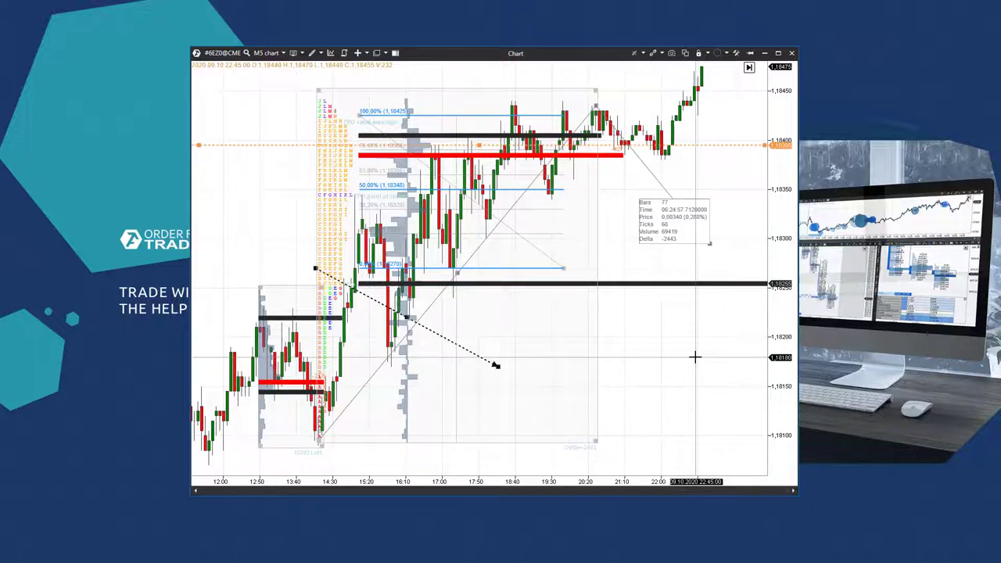
pyautogui.press('Delete')
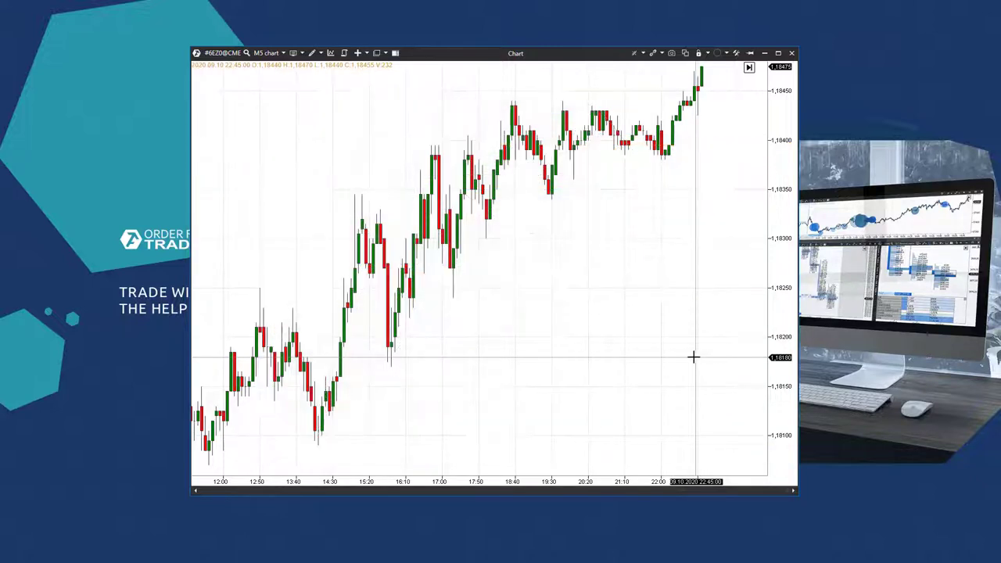
# Add Bid Ask, Cumulative Delta and Delta indicators and enlarge the Cumulative Delta panel
pyautogui.click(331, 55)
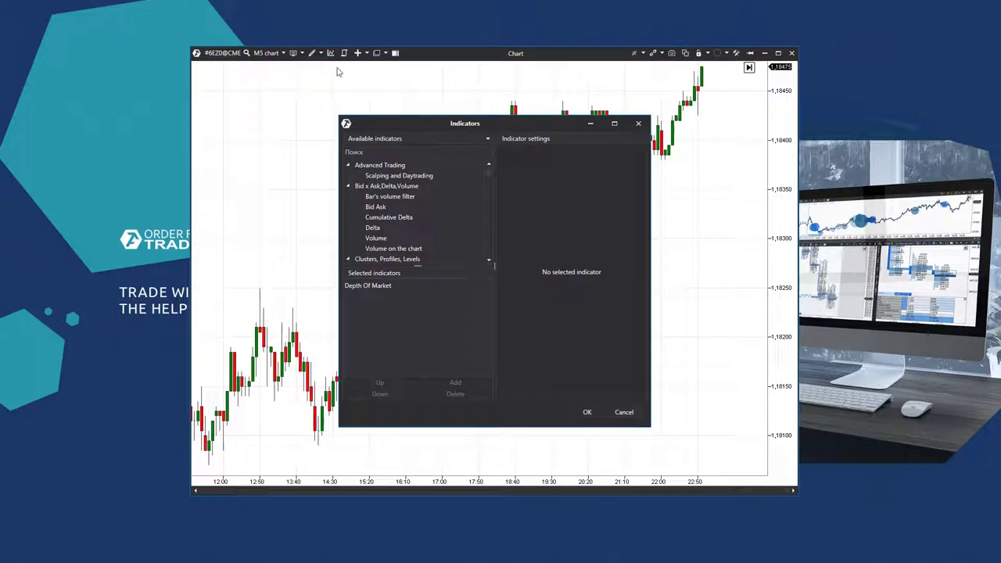
pyautogui.doubleClick(378, 208)
pyautogui.doubleClick(379, 218)
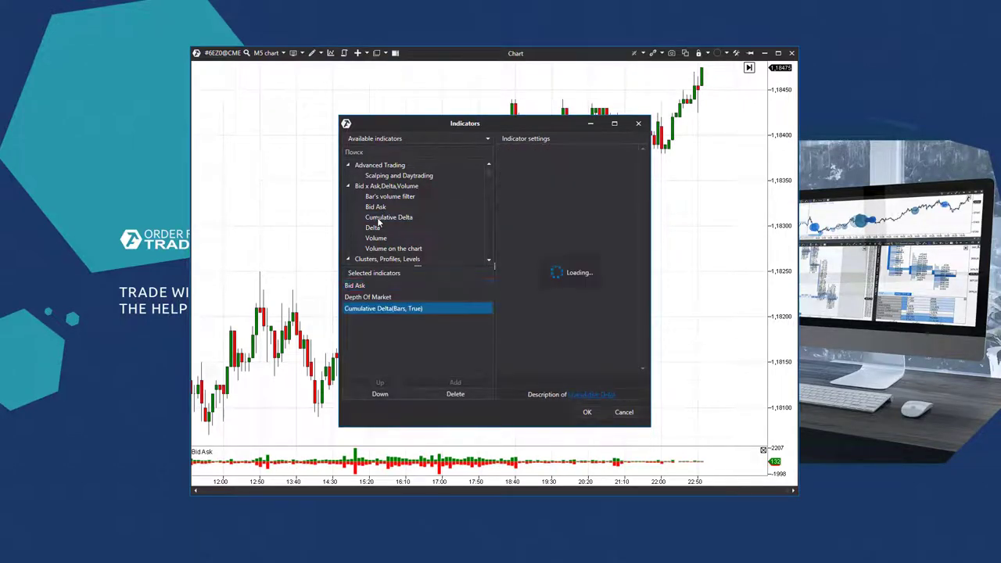
pyautogui.click(375, 228)
pyautogui.doubleClick(375, 228)
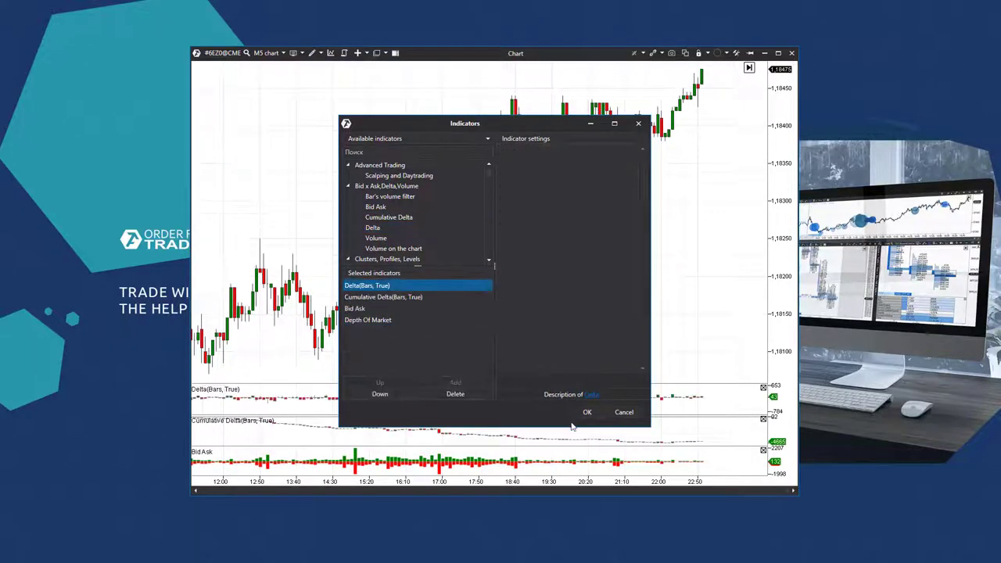
pyautogui.click(586, 412)
pyautogui.moveTo(529, 420); pyautogui.dragTo(530, 353)
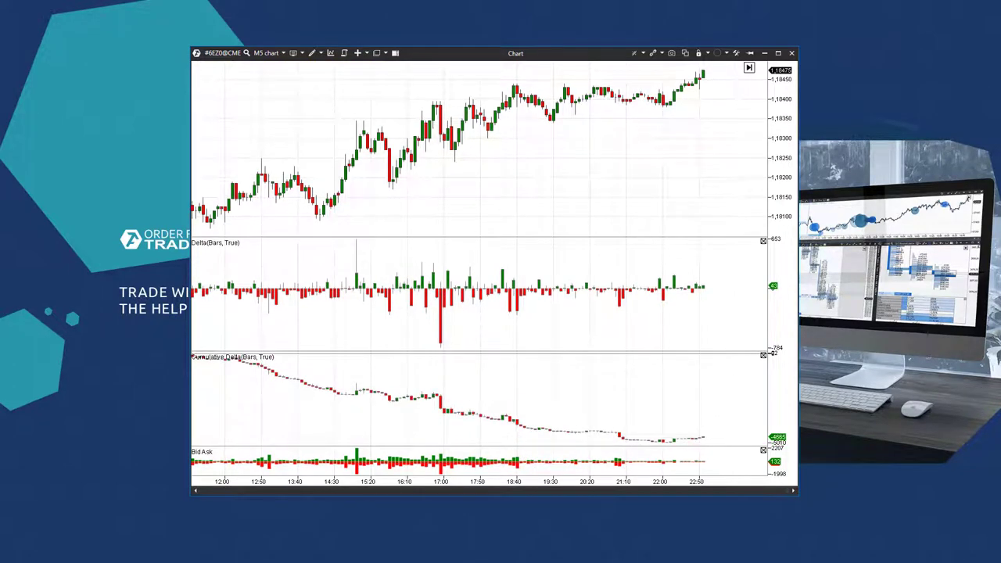
# Look at the Sample SMA strategy in Chart strategies and close without adding it
pyautogui.click(345, 53)
pyautogui.click(399, 175)
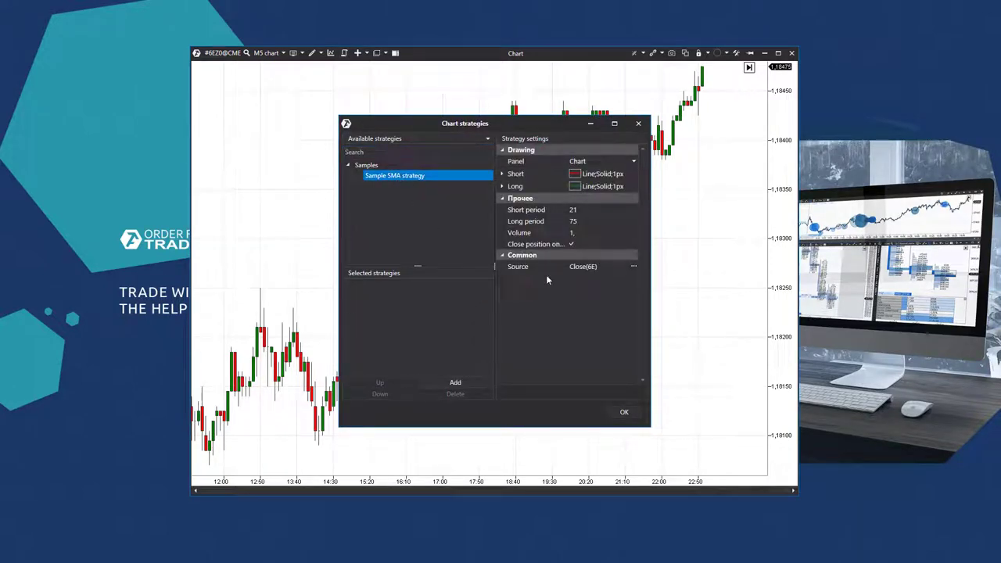
pyautogui.click(624, 412)
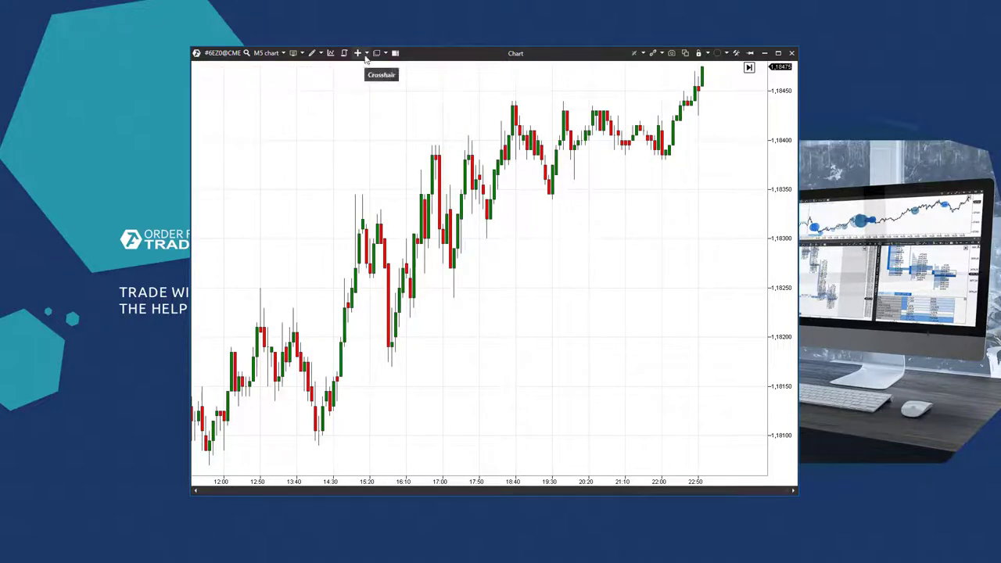
# Switch the chart cursor mode from crosshair to Pointer
pyautogui.click(366, 54)
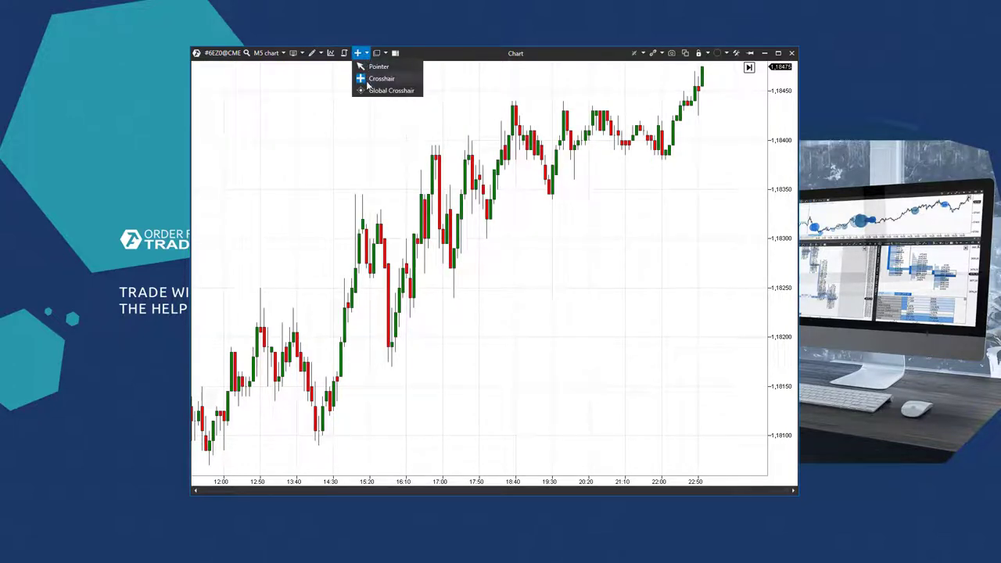
pyautogui.click(382, 68)
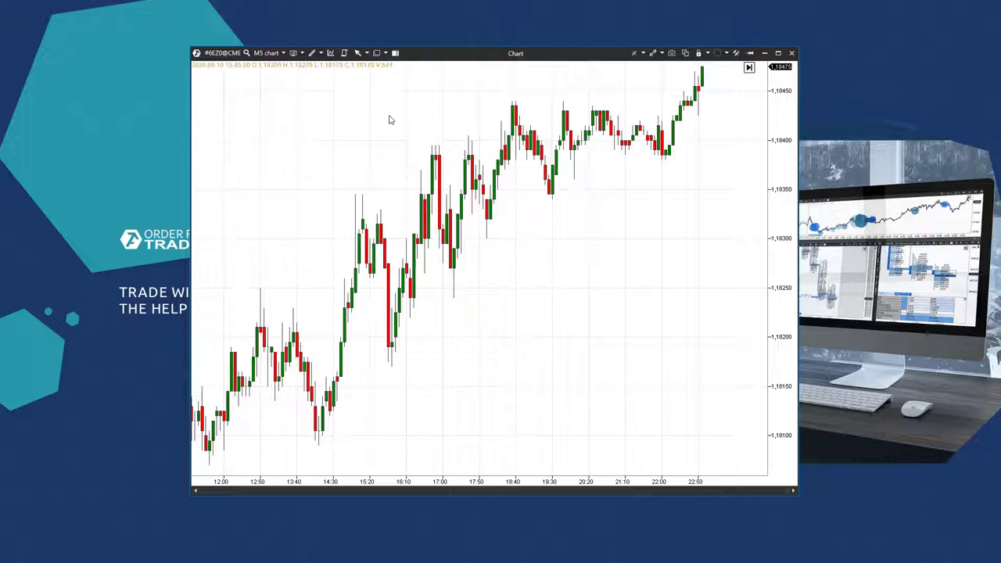
pyautogui.click(365, 54)
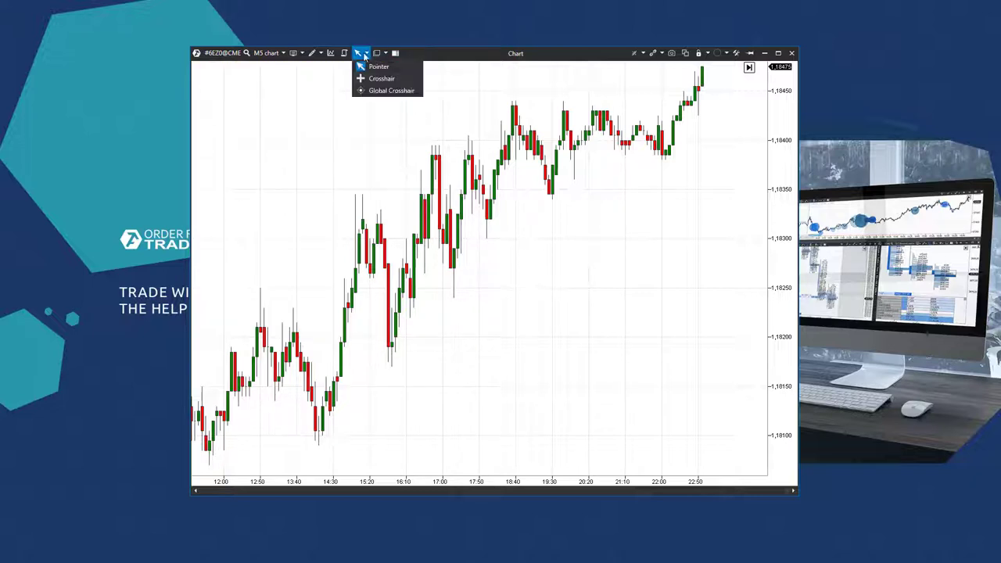
# Enable Global Crosshair, then browse the imbalance and MarketResearch templates and the Snapshots list
pyautogui.click(381, 92)
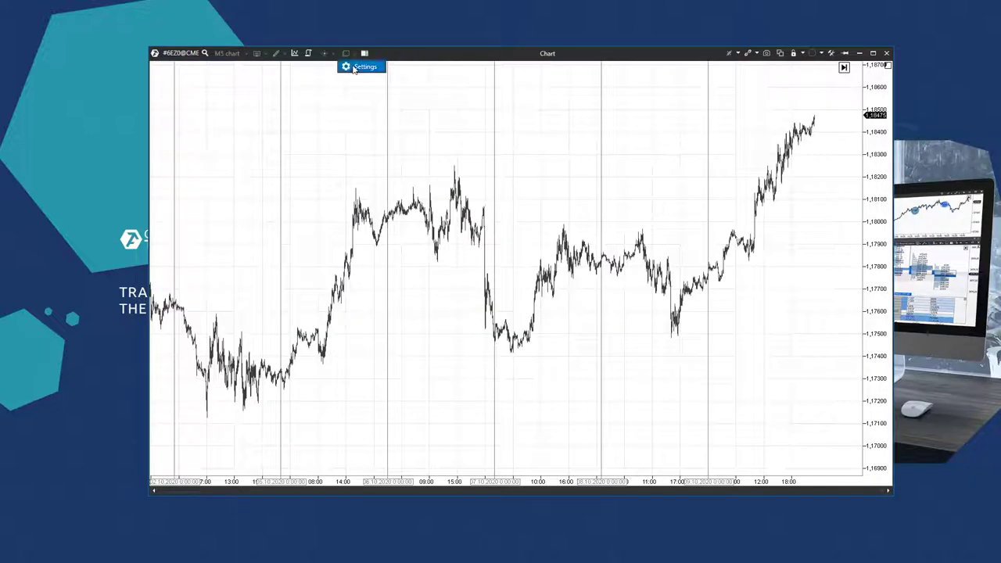
pyautogui.click(365, 53)
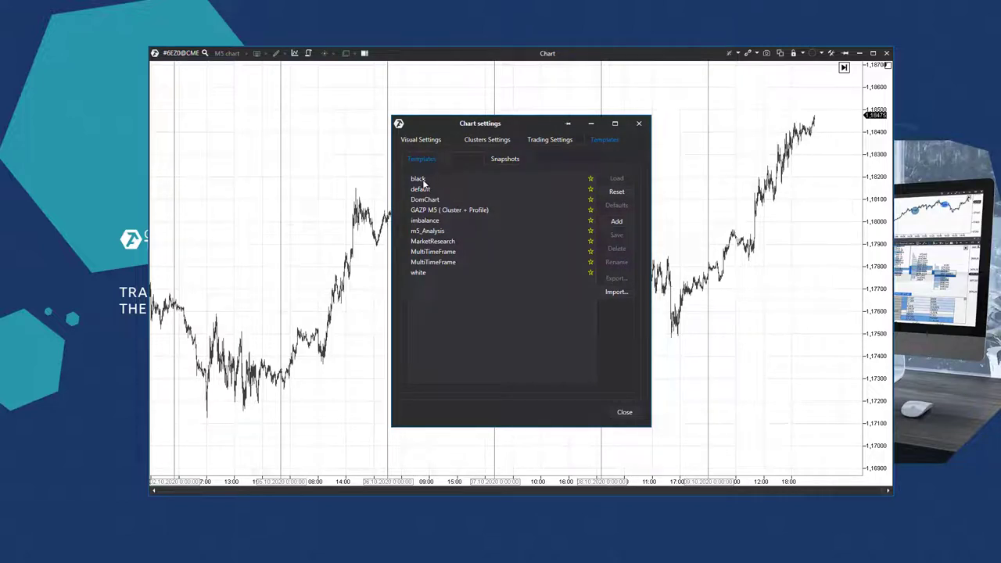
pyautogui.click(426, 221)
pyautogui.click(433, 242)
pyautogui.click(505, 159)
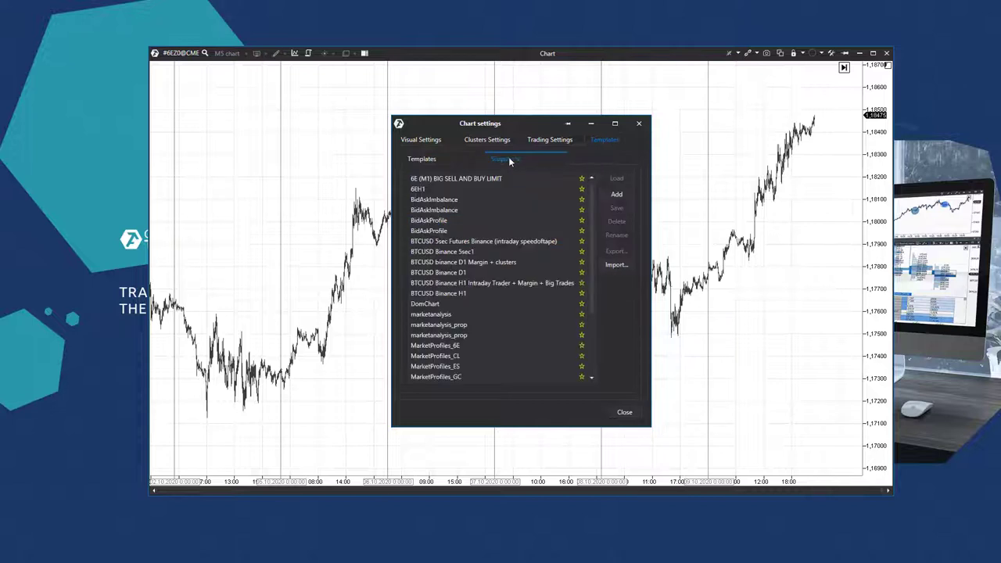
pyautogui.scroll(-3, 444, 227)
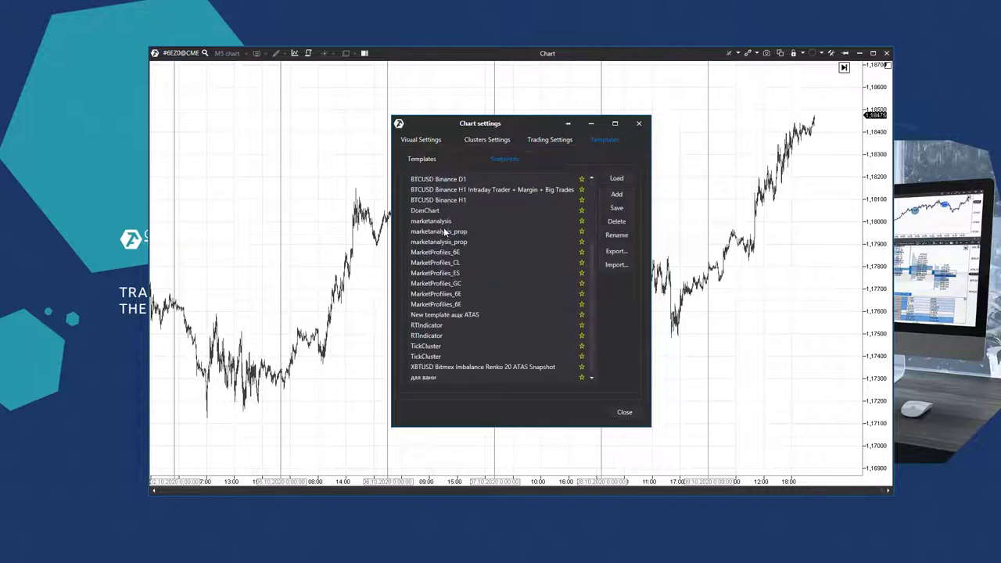
pyautogui.scroll(3, 443, 227)
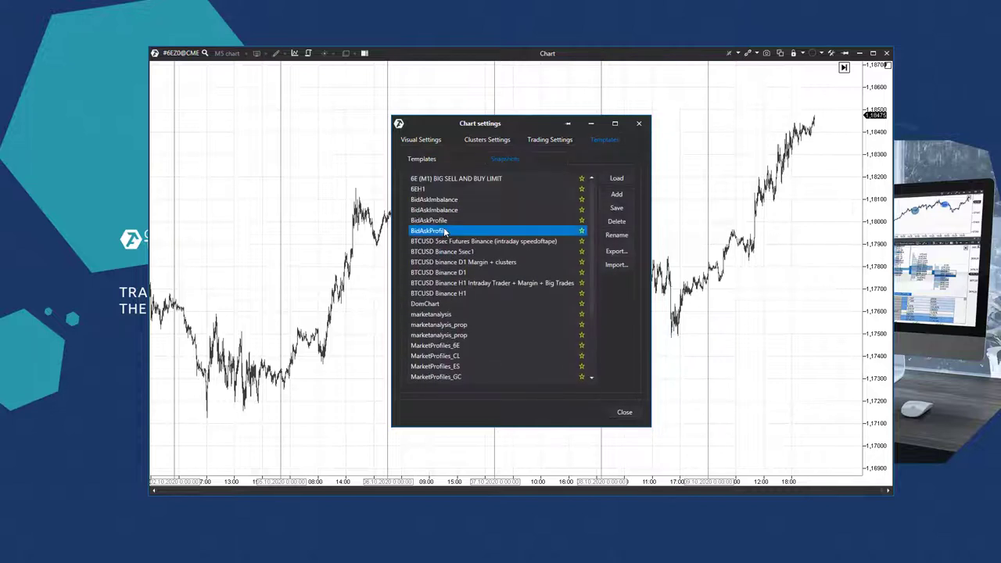
pyautogui.click(457, 157)
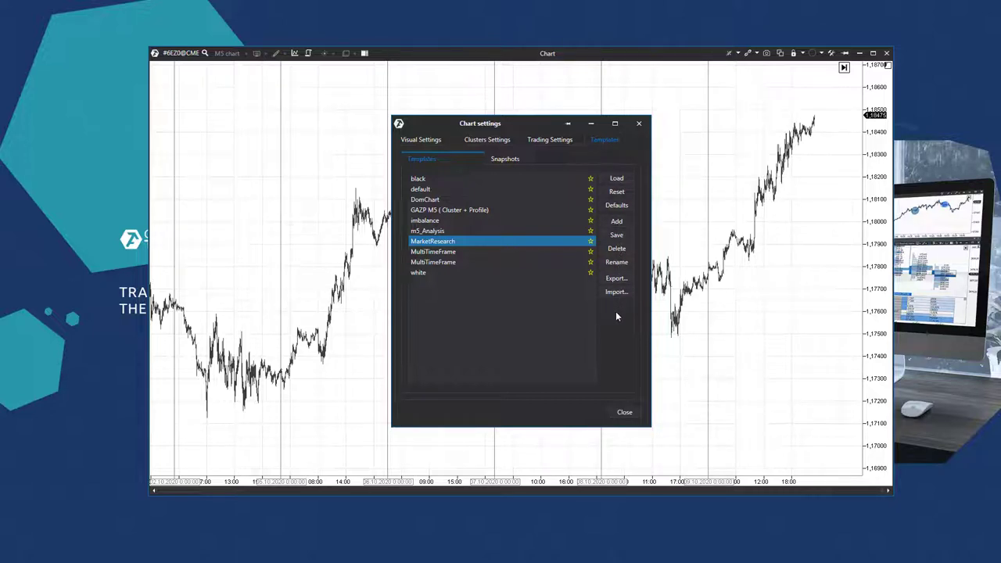
# Close Chart settings, show the trading panel and set Trading from chart to ON
pyautogui.click(624, 413)
pyautogui.click(364, 53)
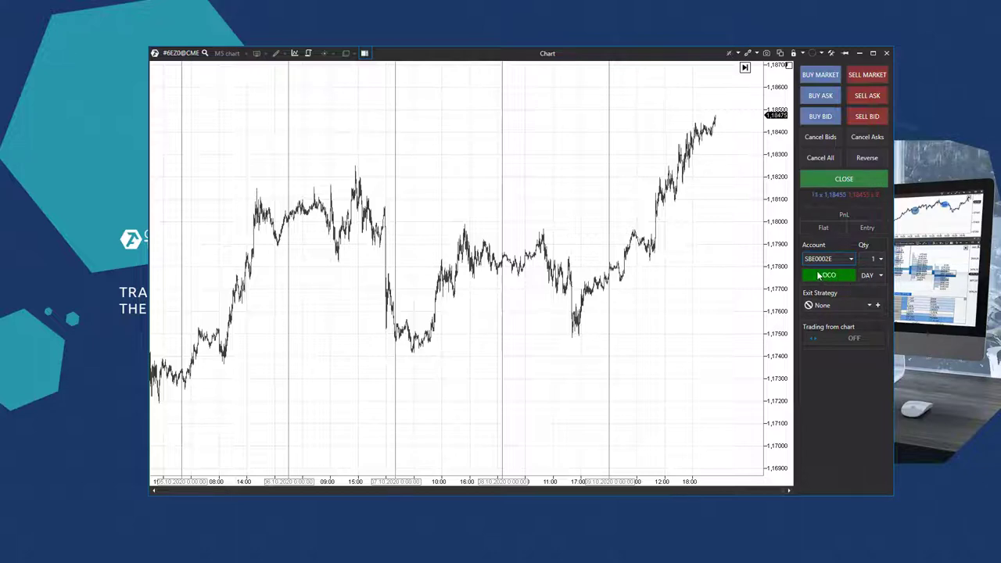
pyautogui.click(854, 339)
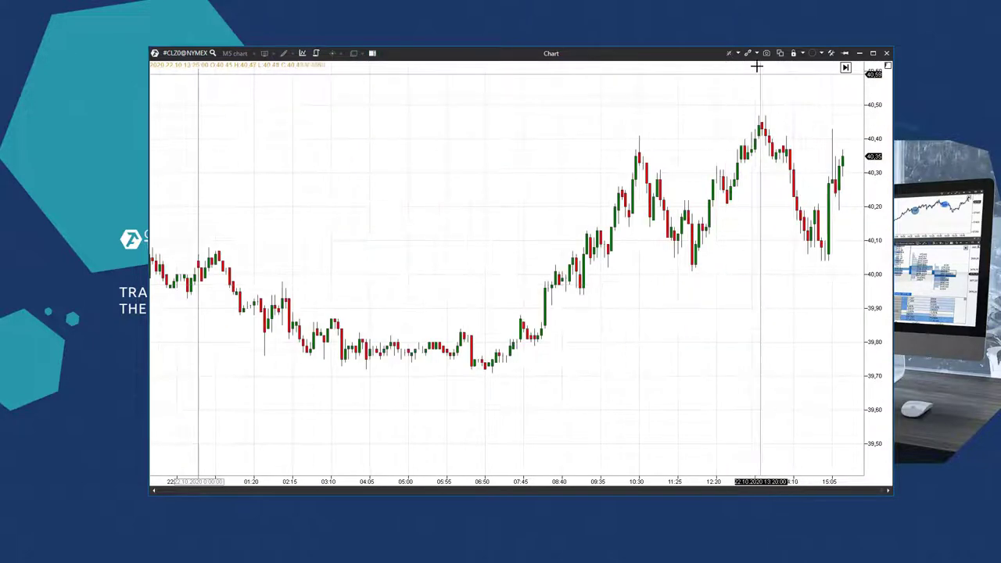
# Scale the chart by the lower level, switch to M30 and stretch prices to about 37.5–41.5
pyautogui.click(731, 53)
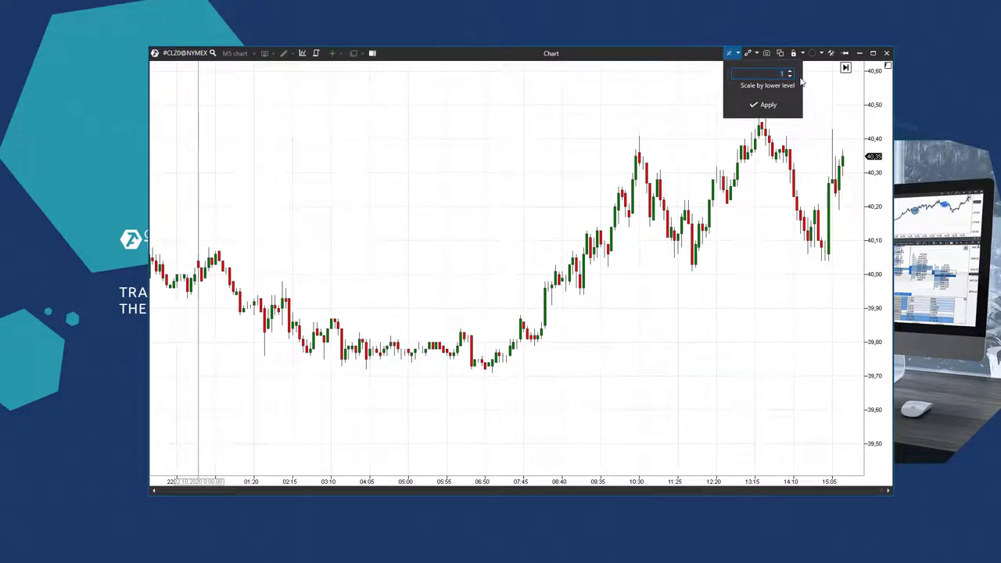
pyautogui.click(766, 105)
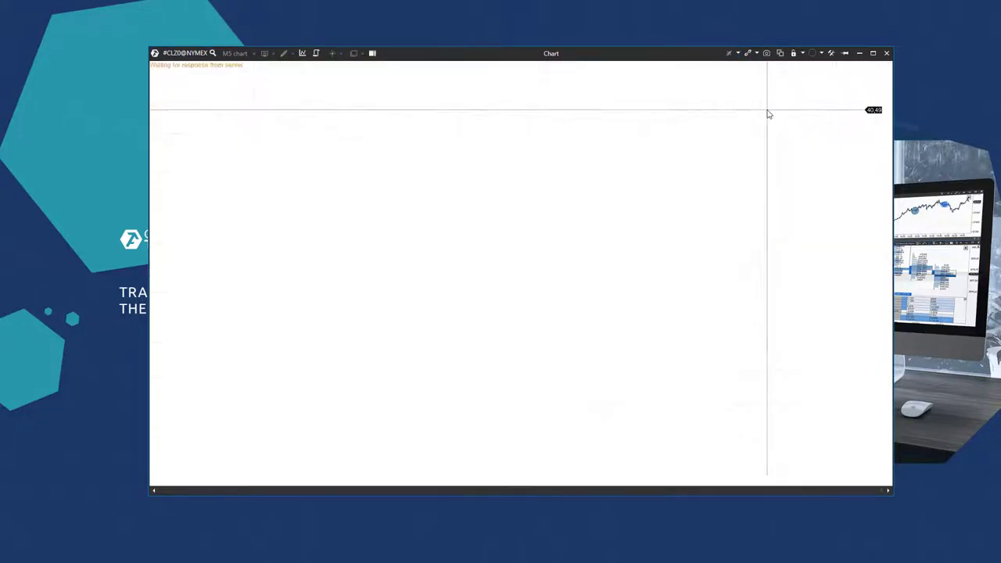
pyautogui.moveTo(874, 341); pyautogui.dragTo(872, 107)
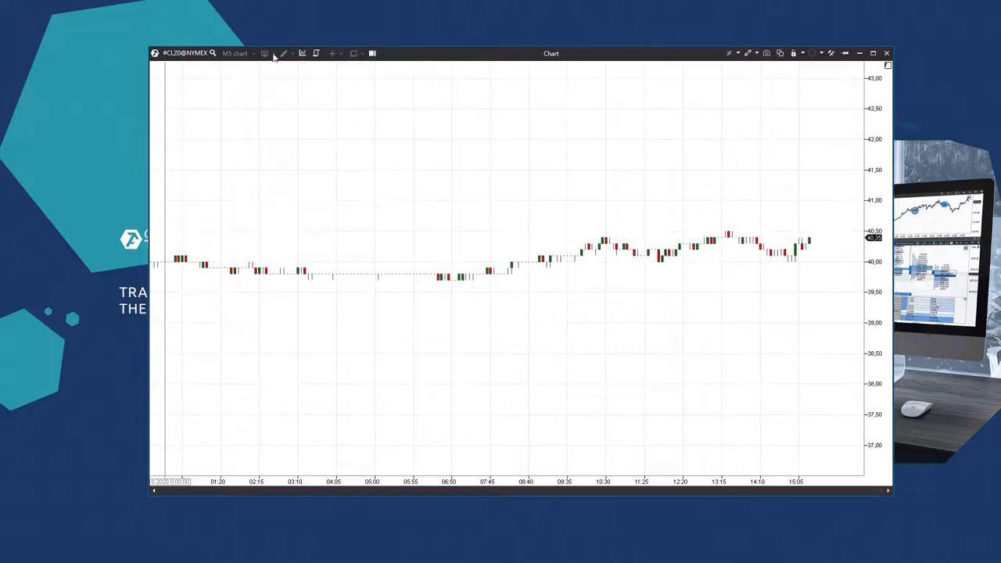
pyautogui.click(238, 56)
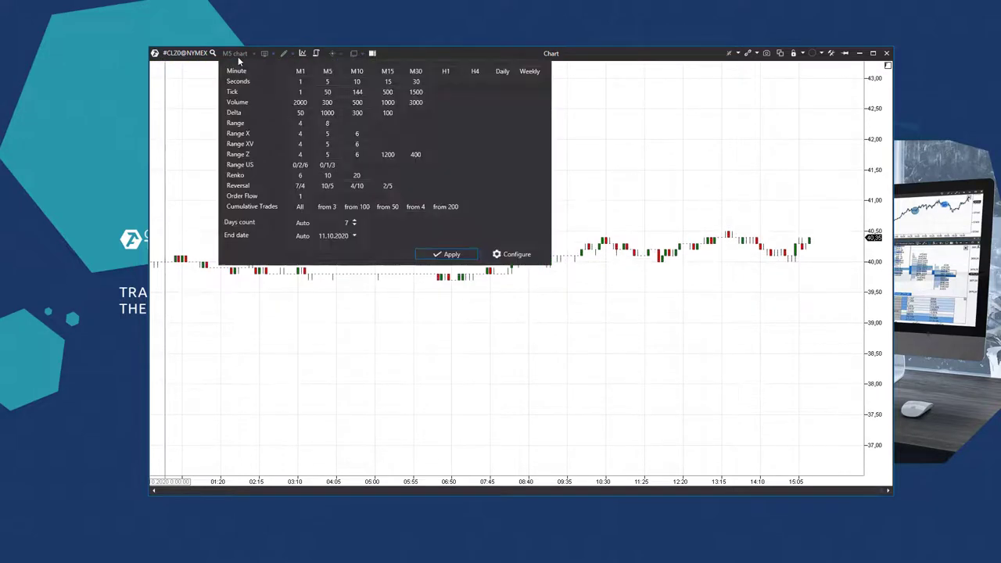
pyautogui.click(413, 73)
pyautogui.moveTo(880, 203); pyautogui.dragTo(874, 122)
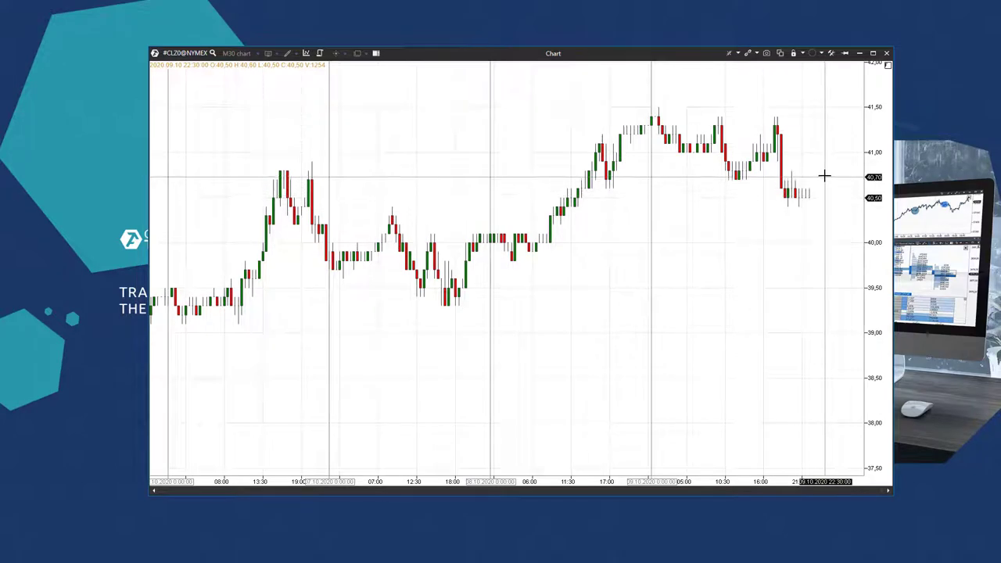
pyautogui.scroll(5, 787, 196)
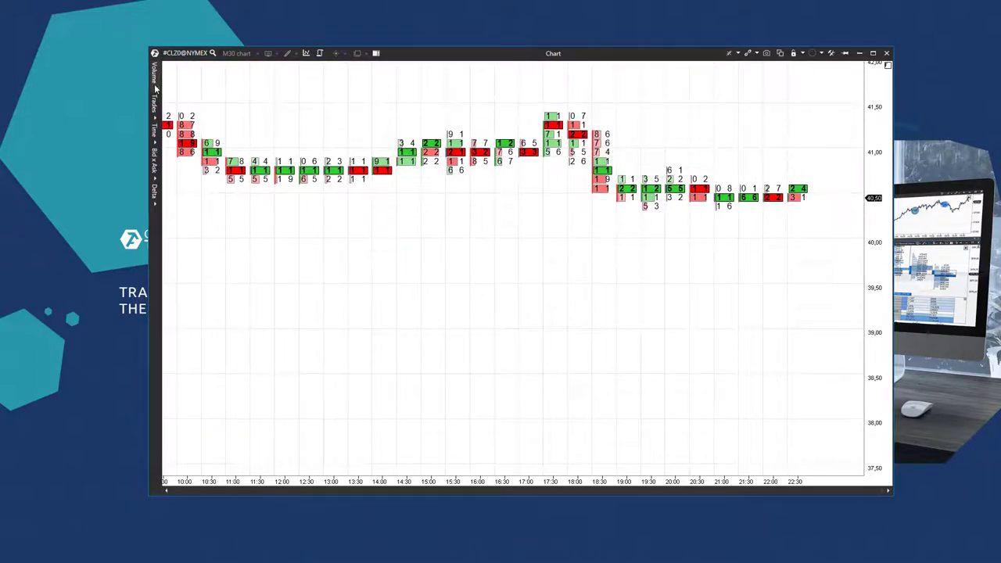
# Show bid x ask numbers in each cluster
pyautogui.click(154, 161)
pyautogui.click(210, 198)
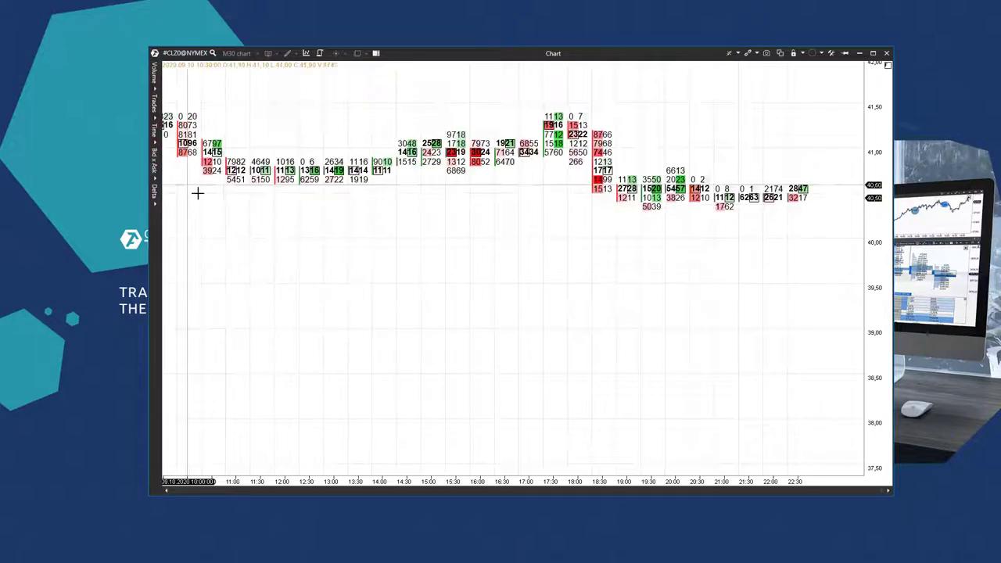
pyautogui.scroll(5, 587, 307)
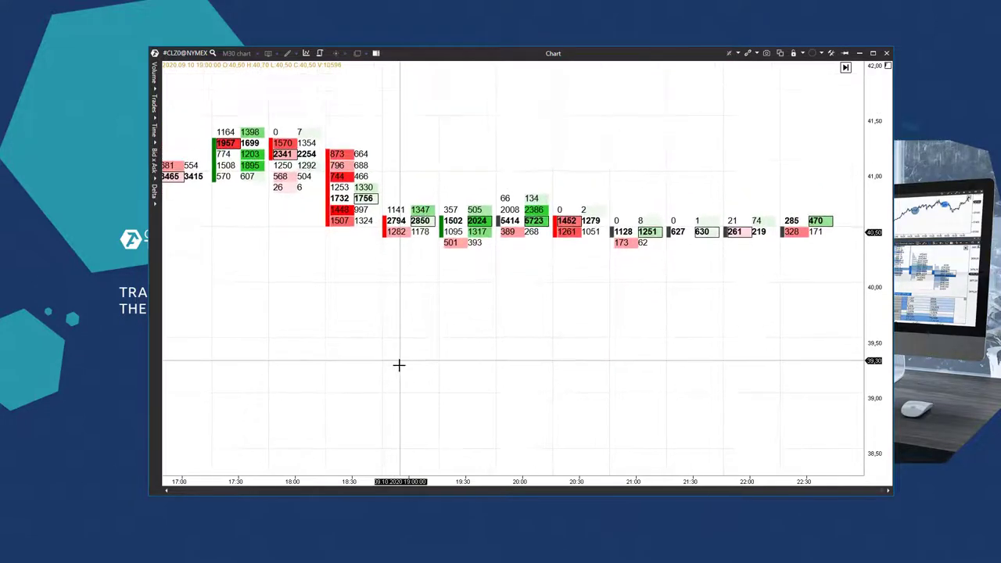
# Pan back to earlier bars and switch the chart to H4 bars
pyautogui.moveTo(398, 364); pyautogui.dragTo(605, 394)
pyautogui.moveTo(196, 349); pyautogui.dragTo(681, 373)
pyautogui.click(231, 54)
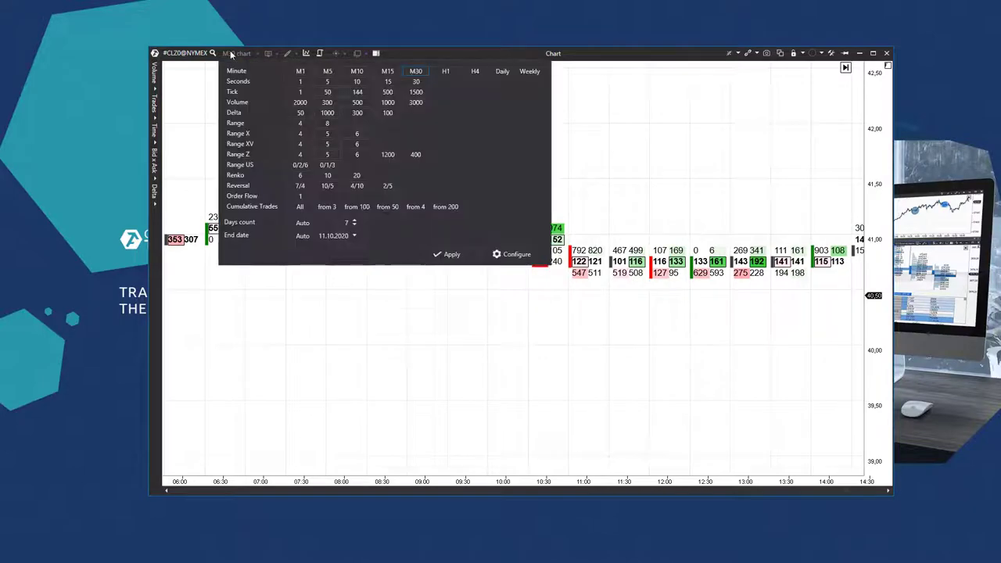
pyautogui.click(475, 71)
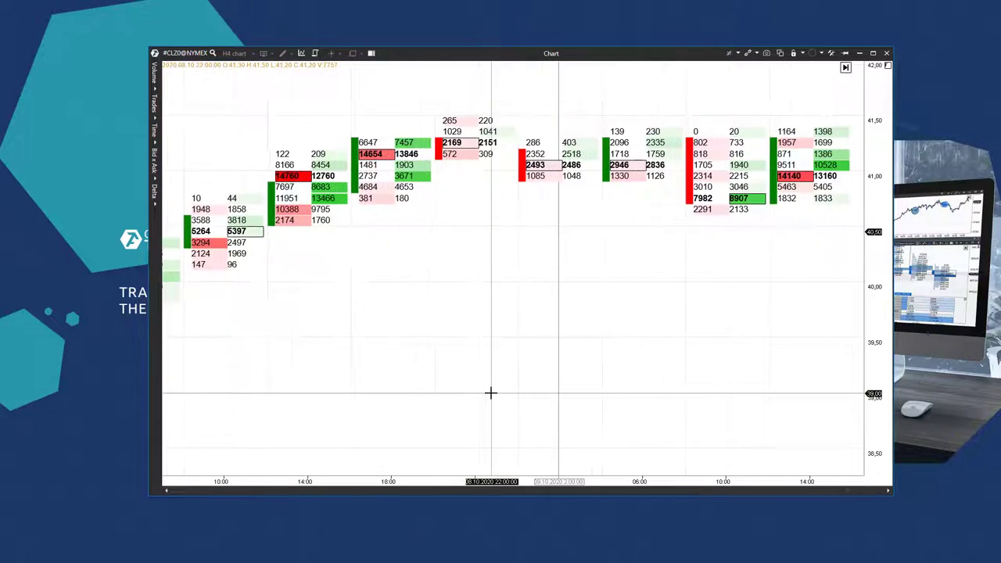
# Display each bar's volume as a Volume Histogram
pyautogui.click(154, 73)
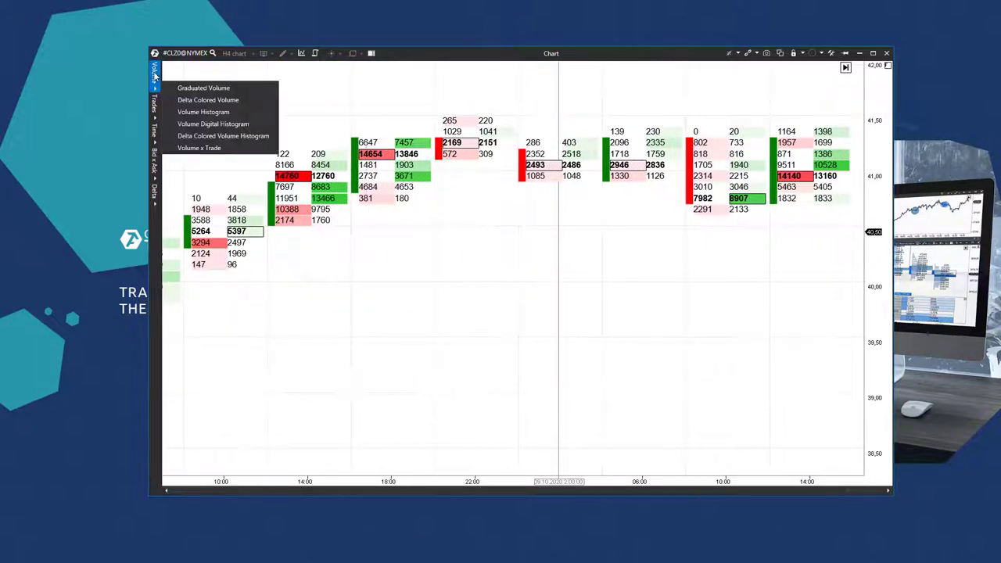
pyautogui.click(198, 111)
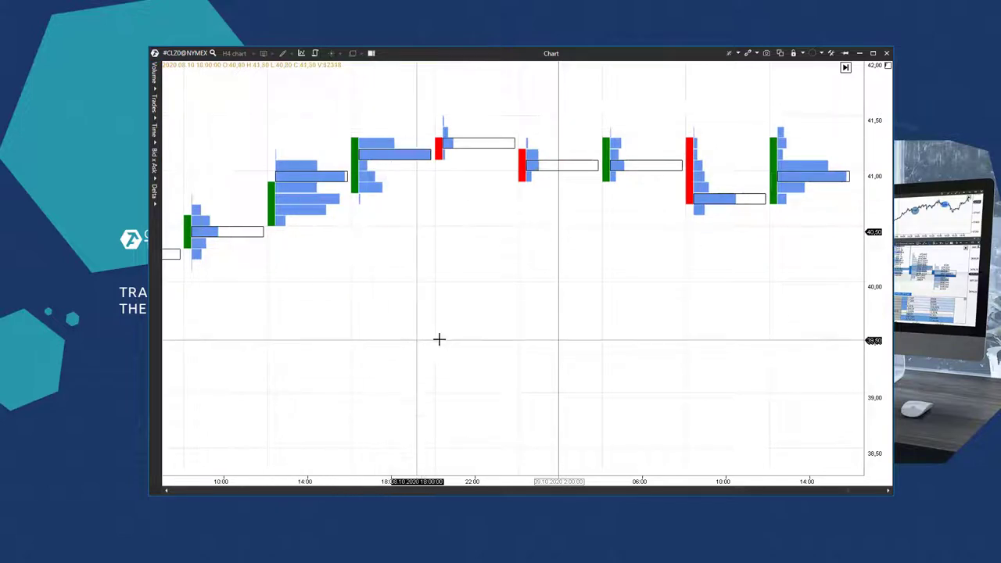
pyautogui.scroll(-6, 428, 318)
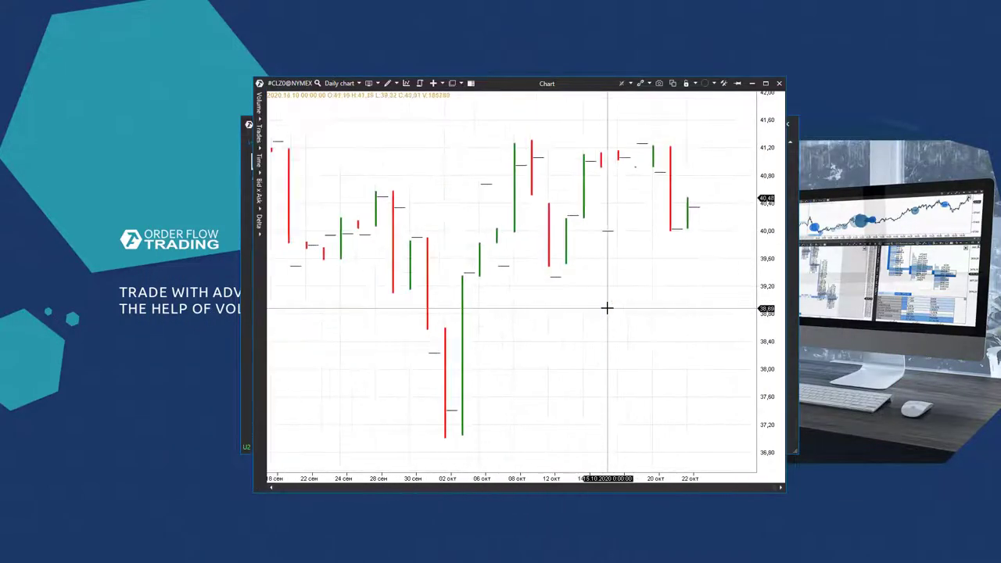
# Zoom the time axis, choose blue Volume Histogram profiles and stretch the price scale to enlarge them
pyautogui.scroll(2, 607, 307)
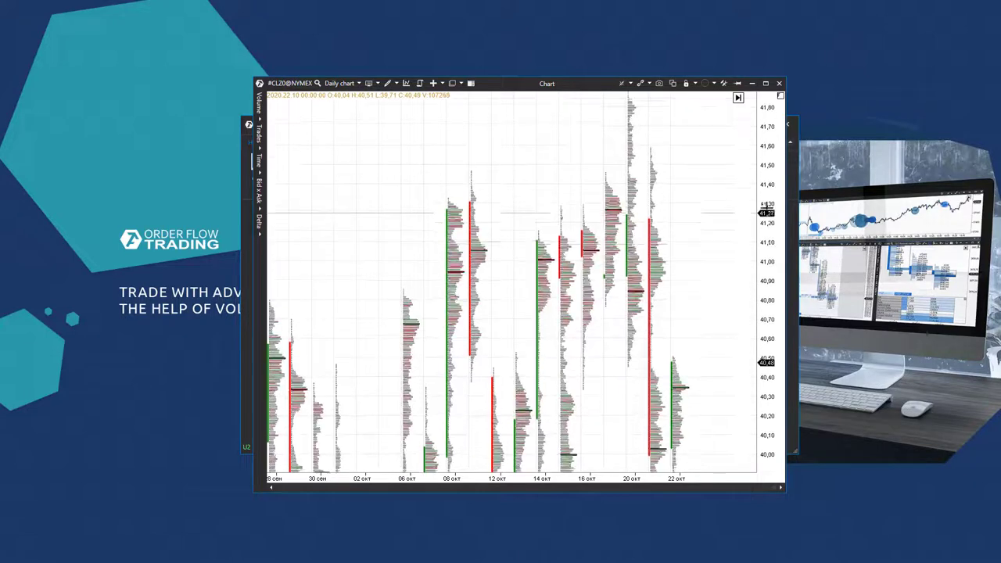
pyautogui.scroll(3, 700, 290)
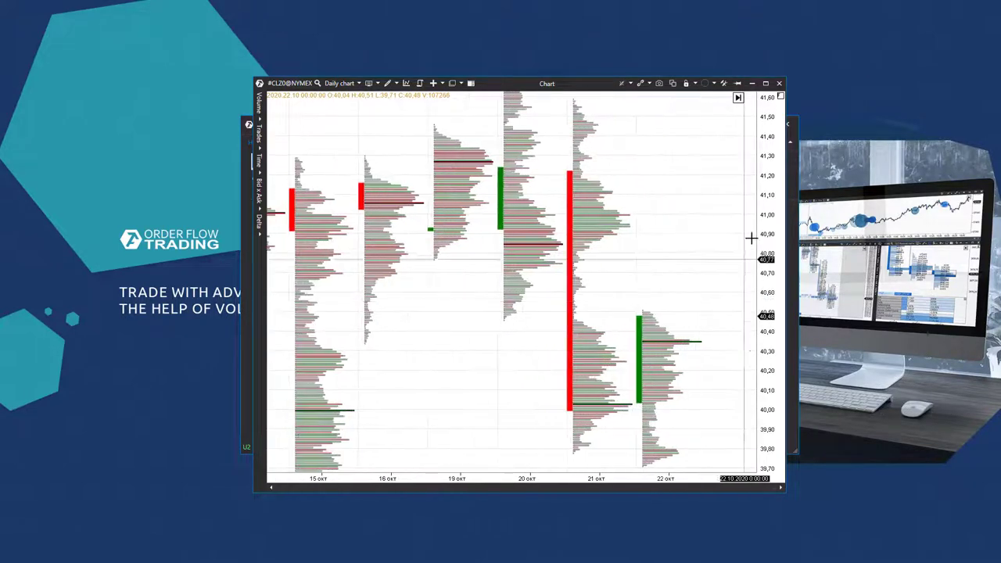
pyautogui.click(260, 104)
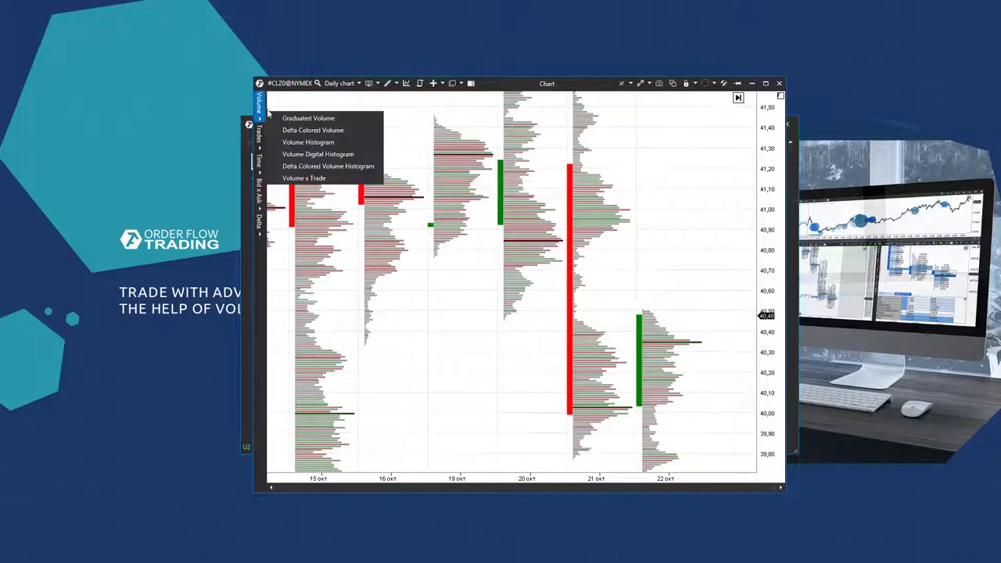
pyautogui.click(308, 142)
pyautogui.moveTo(759, 450); pyautogui.dragTo(664, 133)
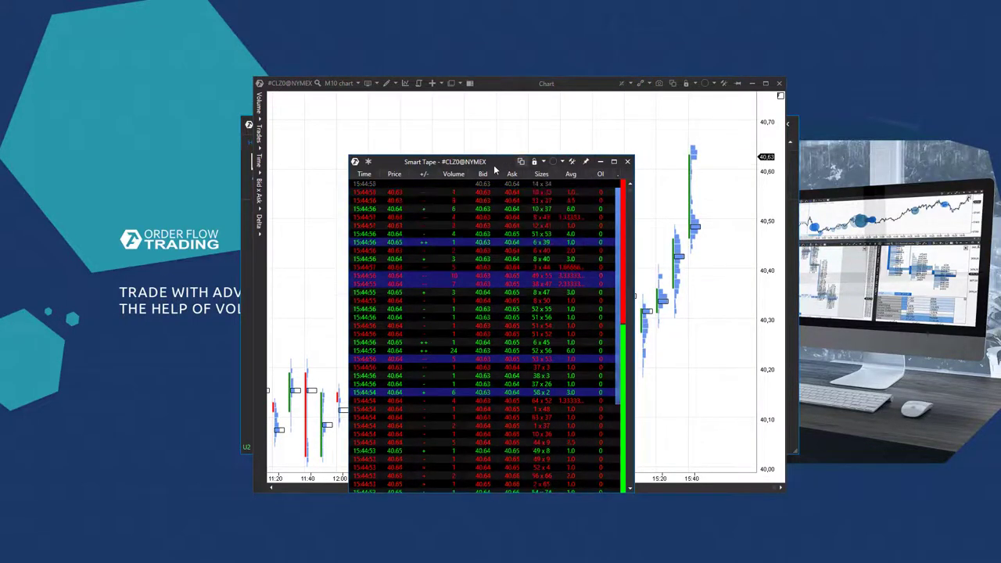
# Add a linked Bid/Ask Tape at the upper right and move the Smart Tape to the far left
pyautogui.moveTo(431, 163); pyautogui.dragTo(256, 124)
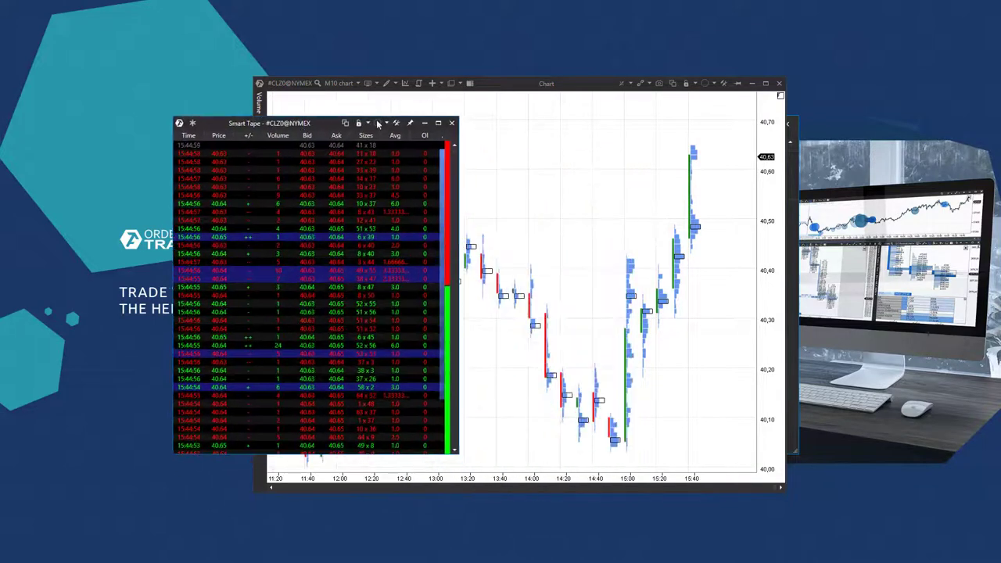
pyautogui.click(642, 84)
pyautogui.click(663, 109)
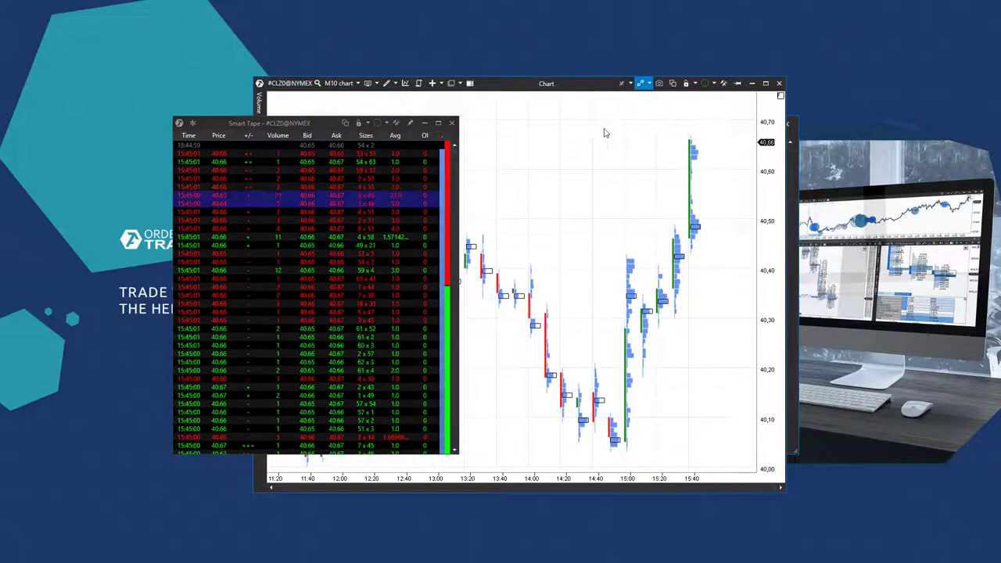
pyautogui.moveTo(635, 217); pyautogui.dragTo(852, 157)
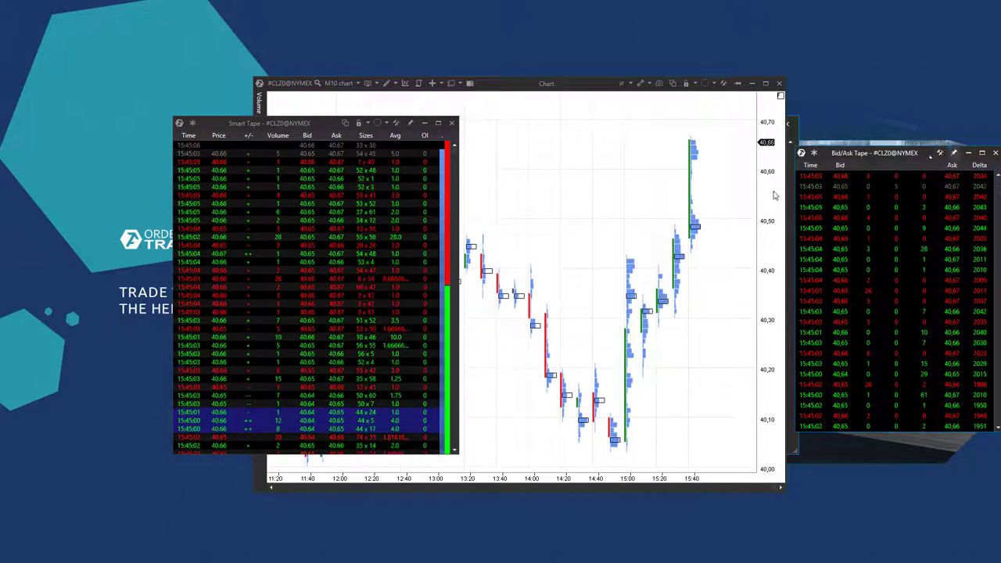
pyautogui.moveTo(313, 123); pyautogui.dragTo(180, 132)
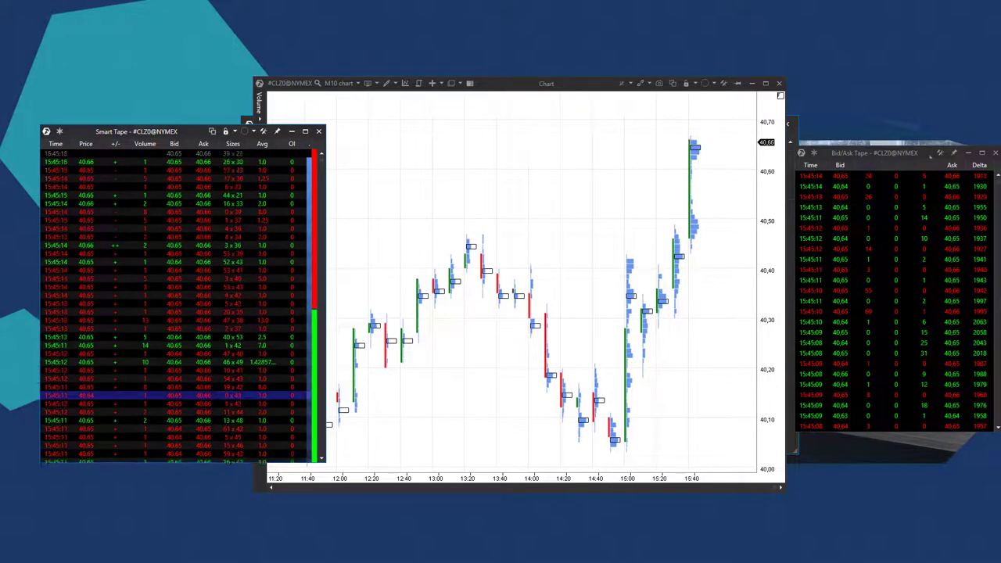
# Set the linked windows to Historical Mode
pyautogui.click(643, 82)
pyautogui.moveTo(662, 124)
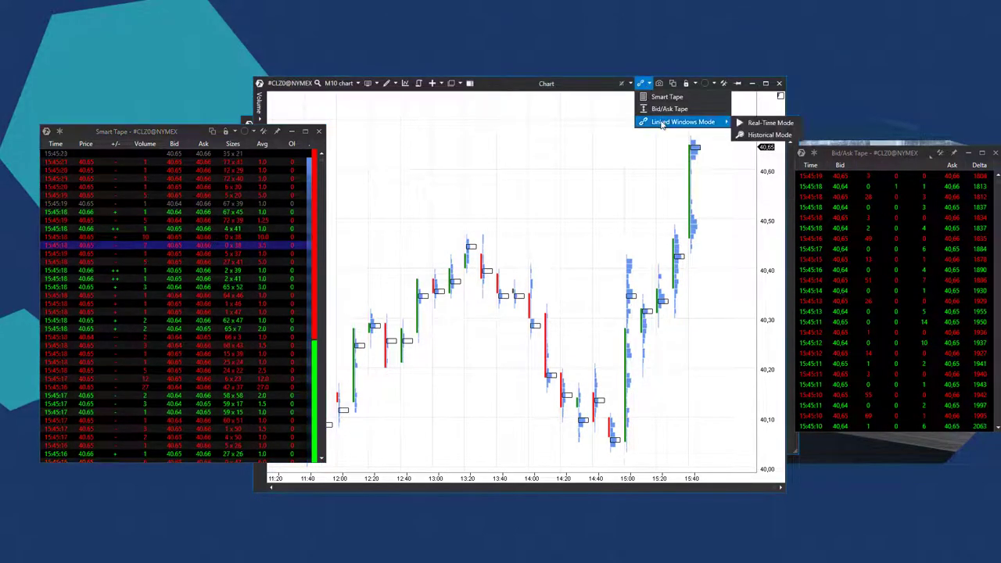
pyautogui.click(771, 134)
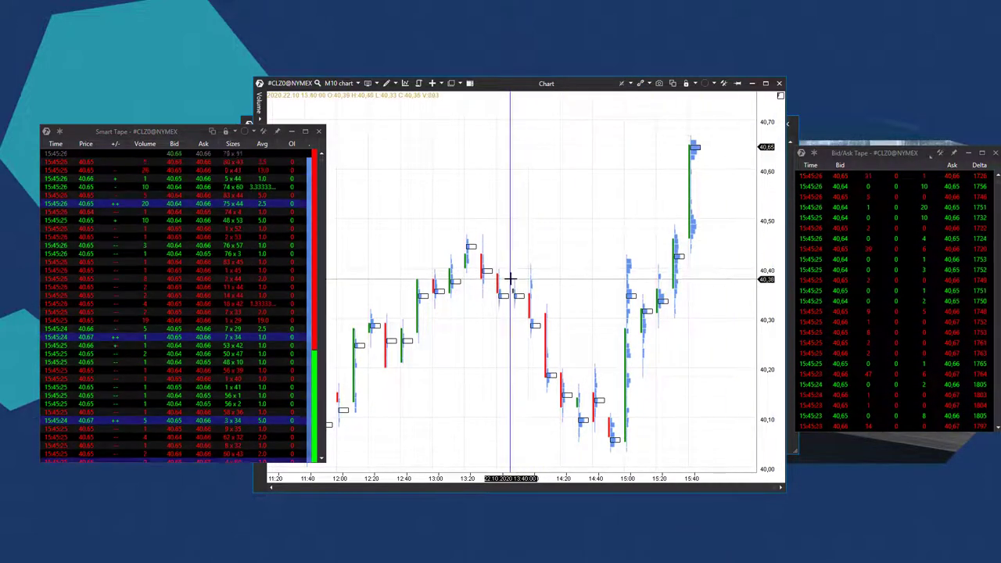
# Select time ranges on the 5-second chart to load their trades into the tapes
pyautogui.moveTo(510, 278); pyautogui.dragTo(545, 279)
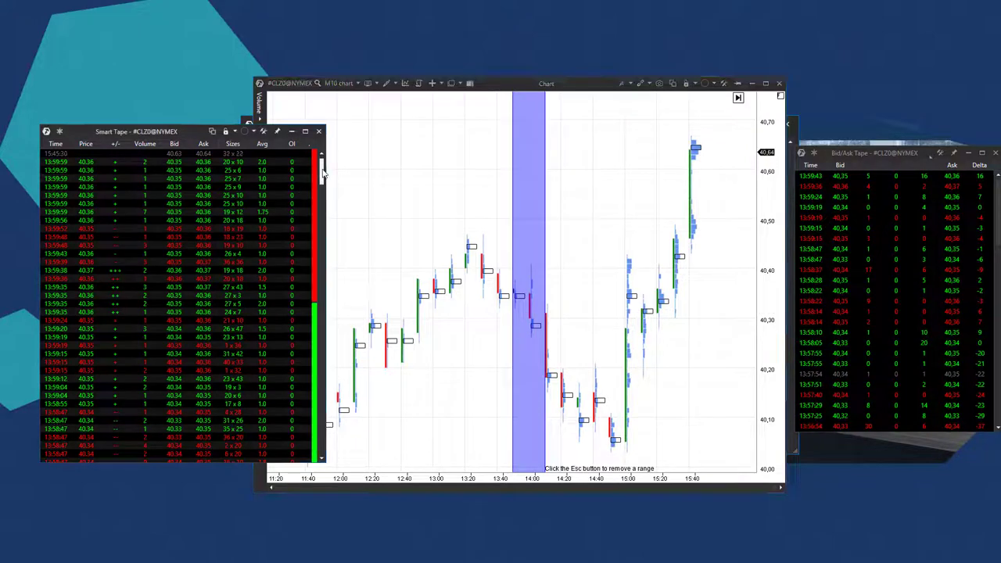
pyautogui.moveTo(321, 168)
pyautogui.mouseDown()
pyautogui.moveTo(321, 219)
pyautogui.moveTo(321, 161)
pyautogui.mouseUp()
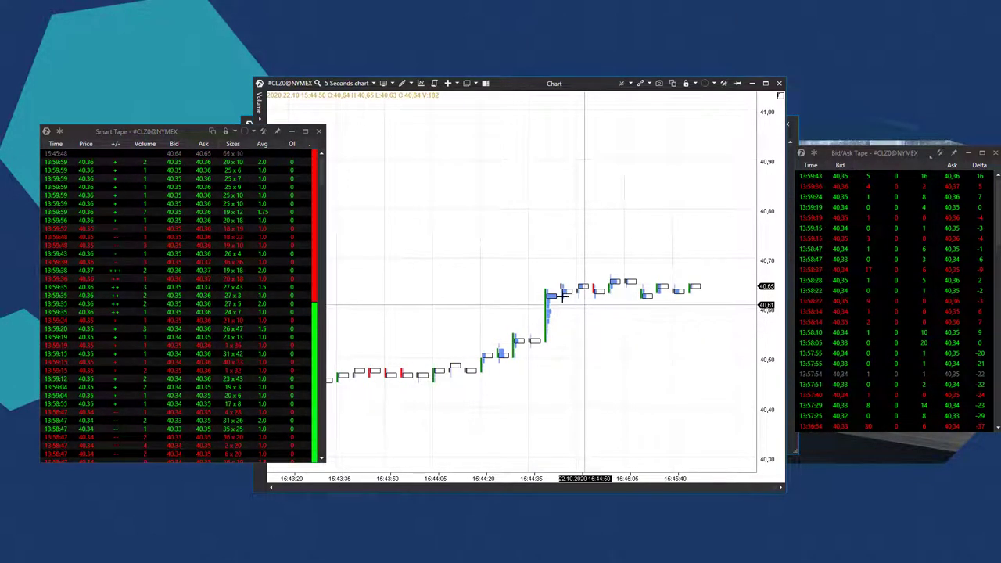
pyautogui.moveTo(566, 322); pyautogui.dragTo(617, 318)
pyautogui.moveTo(321, 174)
pyautogui.mouseDown()
pyautogui.moveTo(331, 461)
pyautogui.moveTo(321, 173)
pyautogui.mouseUp()
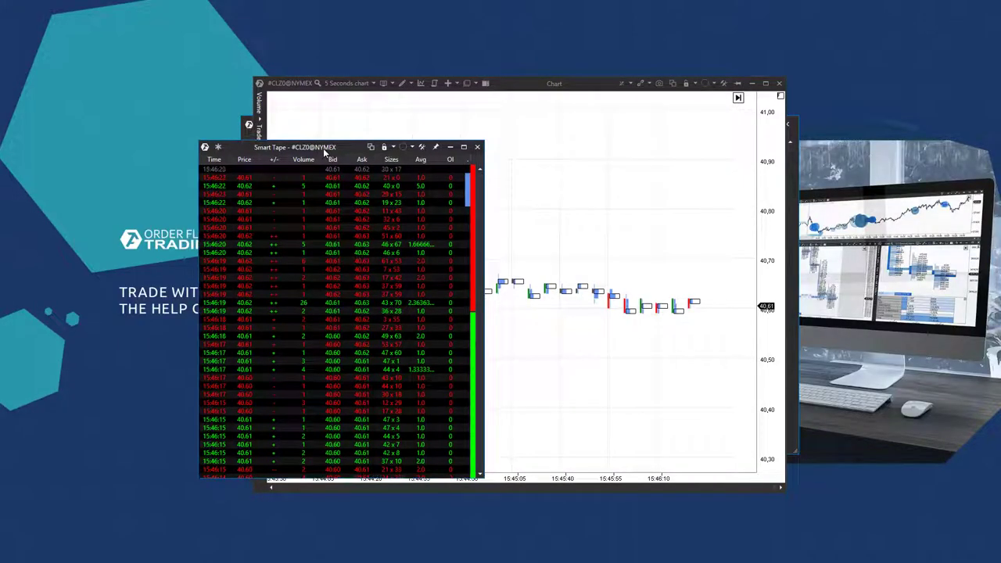
pyautogui.moveTo(331, 152); pyautogui.dragTo(325, 153)
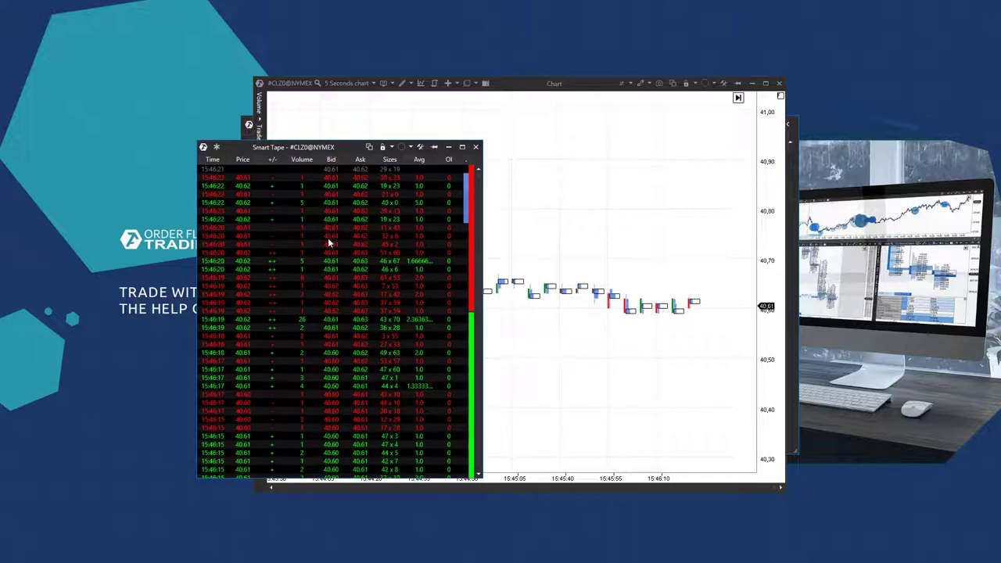
# Set the Smart Tape's Minimum Volume filter to 15, then select a chart time range
pyautogui.rightClick(330, 243)
pyautogui.click(356, 282)
pyautogui.click(303, 180)
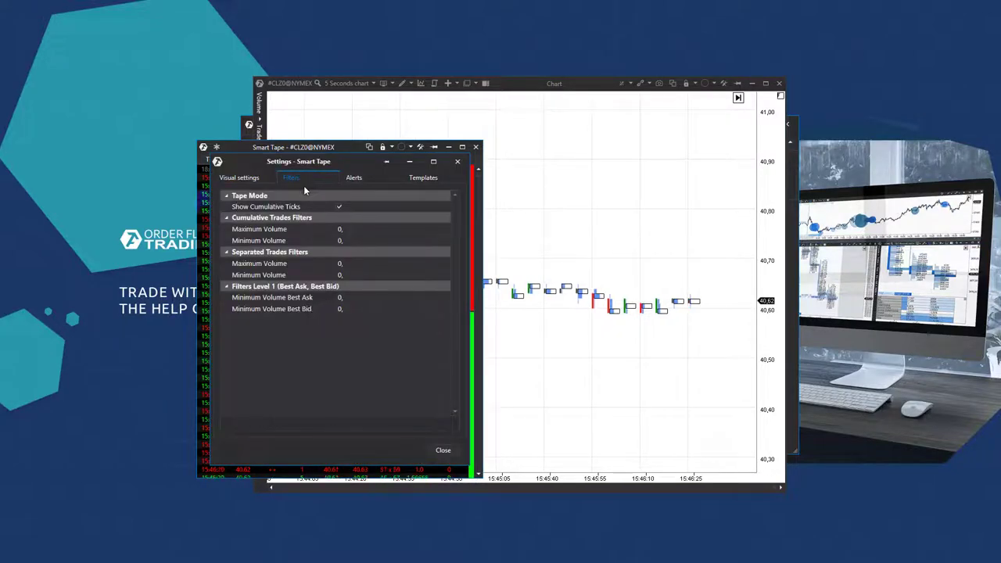
pyautogui.click(344, 242)
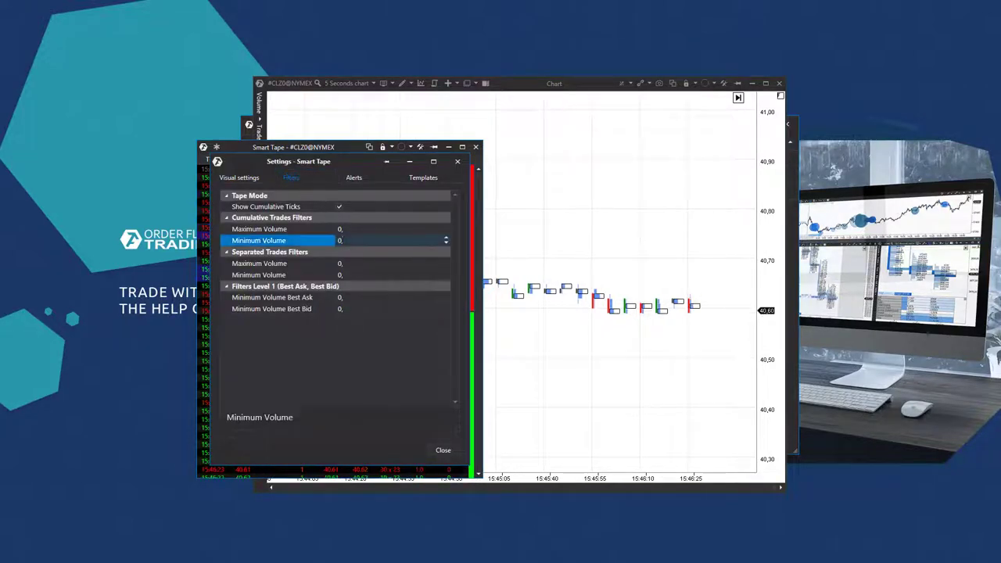
pyautogui.write('15')
pyautogui.press('Return')
pyautogui.click(444, 451)
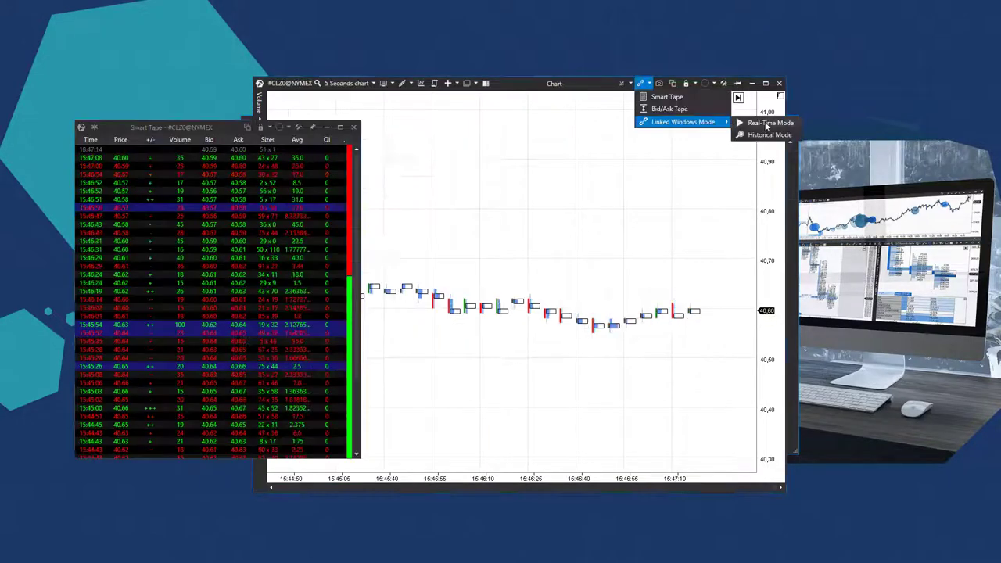
pyautogui.click(771, 123)
pyautogui.moveTo(521, 336); pyautogui.dragTo(604, 358)
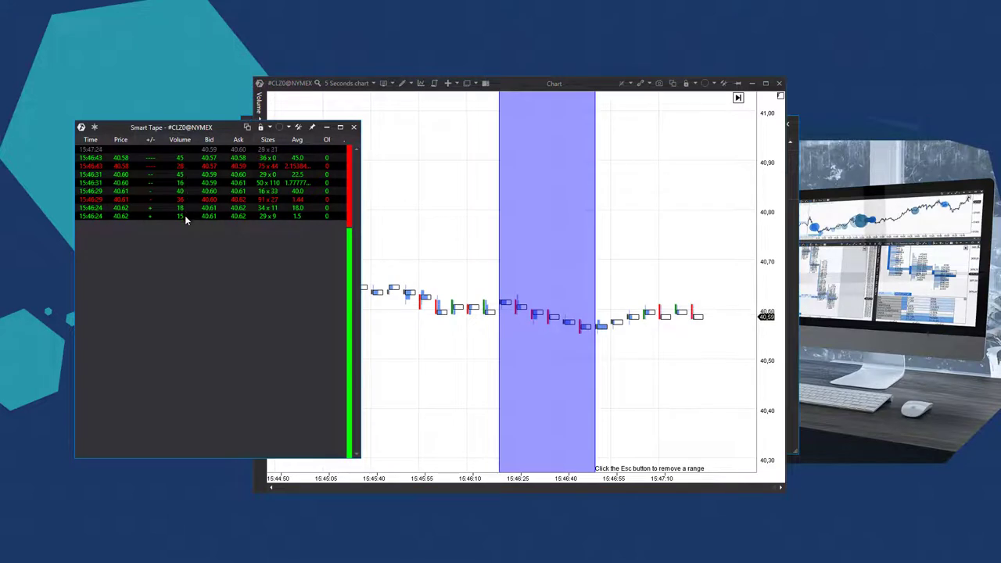
# Close Smart Tape, upload a chart screenshot to Gyazo, view it enlarged, then close the browser
pyautogui.click(355, 130)
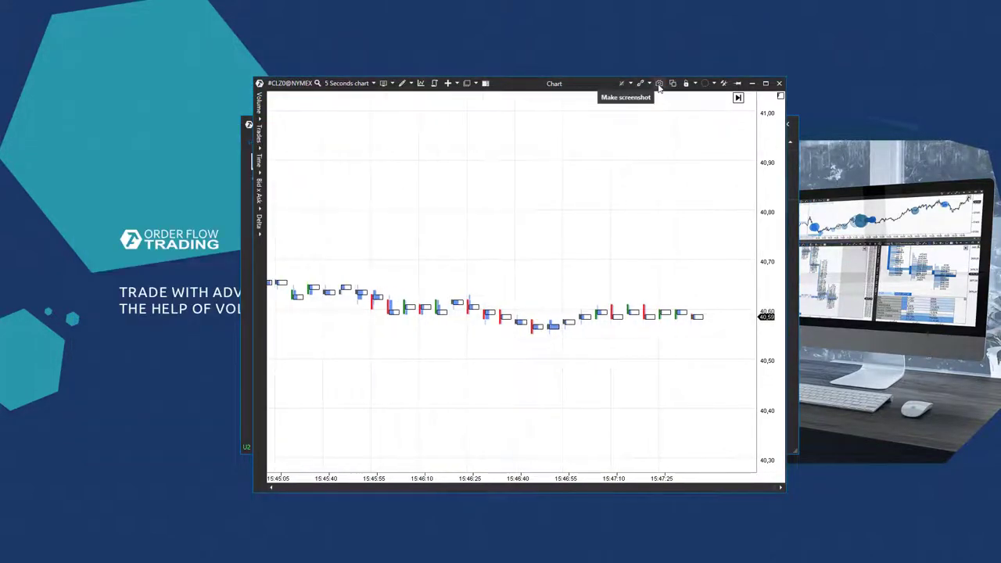
pyautogui.click(659, 88)
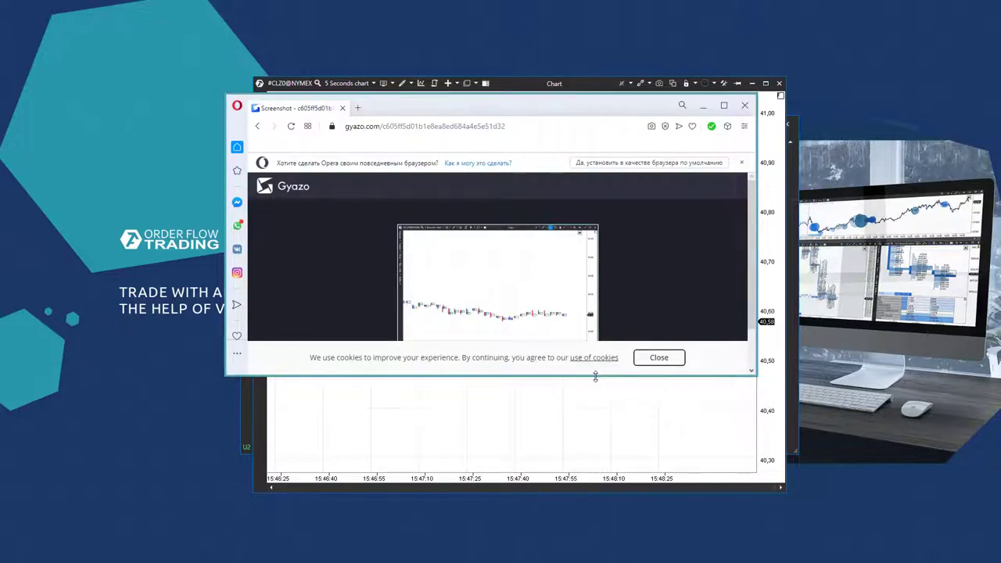
pyautogui.moveTo(595, 377); pyautogui.dragTo(596, 554)
pyautogui.scroll(-1, 504, 376)
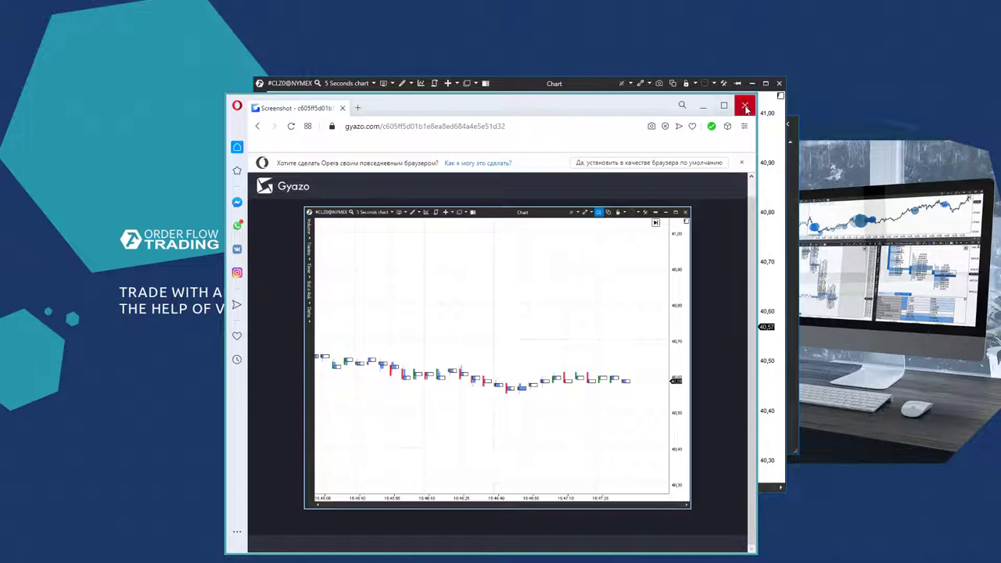
pyautogui.click(746, 108)
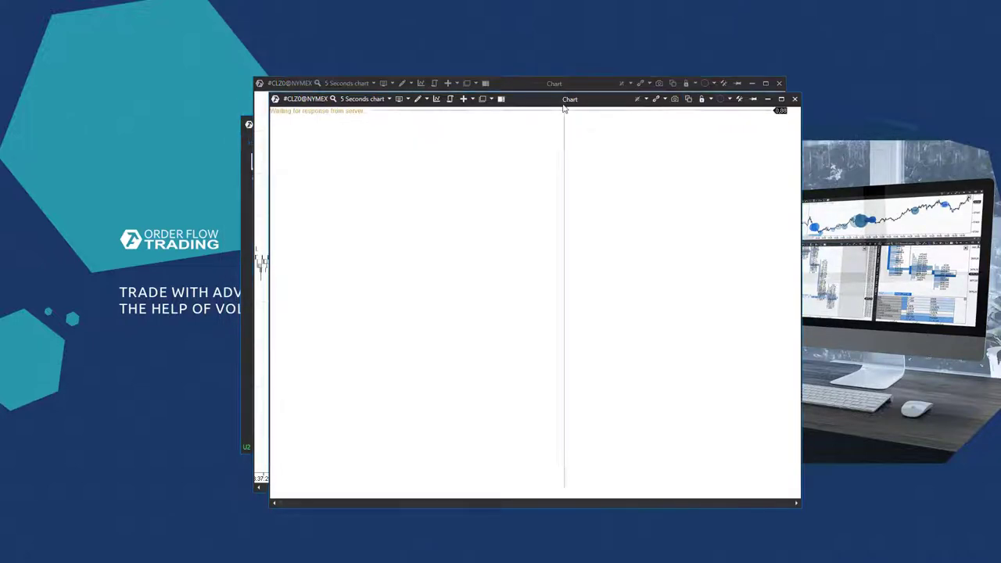
# Dock the two crude oil charts side by side in one window
pyautogui.moveTo(565, 108); pyautogui.dragTo(357, 97)
pyautogui.click(597, 186)
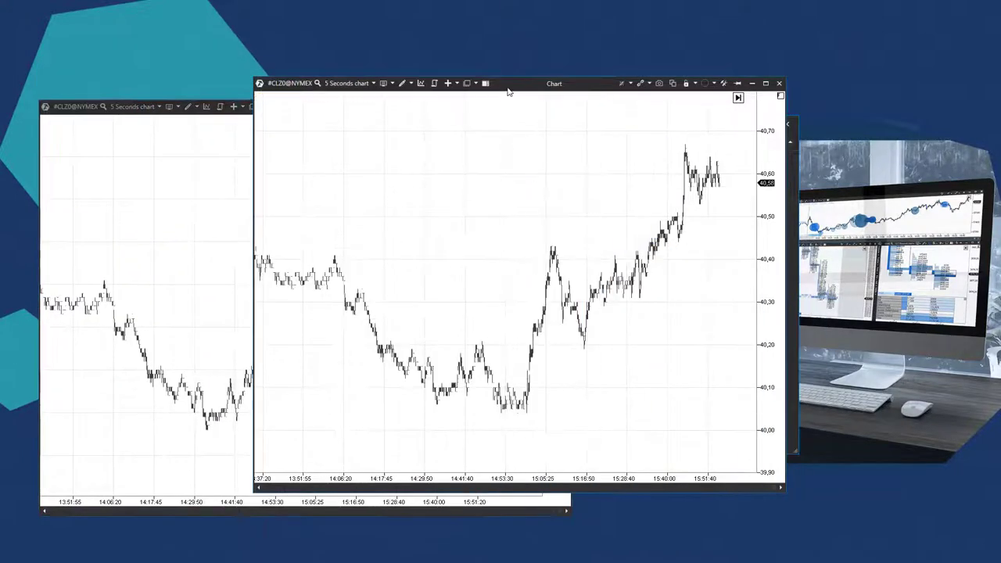
pyautogui.moveTo(523, 101); pyautogui.dragTo(328, 309)
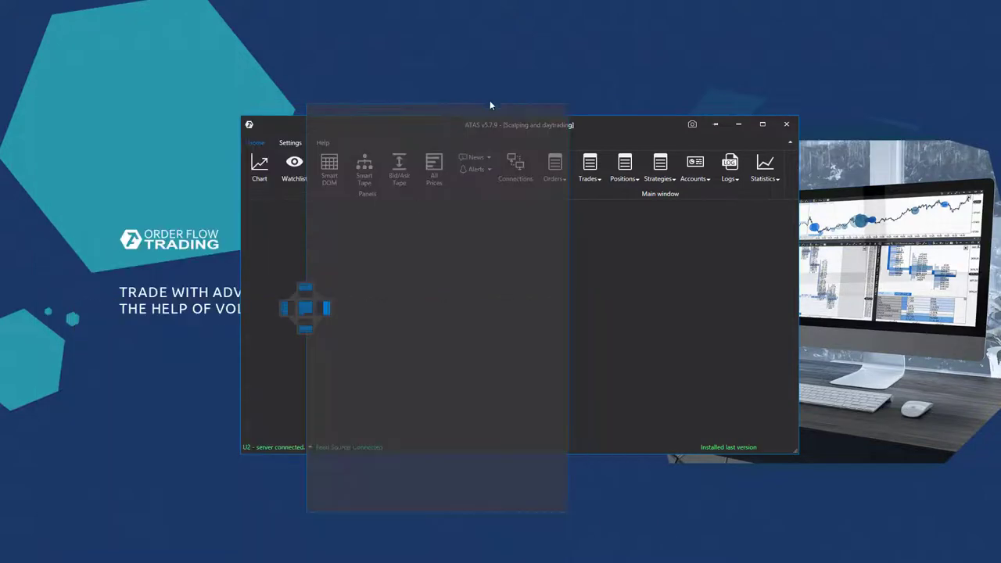
pyautogui.moveTo(490, 105); pyautogui.dragTo(618, 64)
# Clone a chart, dock the clone below the right chart and adjust the pane splitters
pyautogui.rightClick(603, 145)
pyautogui.click(644, 336)
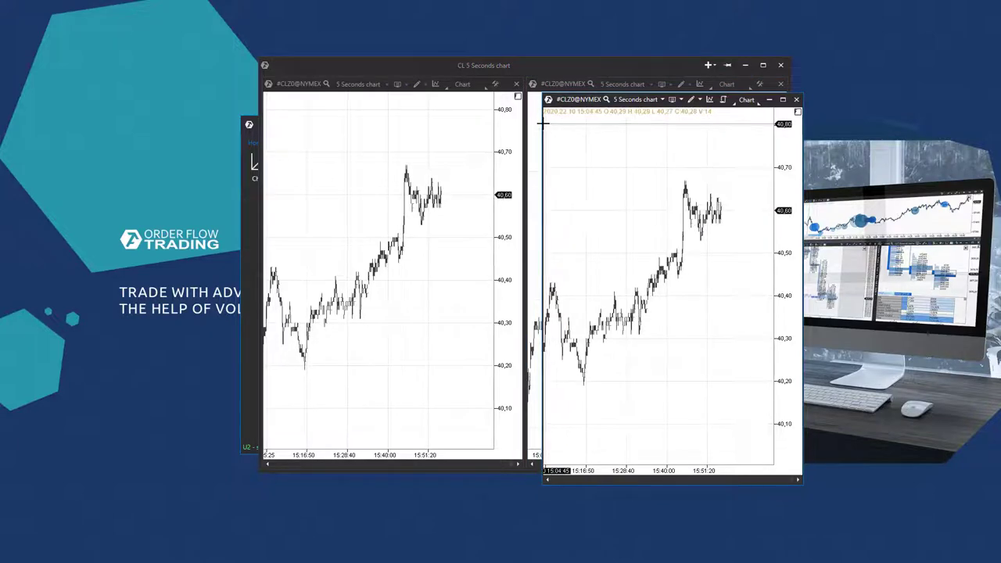
pyautogui.moveTo(543, 124); pyautogui.dragTo(347, 124)
pyautogui.moveTo(606, 100); pyautogui.dragTo(657, 296)
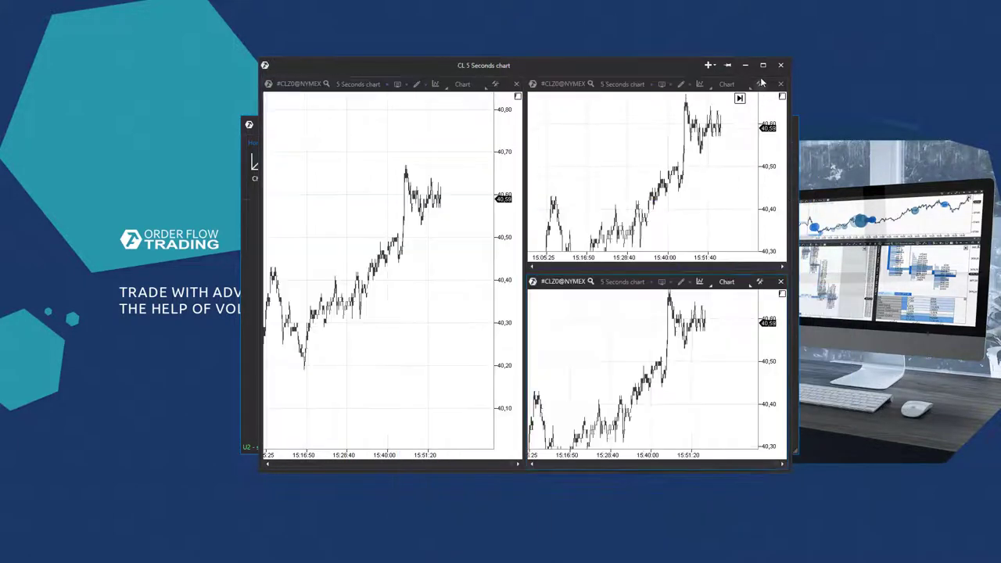
pyautogui.click(763, 65)
pyautogui.moveTo(318, 251); pyautogui.dragTo(286, 251)
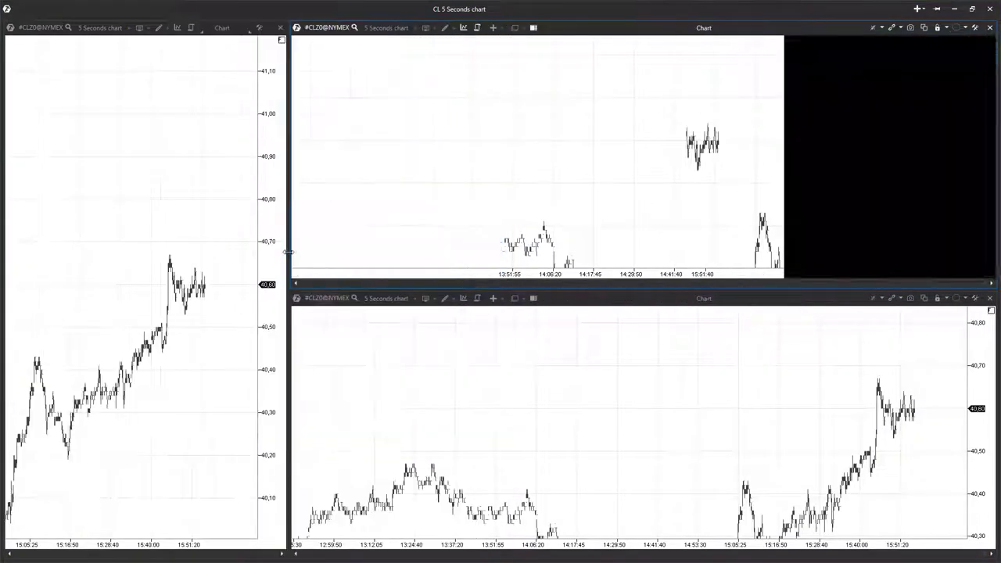
pyautogui.moveTo(410, 286); pyautogui.dragTo(425, 168)
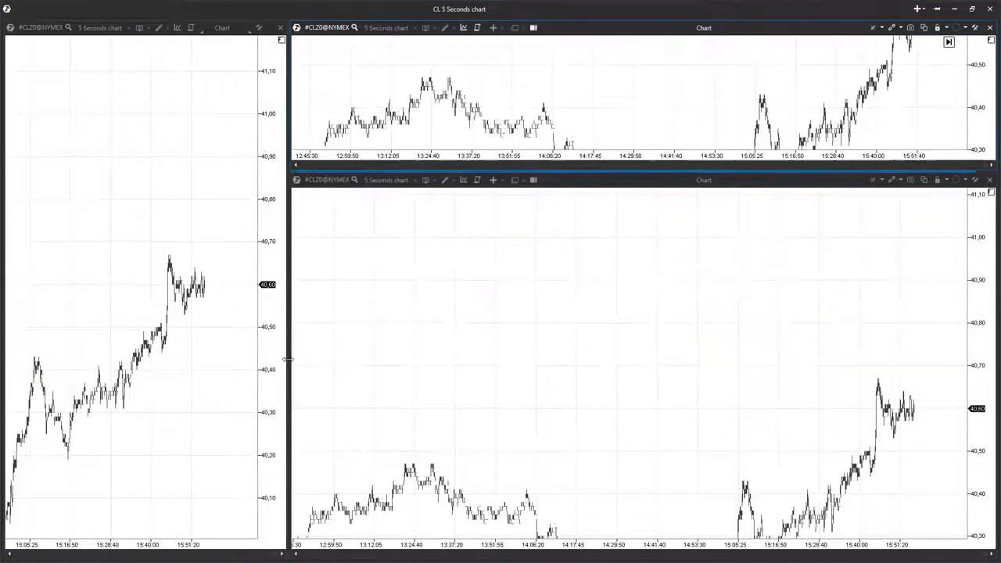
pyautogui.moveTo(289, 357); pyautogui.dragTo(670, 361)
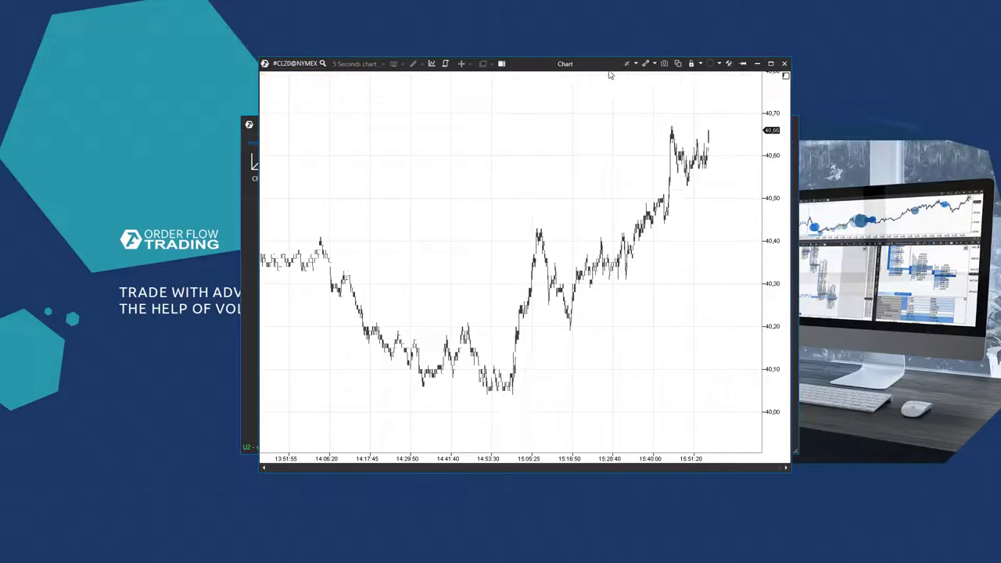
# Open the chart's layout settings and rearrange the windows around it
pyautogui.click(697, 66)
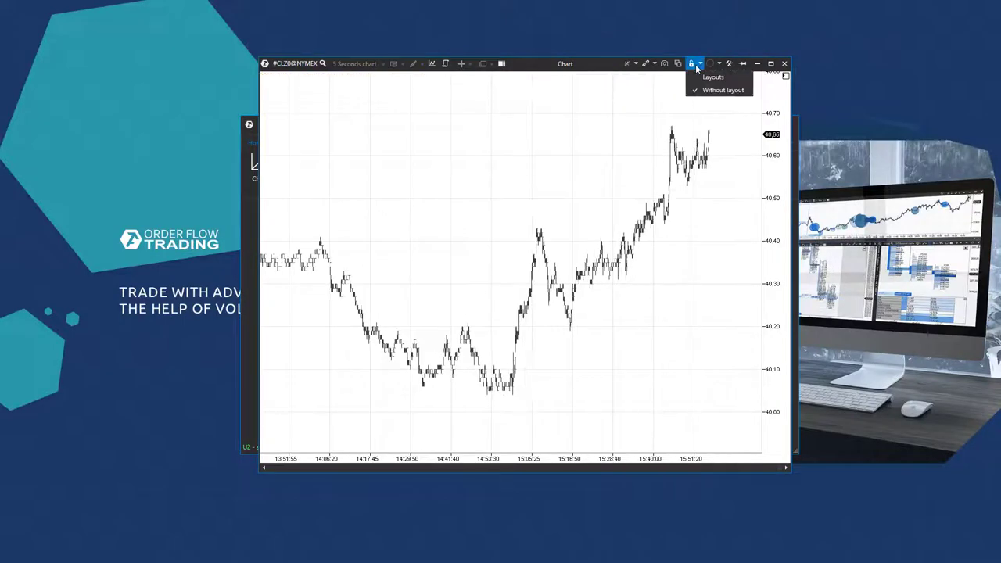
pyautogui.click(711, 76)
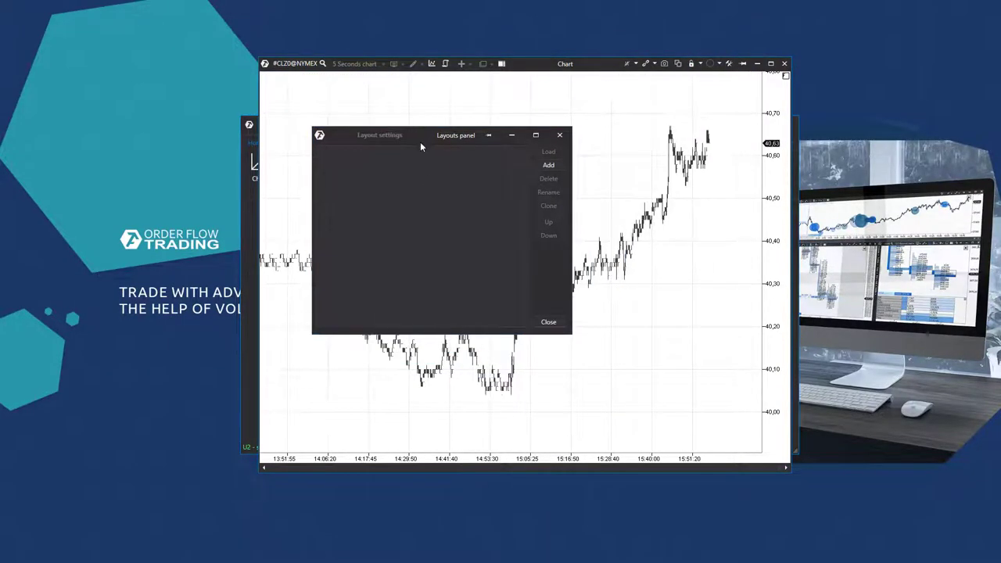
pyautogui.moveTo(421, 142); pyautogui.dragTo(174, 207)
pyautogui.moveTo(527, 69); pyautogui.dragTo(725, 98)
pyautogui.moveTo(515, 124); pyautogui.dragTo(753, 270)
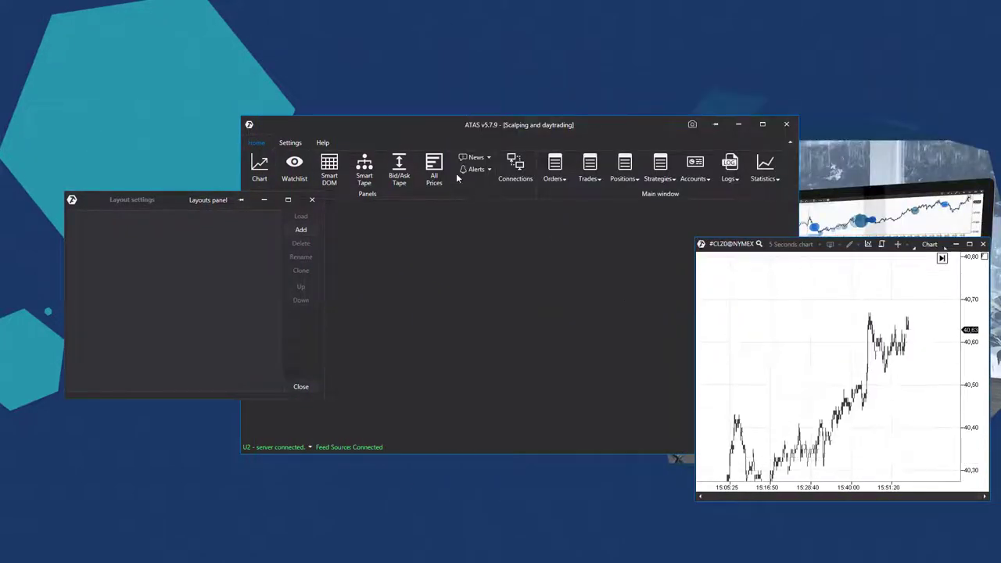
pyautogui.moveTo(427, 133); pyautogui.dragTo(431, 123)
pyautogui.click(231, 205)
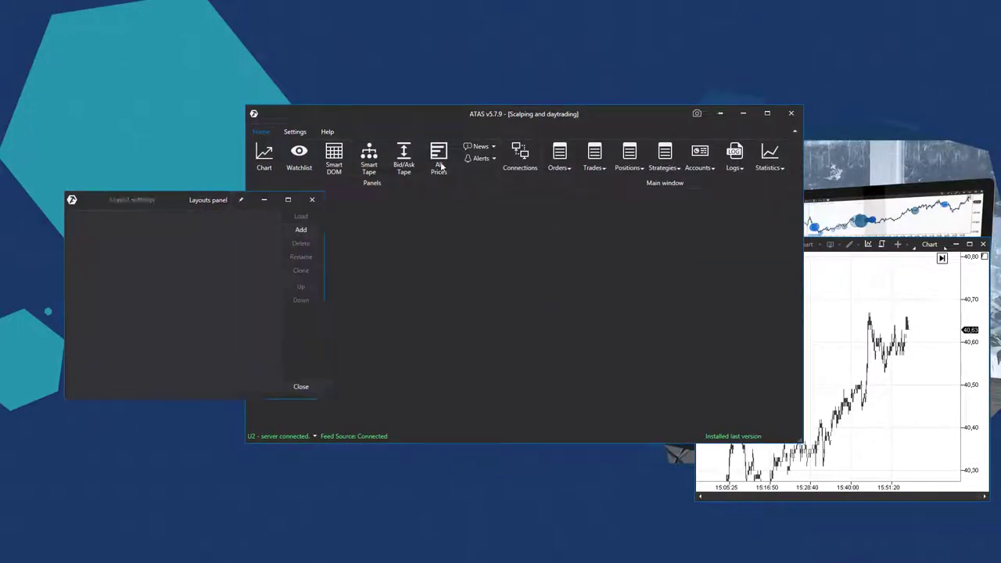
# Add three layouts named 1, 2 and 3 in Settings > Layouts
pyautogui.click(295, 131)
pyautogui.click(336, 160)
pyautogui.click(359, 195)
pyautogui.click(302, 230)
pyautogui.write('1')
pyautogui.click(211, 317)
pyautogui.click(302, 230)
pyautogui.write('2')
pyautogui.click(211, 318)
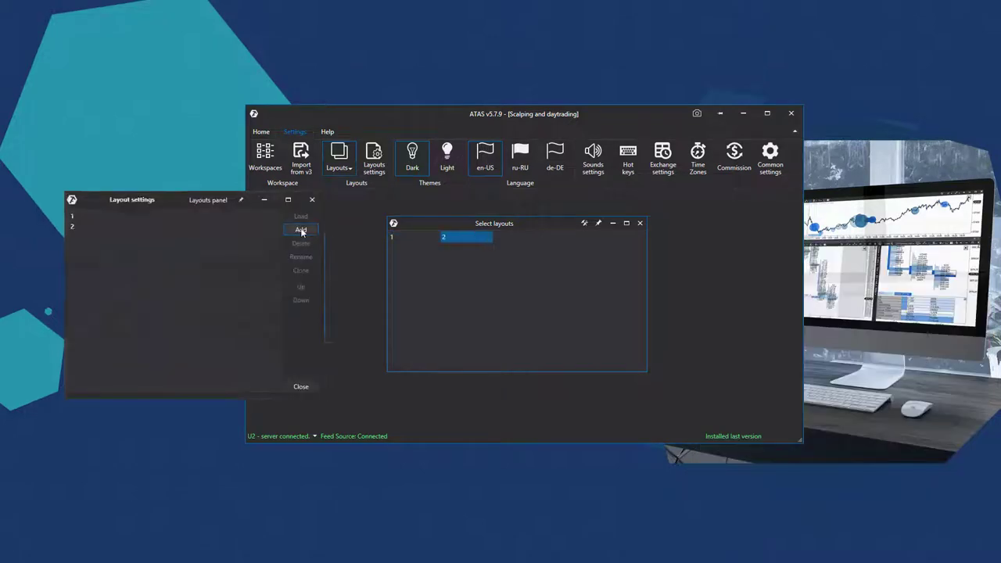
pyautogui.click(302, 230)
pyautogui.write('3')
pyautogui.click(211, 317)
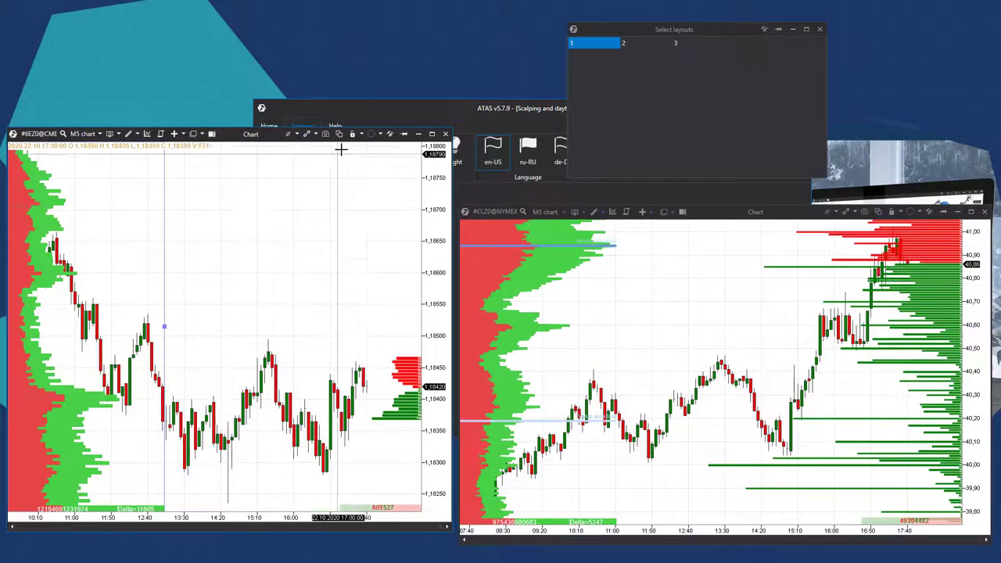
# Assign the left chart to layout 1 and the right to layout 2, then switch between them
pyautogui.click(360, 135)
pyautogui.click(372, 174)
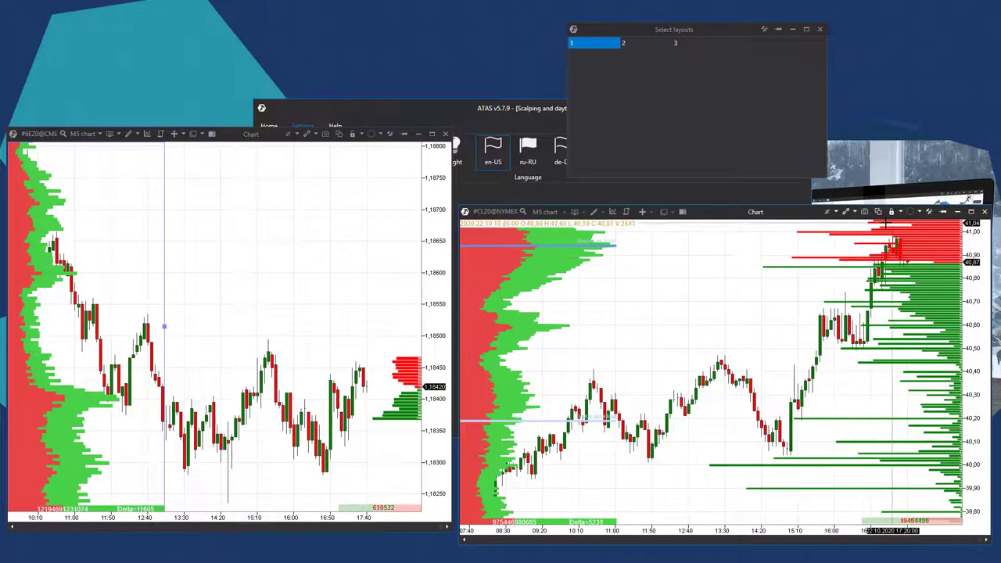
pyautogui.click(900, 213)
pyautogui.click(905, 262)
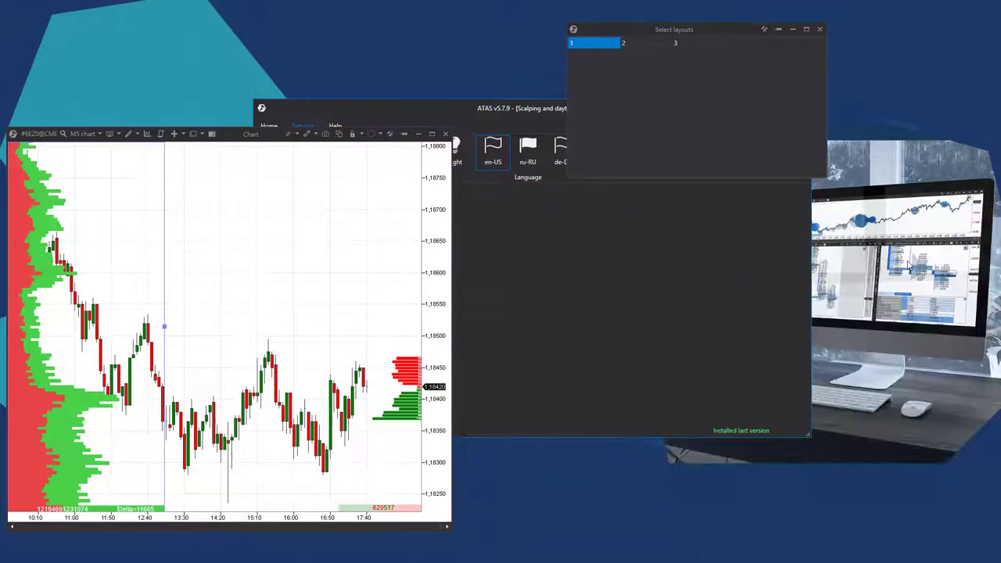
pyautogui.click(632, 45)
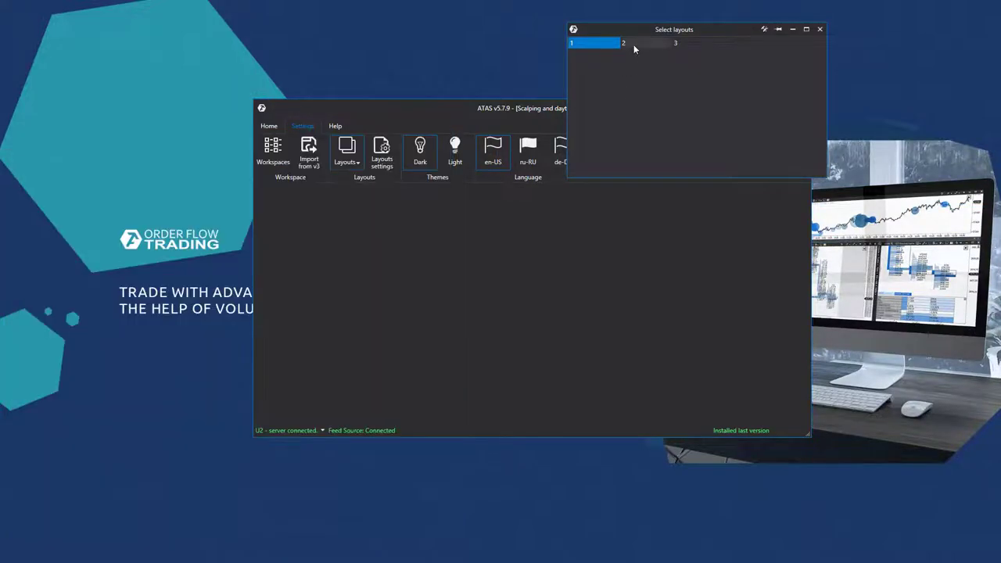
pyautogui.click(593, 42)
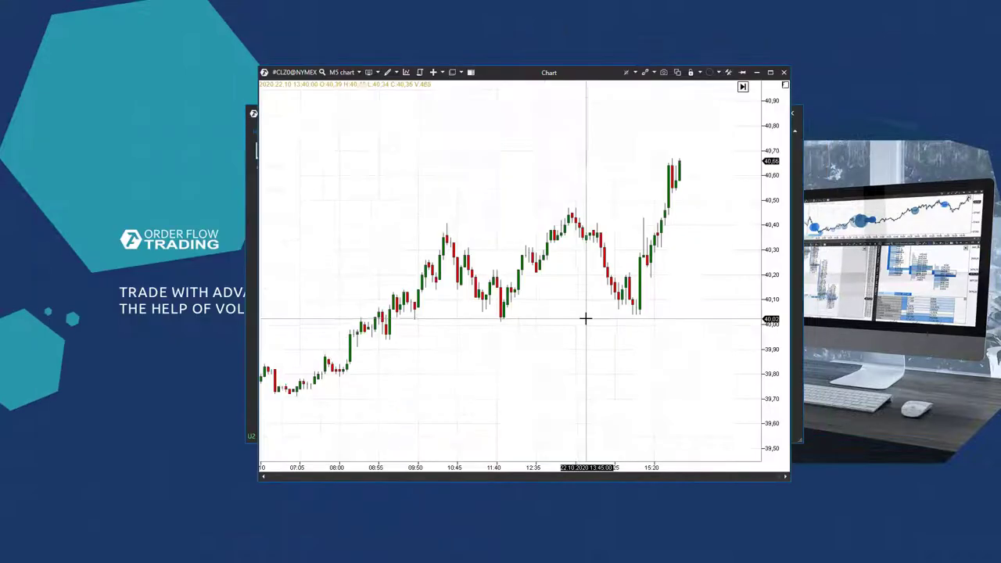
pyautogui.moveTo(585, 318); pyautogui.dragTo(550, 331)
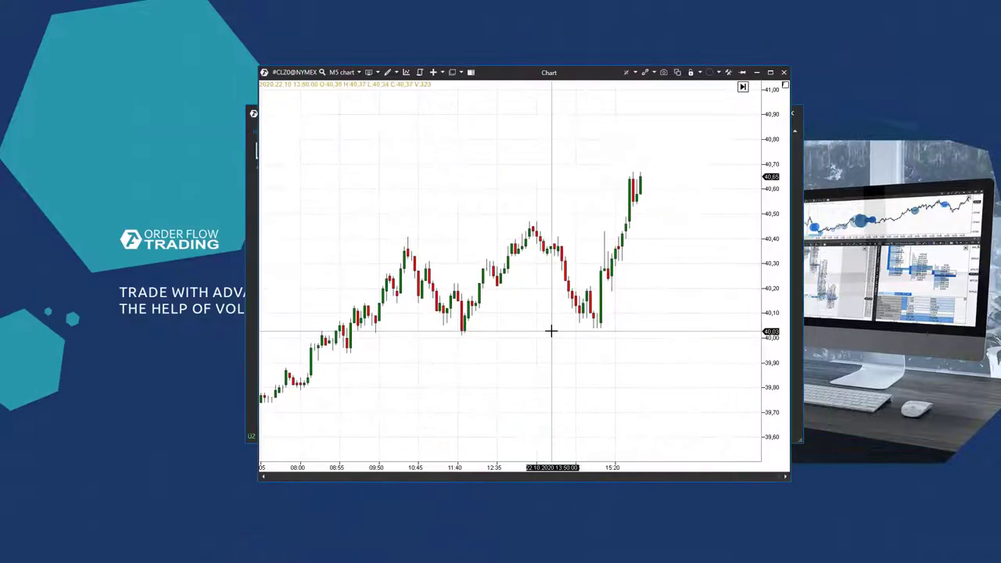
# Place a confirmed sell limit order at 40.67 and choose the trading account for chart orders
pyautogui.rightClick(574, 172)
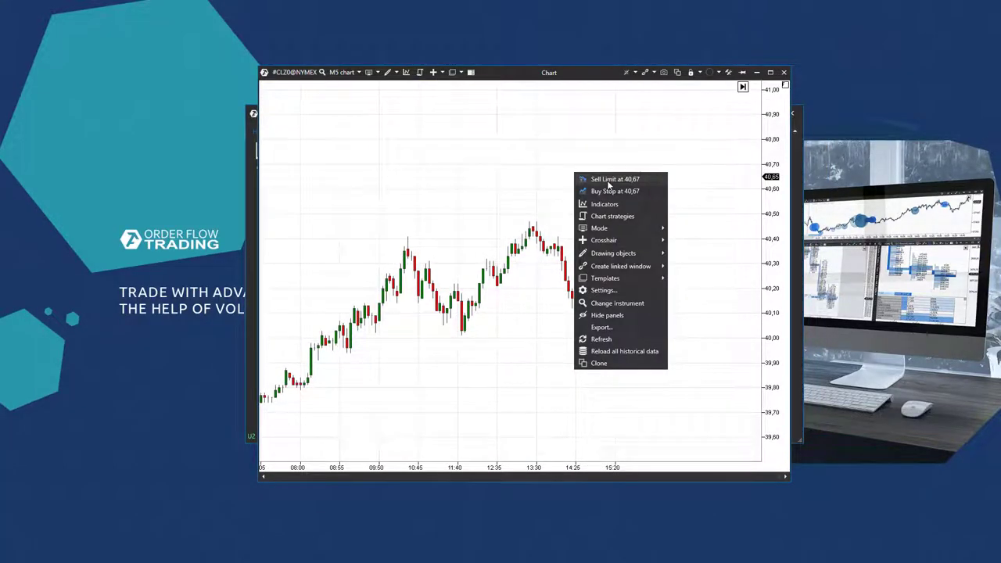
pyautogui.click(607, 180)
pyautogui.click(611, 306)
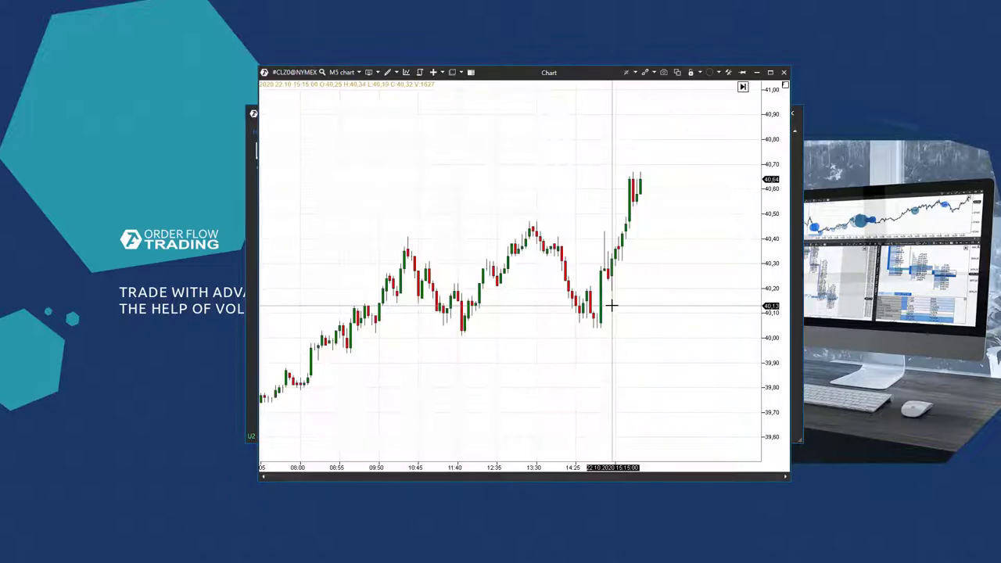
pyautogui.click(471, 71)
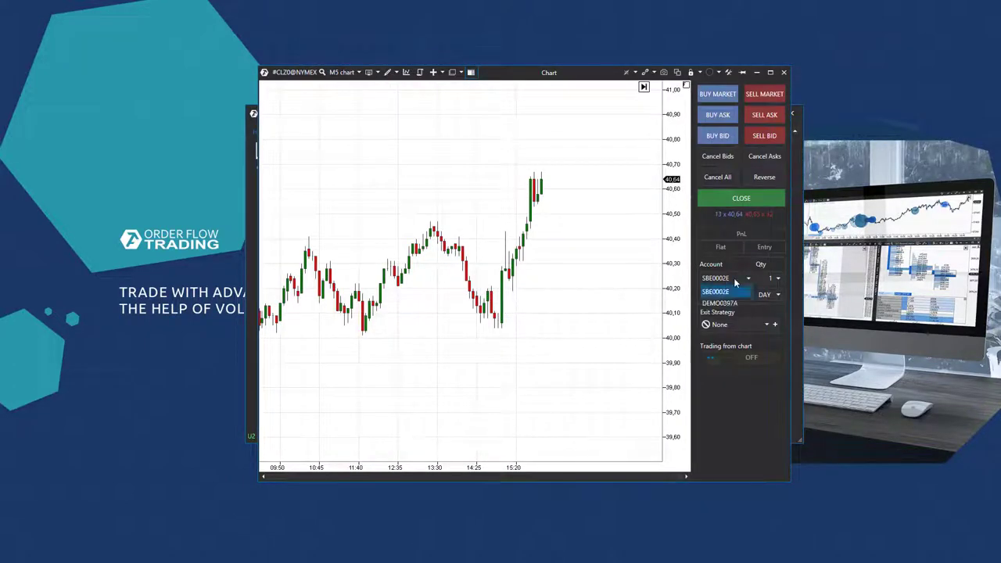
pyautogui.scroll(-2, 550, 235)
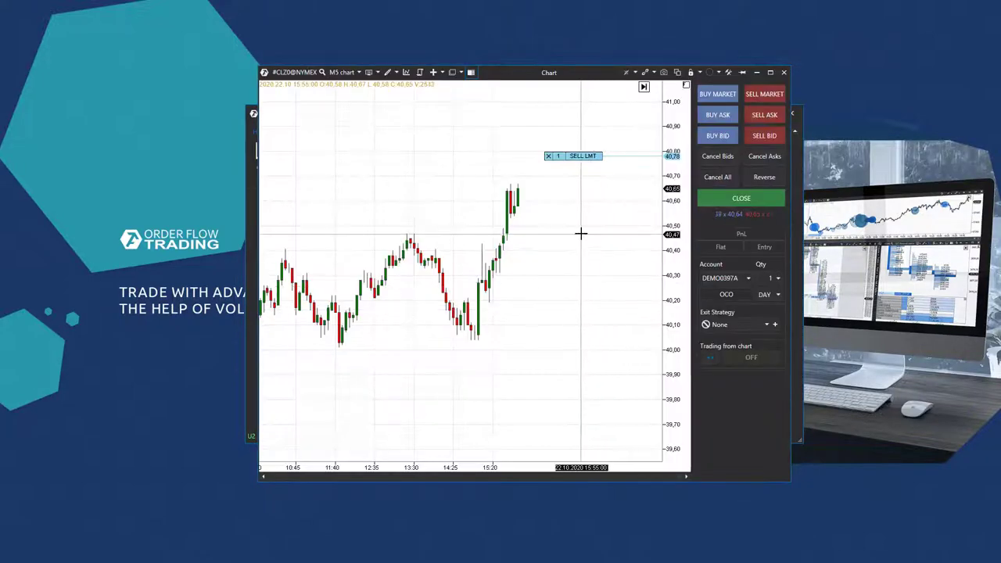
# Place a buy limit order at 40.47, then cancel it
pyautogui.rightClick(582, 233)
pyautogui.click(612, 244)
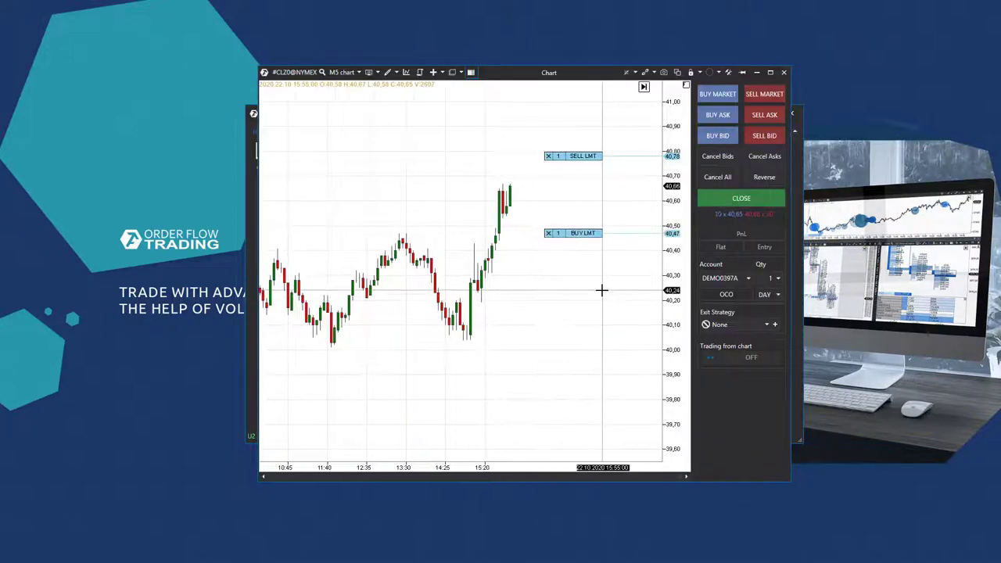
pyautogui.click(549, 232)
pyautogui.click(550, 306)
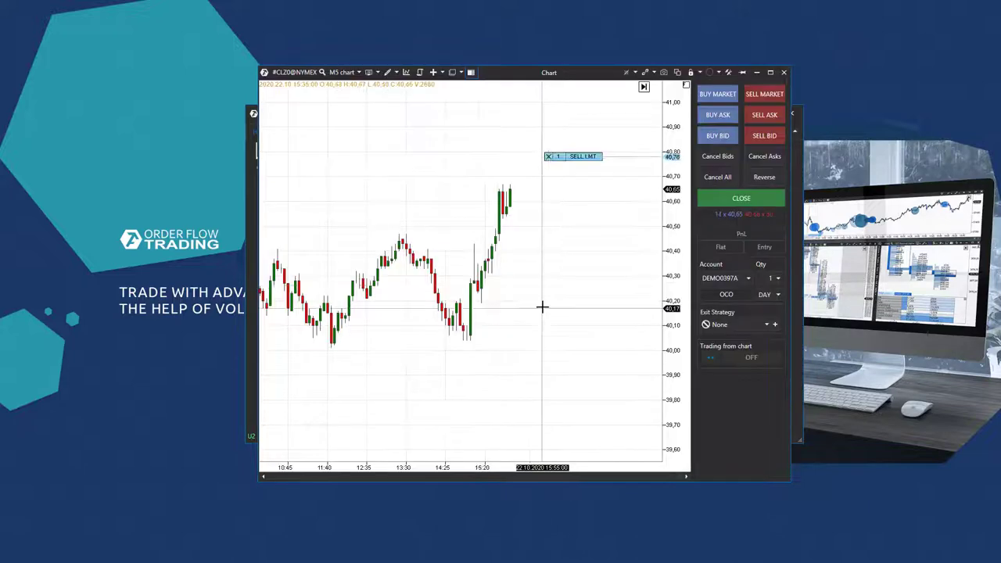
pyautogui.rightClick(519, 281)
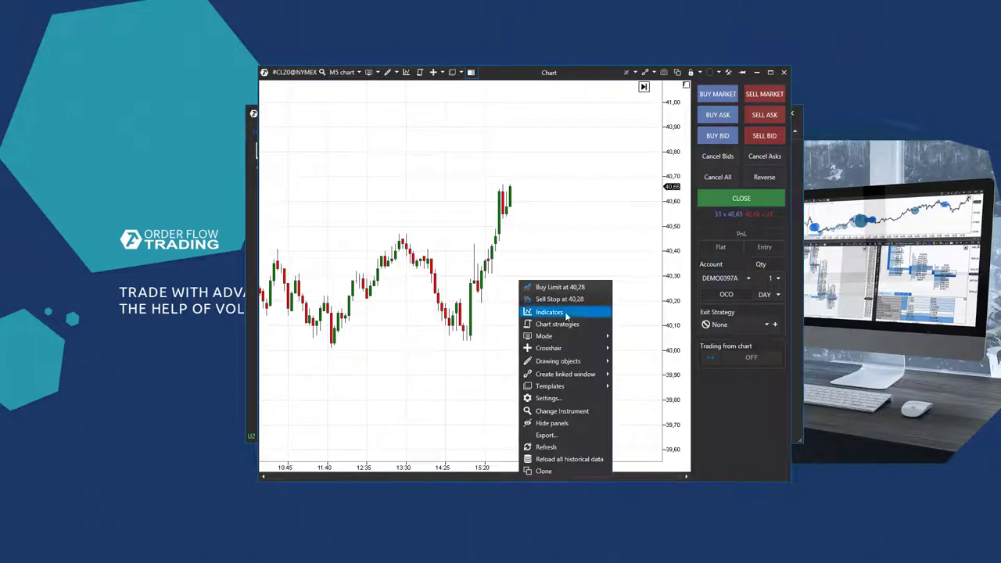
# Glance at the Indicators list, reload all historical data, and recentre the candles vertically
pyautogui.click(564, 312)
pyautogui.click(667, 130)
pyautogui.rightClick(589, 200)
pyautogui.moveTo(618, 295)
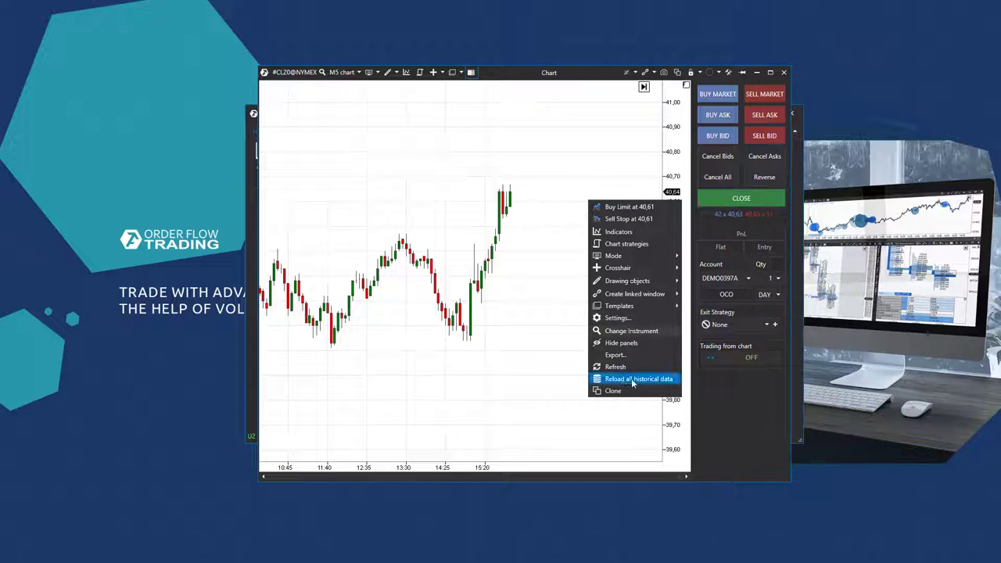
pyautogui.click(633, 380)
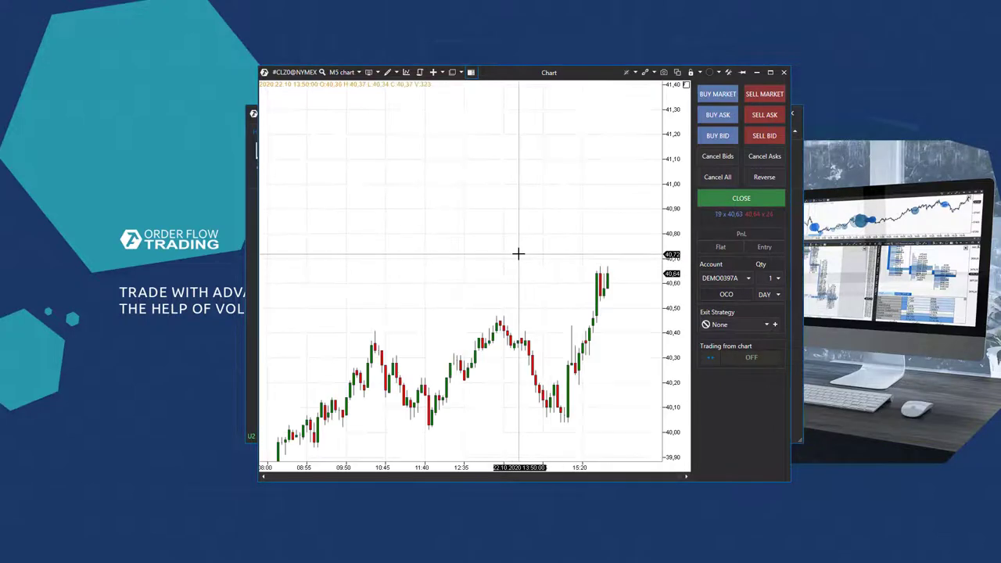
pyautogui.moveTo(467, 297); pyautogui.dragTo(467, 217)
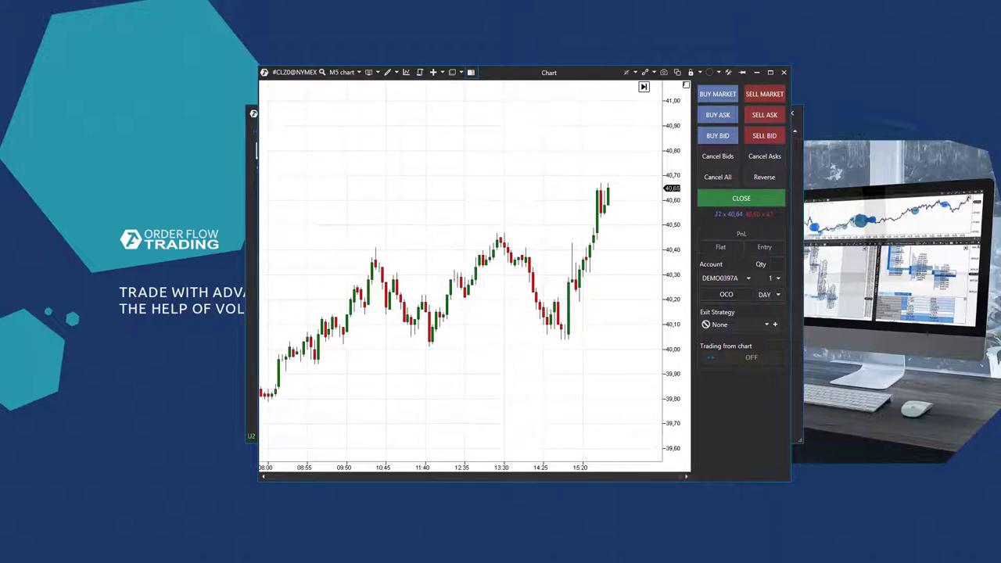
pyautogui.rightClick(534, 161)
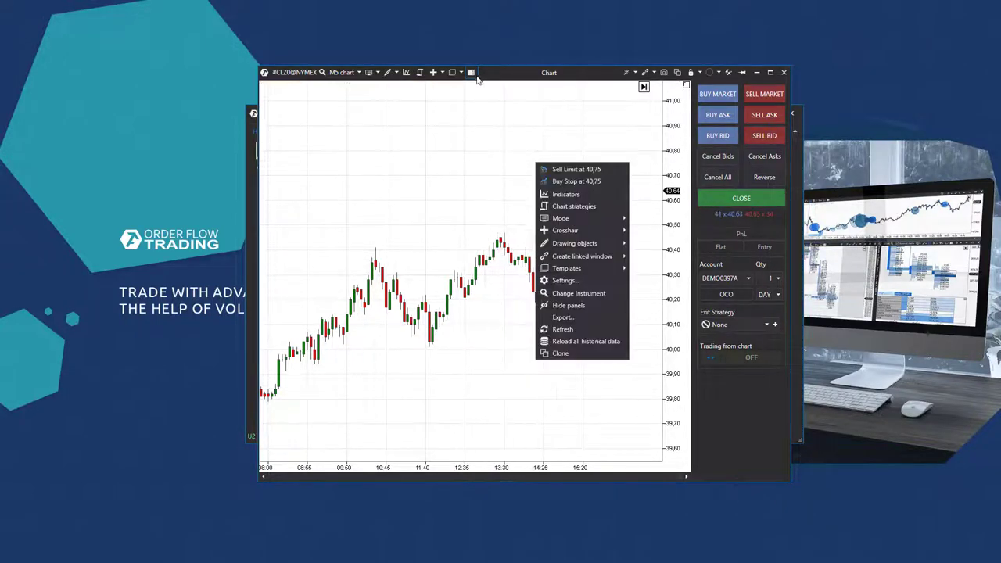
# Hide the trading panel and open an enlarged Chart settings dialog beside the chart
pyautogui.click(569, 305)
pyautogui.moveTo(708, 73); pyautogui.dragTo(887, 77)
pyautogui.click(886, 76)
pyautogui.moveTo(712, 123); pyautogui.dragTo(313, 17)
pyautogui.moveTo(319, 320); pyautogui.dragTo(345, 558)
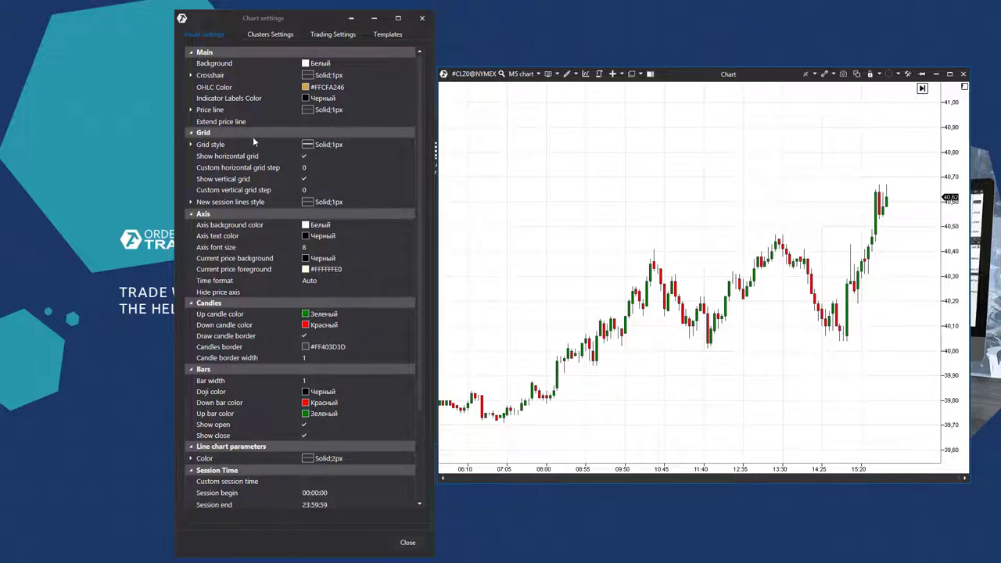
# Make the chart background blue and turn off horizontal and vertical grid lines
pyautogui.click(335, 64)
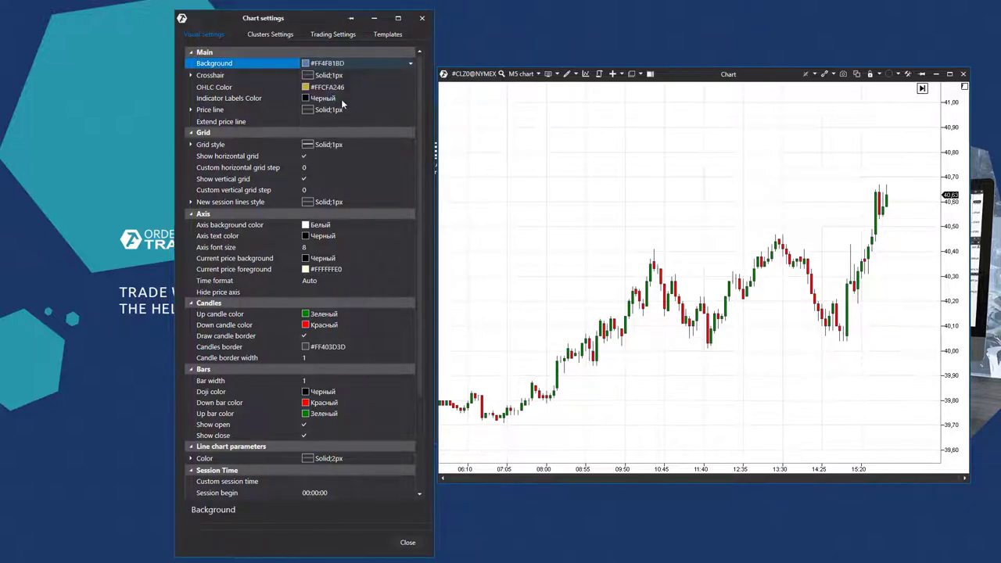
pyautogui.click(342, 106)
pyautogui.click(304, 155)
pyautogui.click(303, 179)
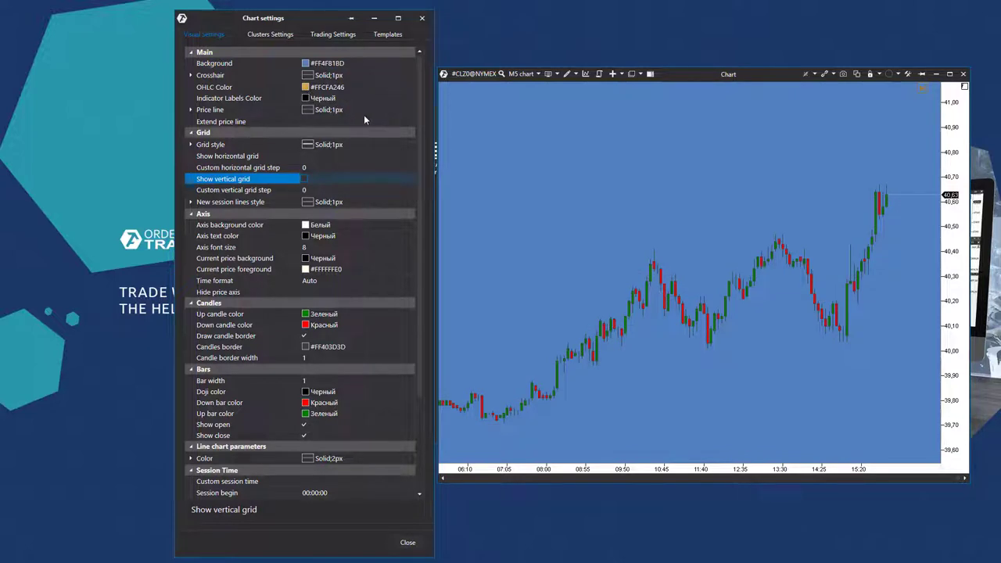
# Set the axis background to orange, up candles to teal and down candles to black
pyautogui.click(326, 227)
pyautogui.click(385, 266)
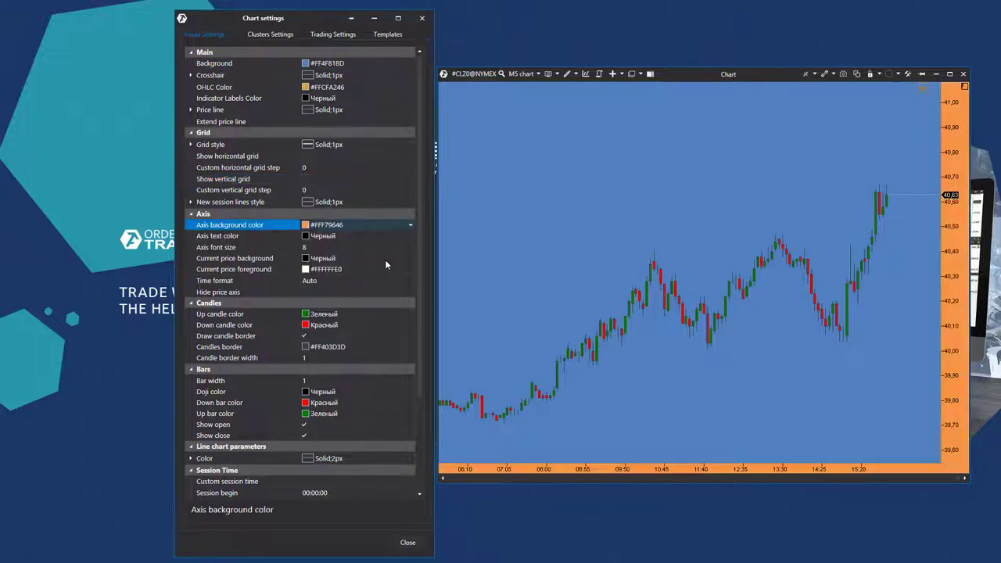
pyautogui.click(324, 315)
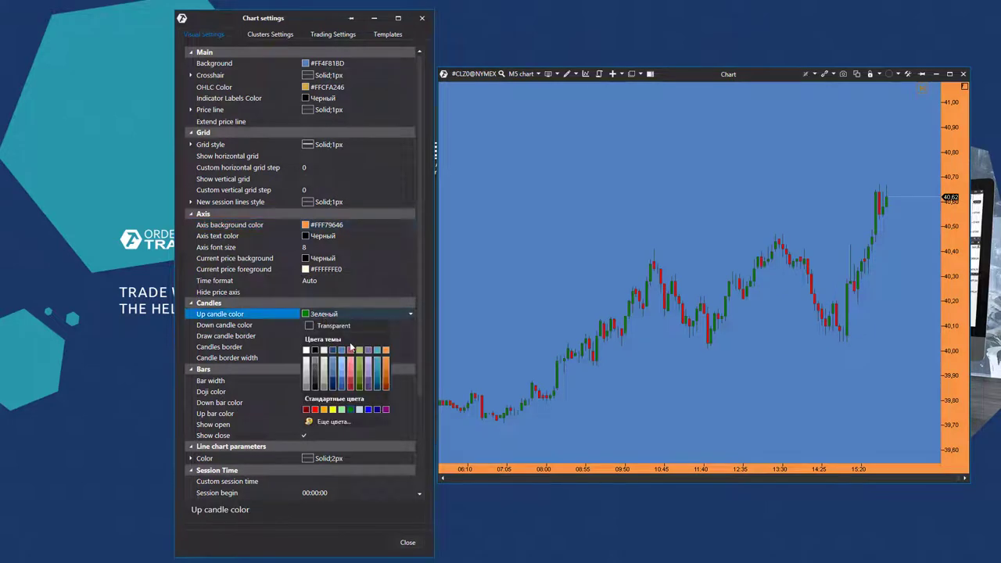
pyautogui.click(378, 351)
pyautogui.click(323, 324)
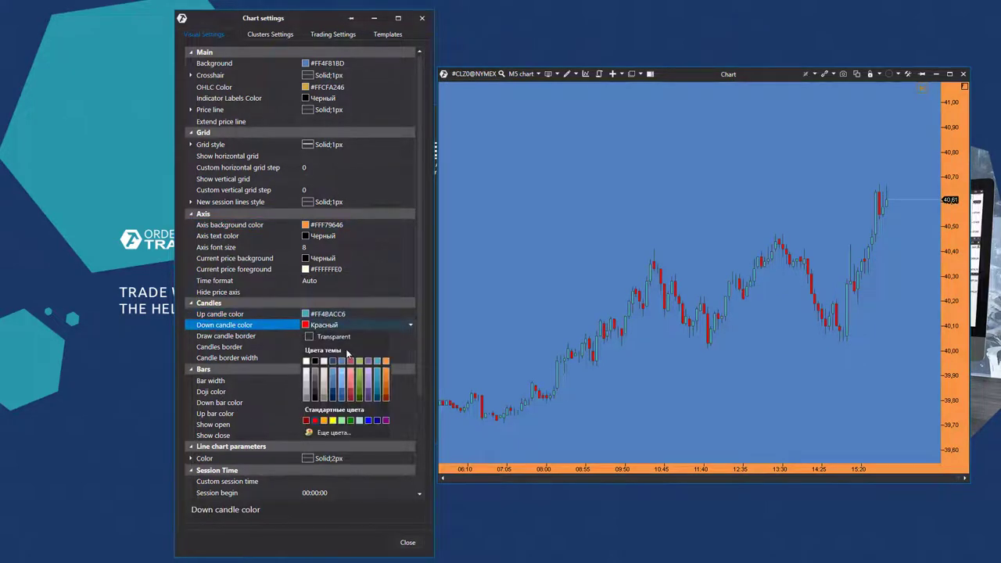
pyautogui.click(316, 362)
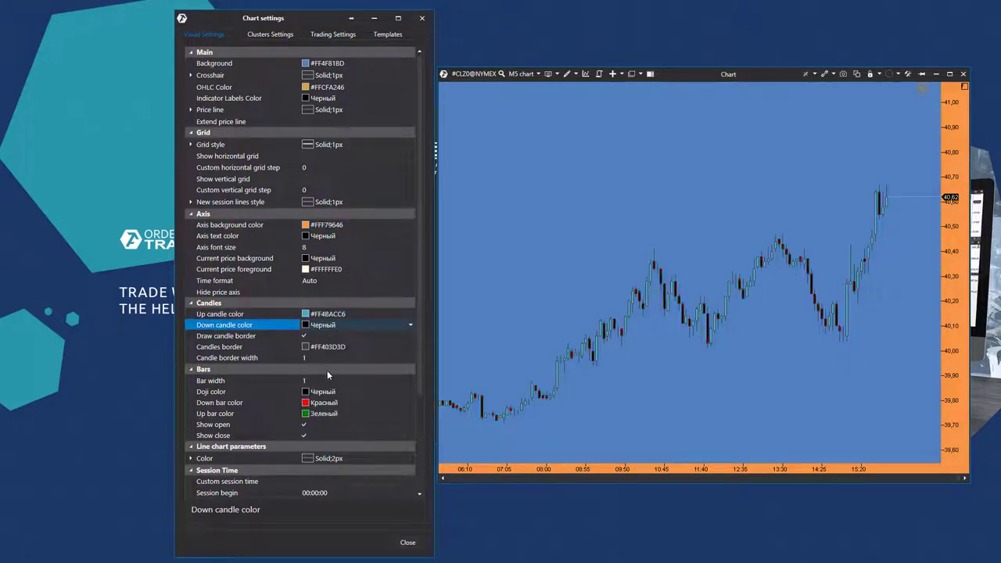
# Leave custom session time off and disable automatic candle-to-cluster switching
pyautogui.scroll(-3, 256, 374)
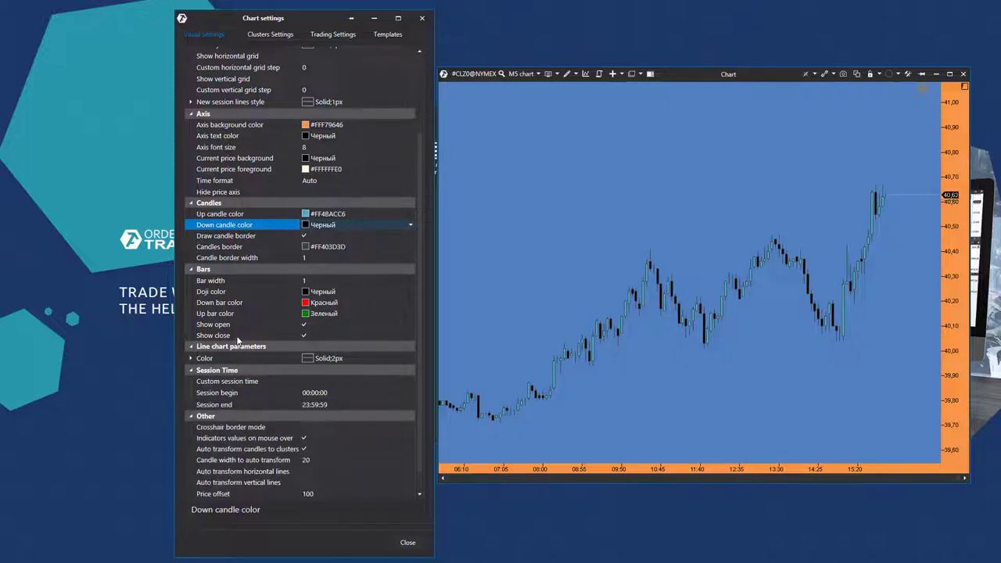
pyautogui.scroll(-1, 237, 339)
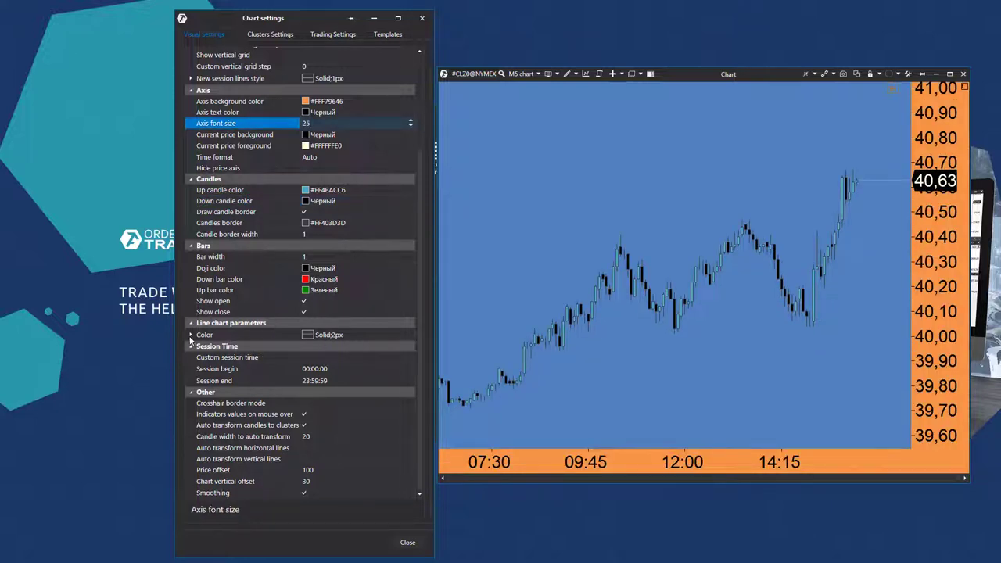
pyautogui.click(191, 337)
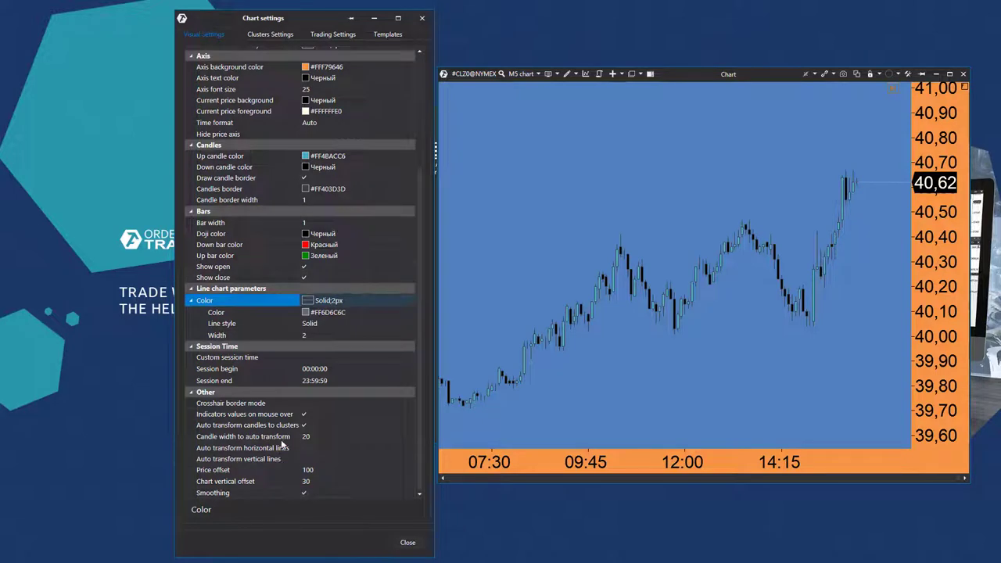
pyautogui.click(303, 359)
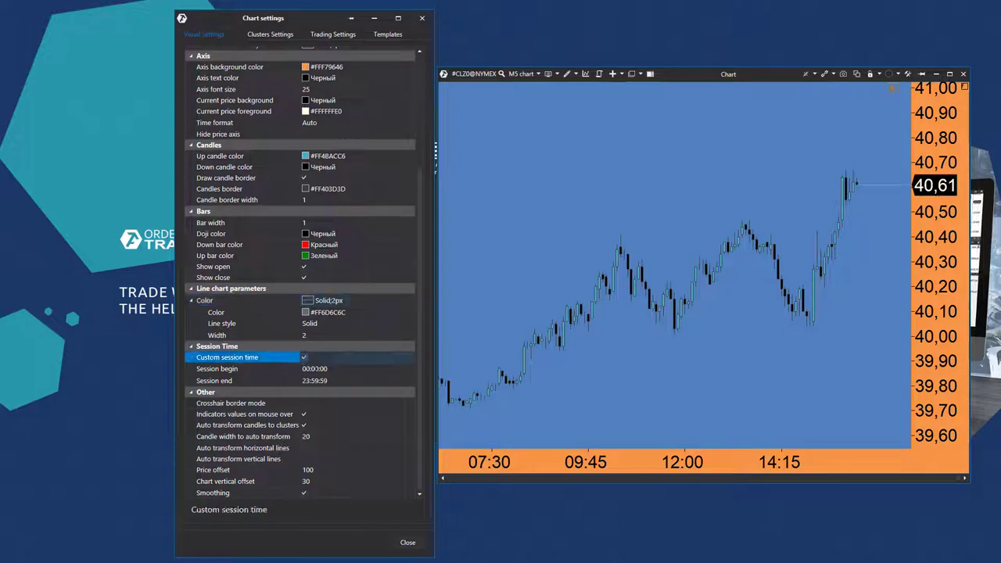
pyautogui.press('Down')
pyautogui.press('Down')
pyautogui.click(305, 358)
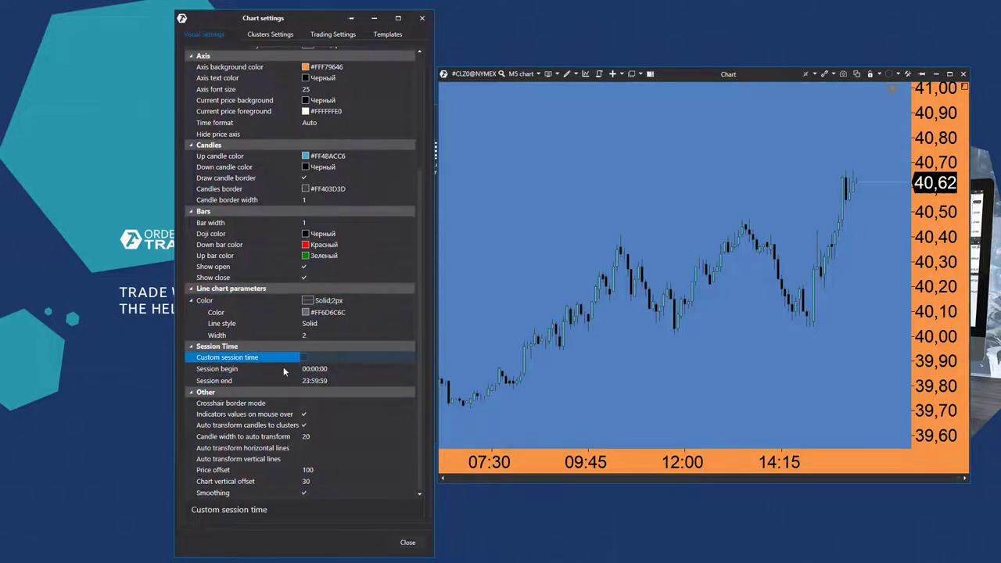
pyautogui.click(302, 425)
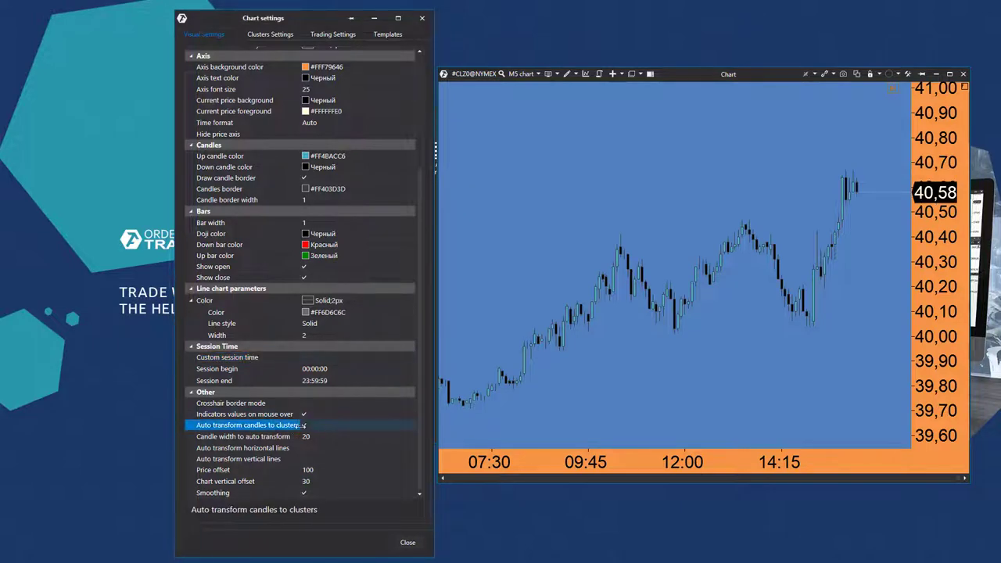
# Re-enable automatic candle-to-cluster switching in Chart settings and close it to view clusters
pyautogui.click(407, 541)
pyautogui.scroll(3, 586, 302)
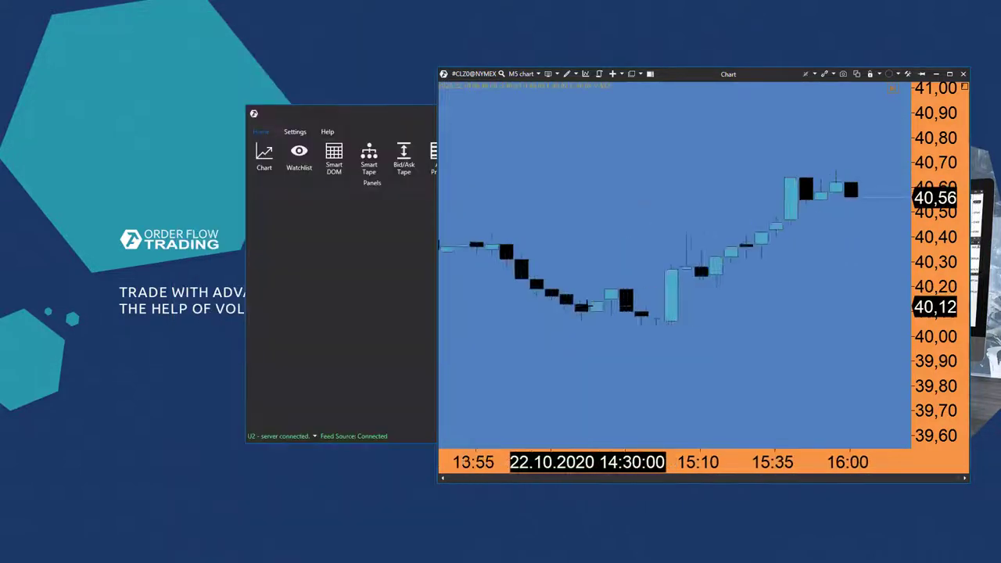
pyautogui.scroll(-6, 586, 302)
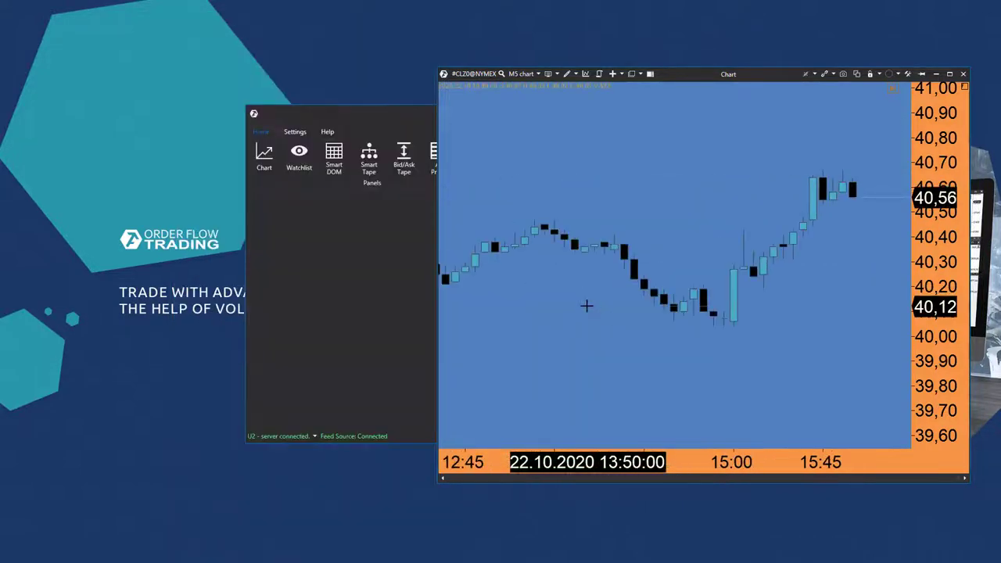
pyautogui.click(908, 74)
pyautogui.scroll(-3, 215, 373)
pyautogui.scroll(-5, 216, 373)
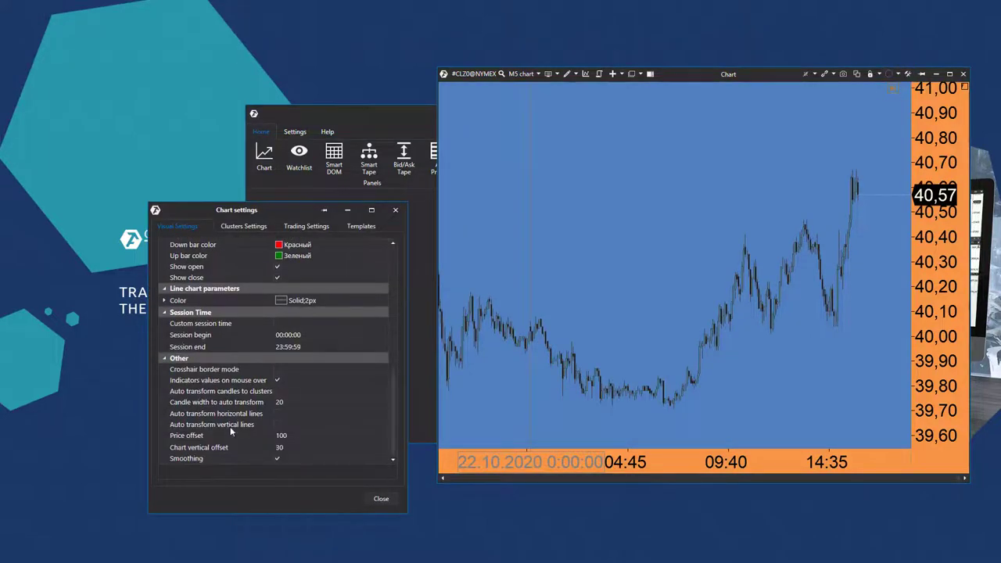
pyautogui.click(277, 393)
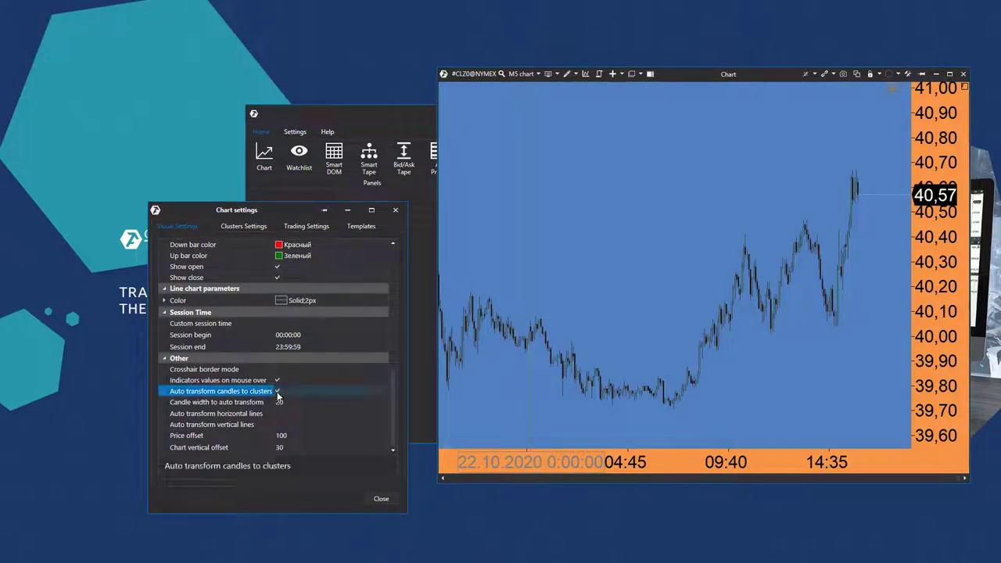
pyautogui.click(381, 498)
# Zoom in on the clusters, then turn automatic candle-to-cluster switching off again
pyautogui.scroll(5, 596, 330)
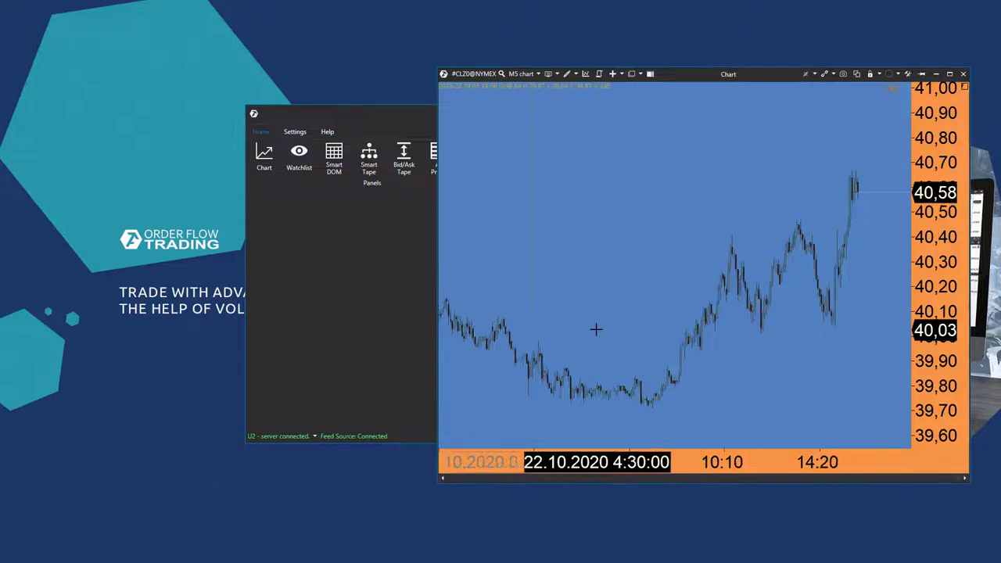
pyautogui.scroll(8, 596, 329)
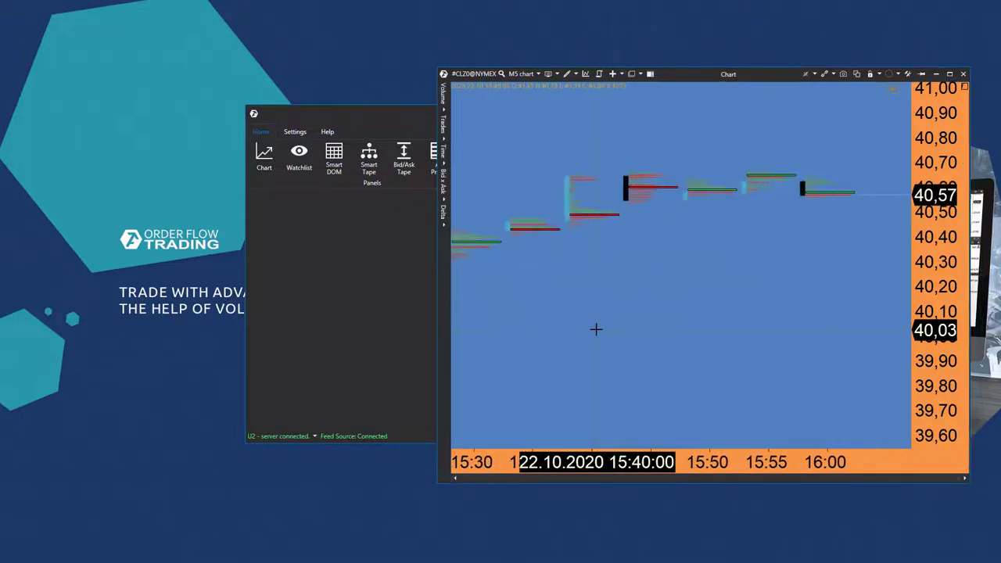
pyautogui.click(913, 75)
pyautogui.moveTo(696, 126); pyautogui.dragTo(342, 125)
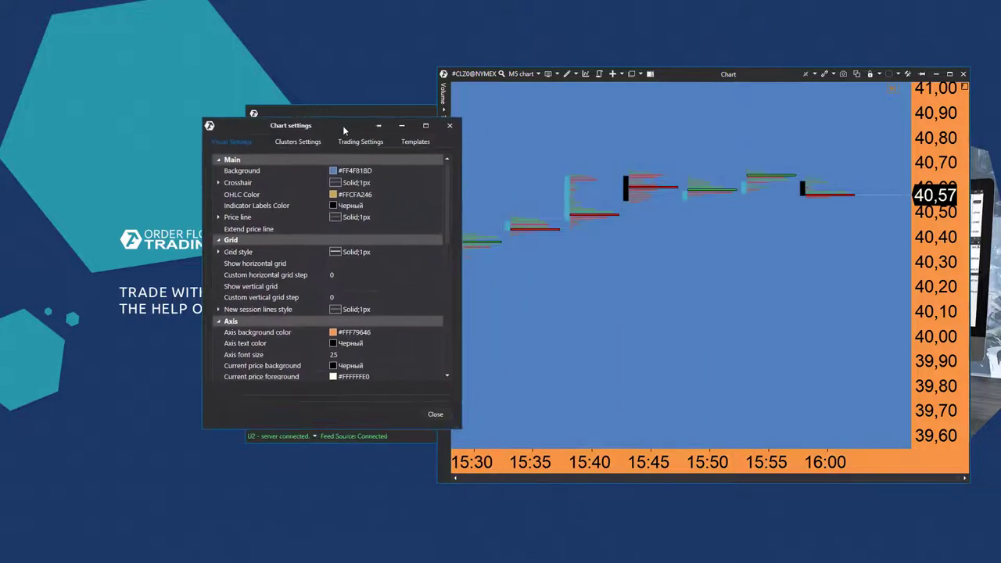
pyautogui.scroll(-10, 287, 371)
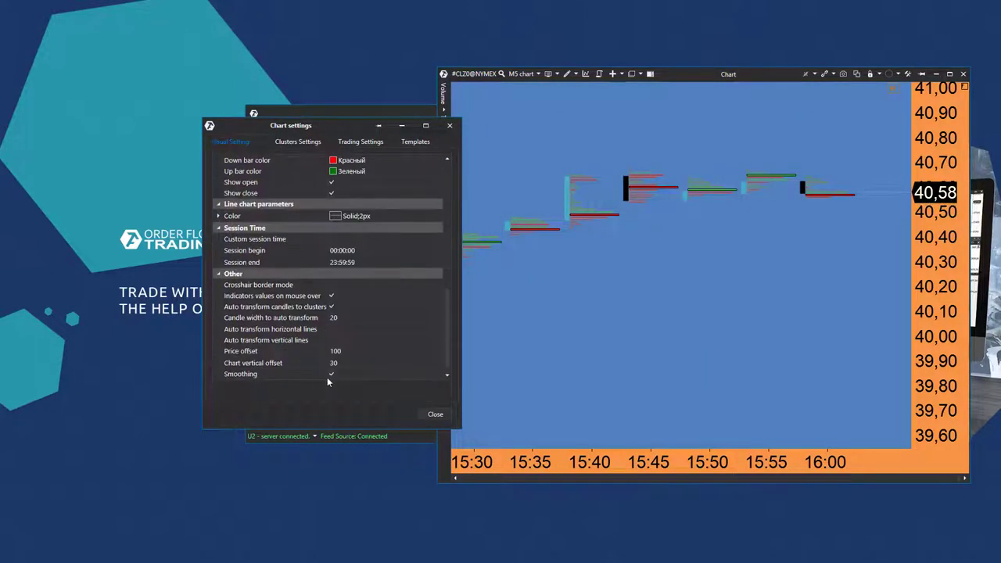
pyautogui.click(332, 307)
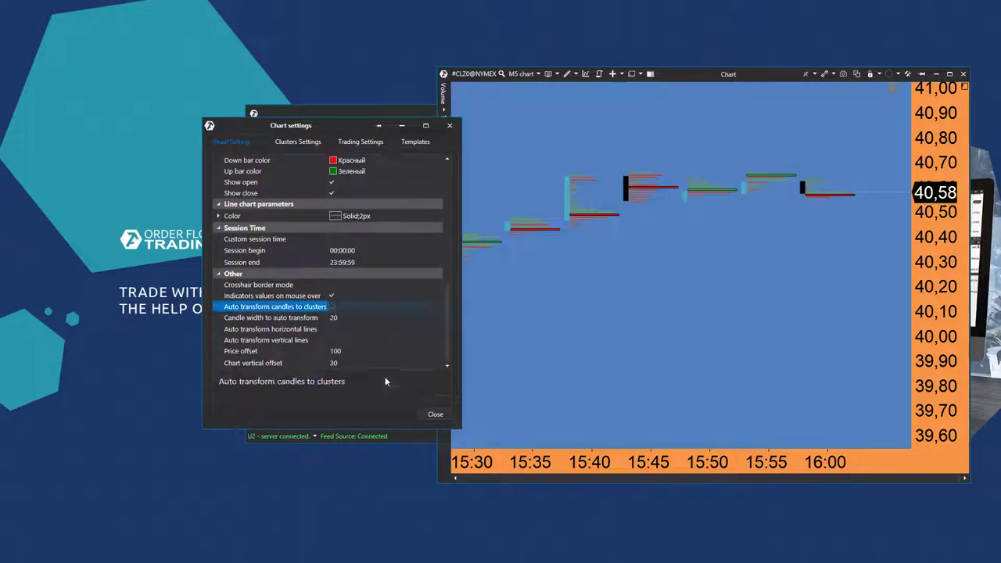
pyautogui.click(446, 417)
# Change the volume display style to Delta Colored Volume Histogram and zoom to inspect the bars
pyautogui.scroll(-5, 599, 331)
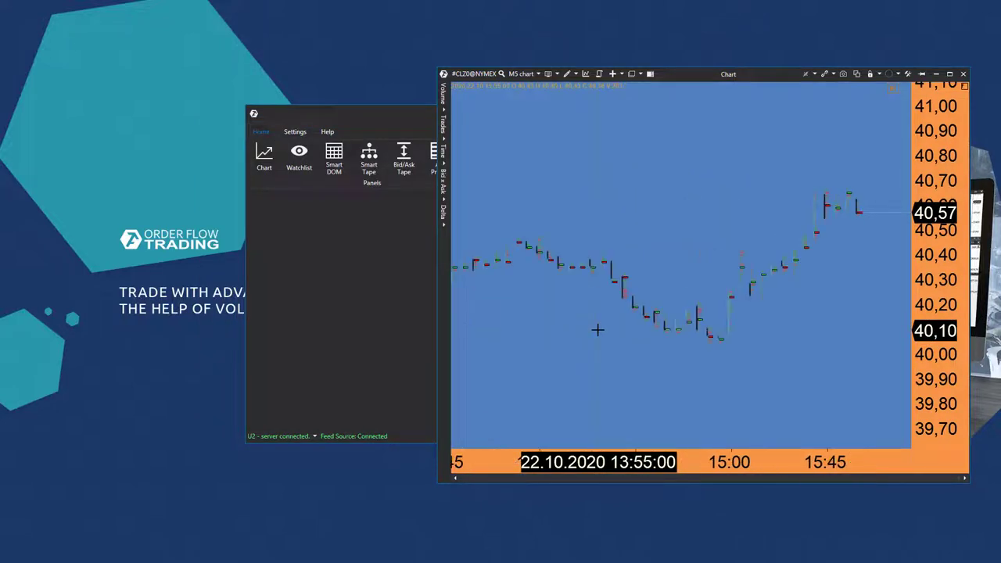
pyautogui.scroll(-8, 599, 329)
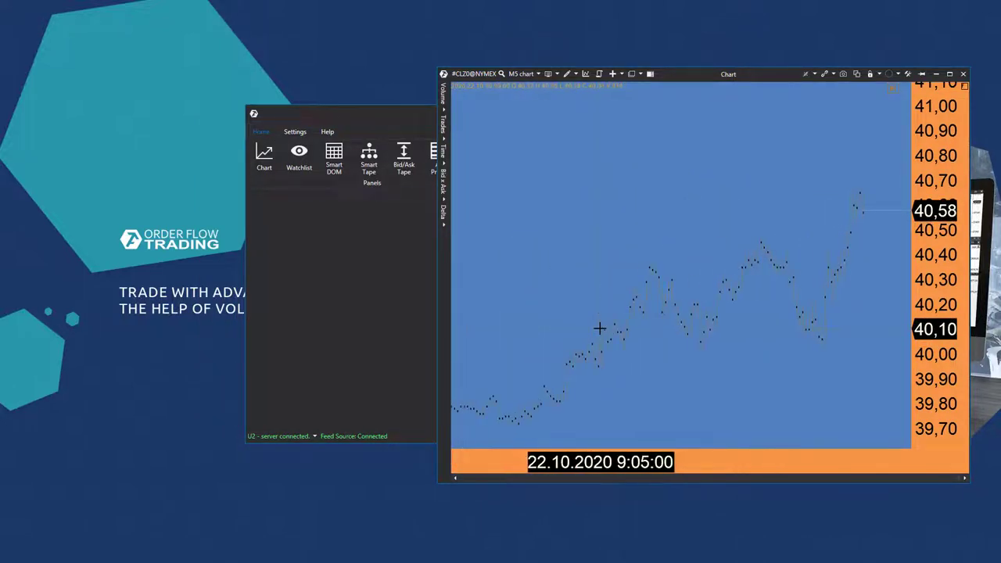
pyautogui.scroll(8, 599, 329)
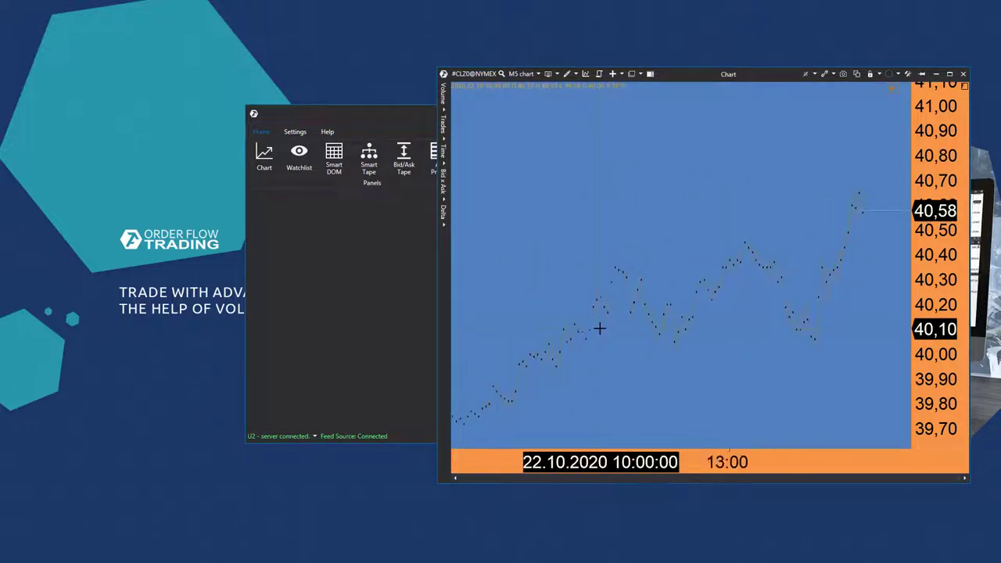
pyautogui.click(451, 97)
pyautogui.click(543, 194)
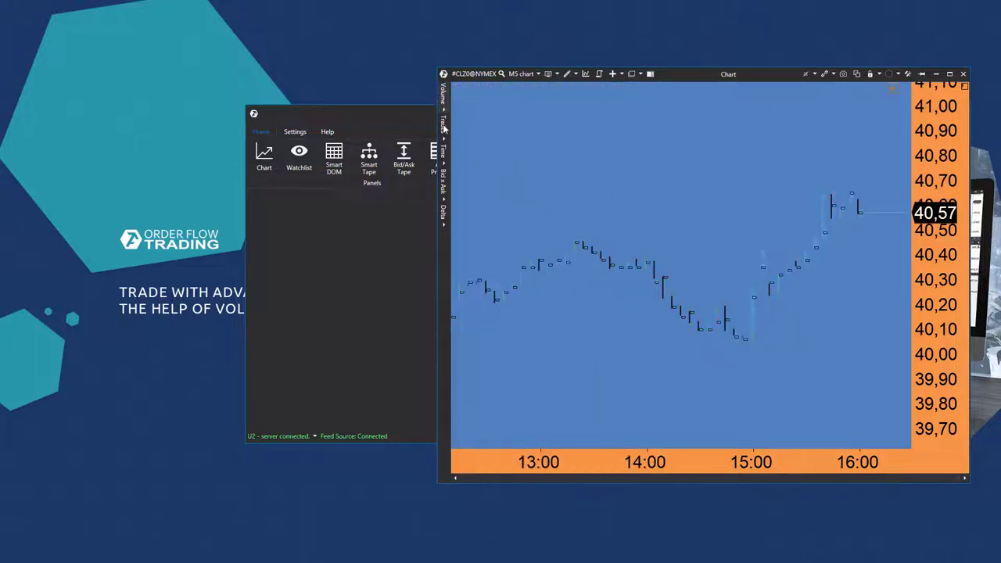
pyautogui.click(445, 97)
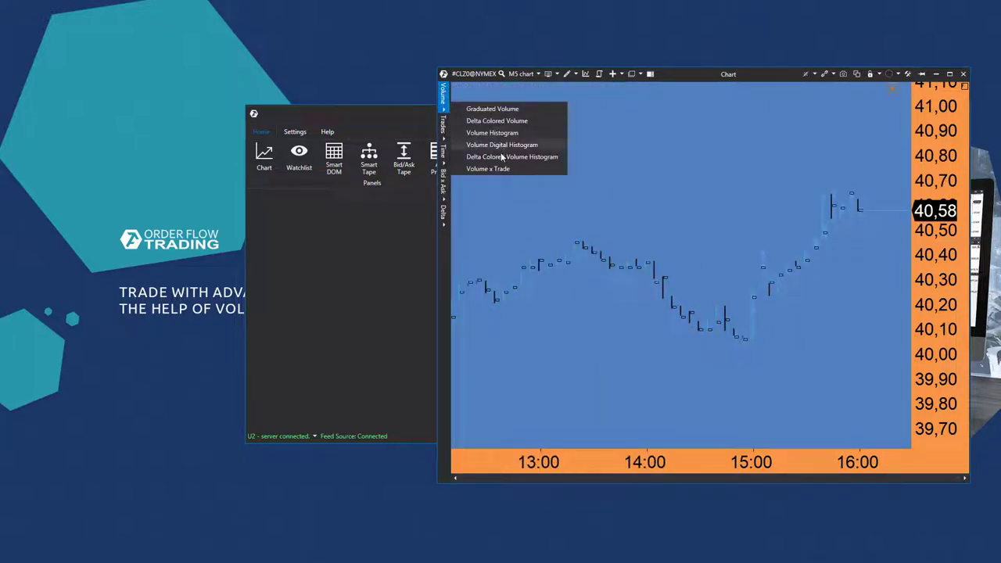
pyautogui.click(501, 158)
pyautogui.scroll(5, 592, 295)
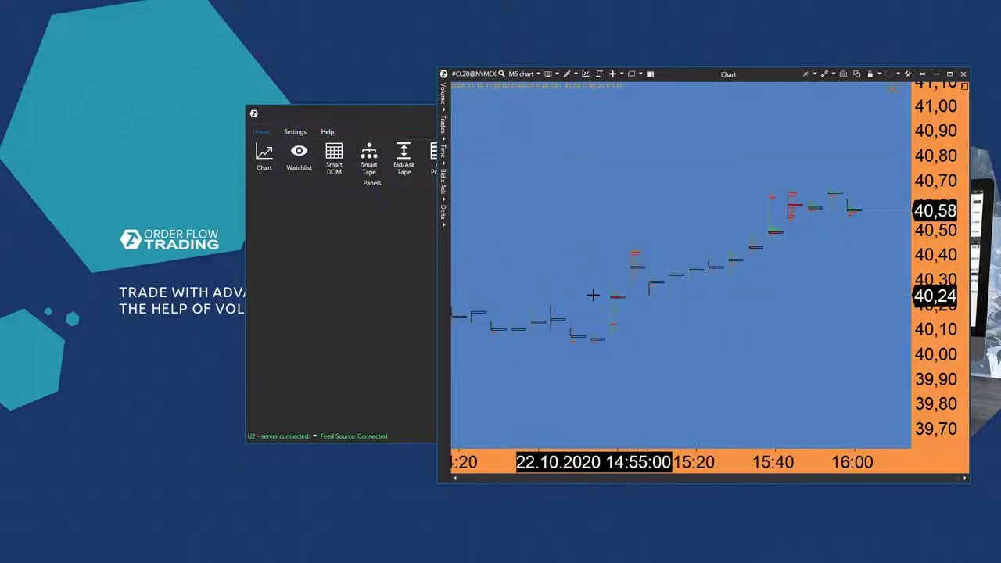
pyautogui.scroll(4, 593, 294)
pyautogui.scroll(-5, 592, 293)
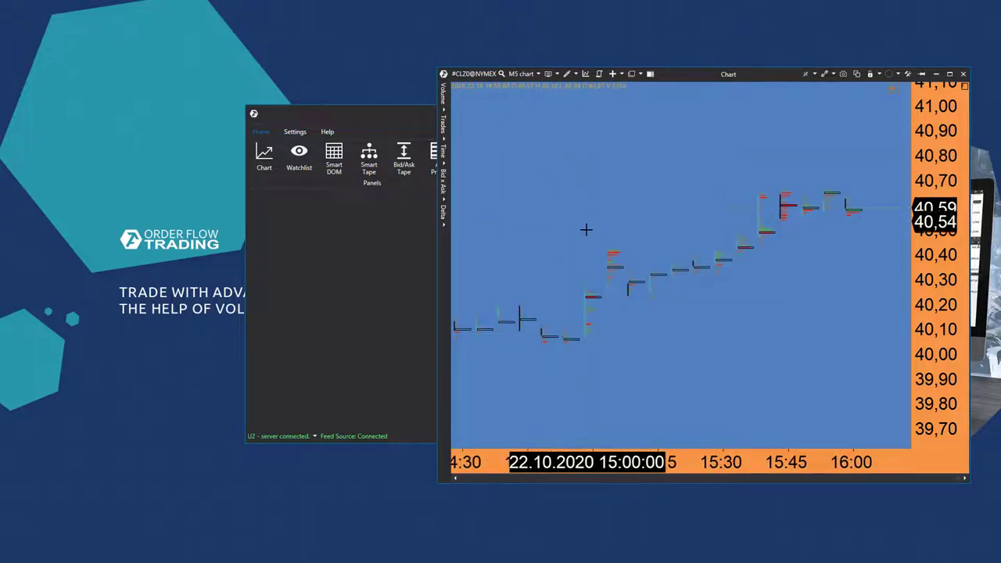